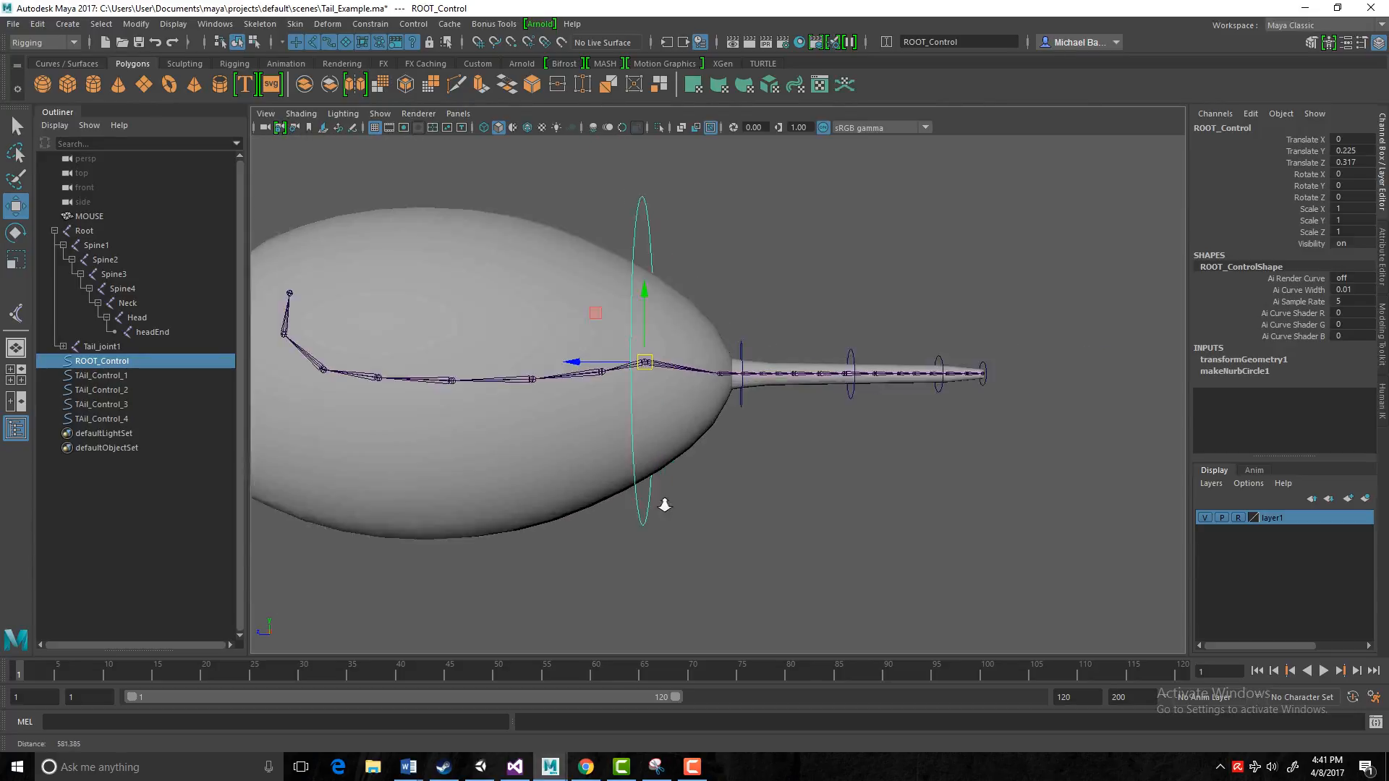
# Examine the root control and the tail control curves placed along the mouse's tail.
pyautogui.keyDown('alt'); pyautogui.moveTo(744, 497); pyautogui.dragTo(747, 452, button='middle'); pyautogui.keyUp('alt')
pyautogui.keyDown('alt'); pyautogui.moveTo(790, 455); pyautogui.dragTo(819, 464); pyautogui.keyUp('alt')
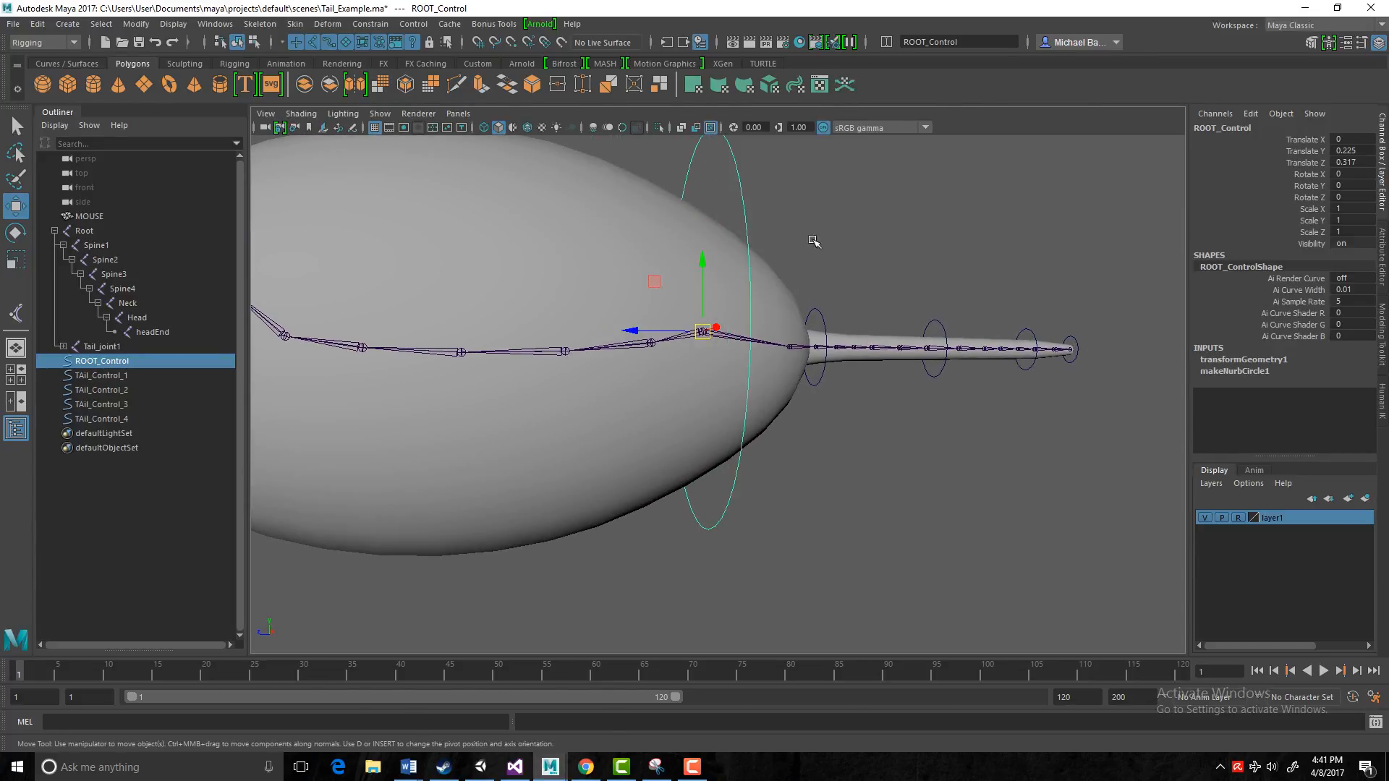
pyautogui.click(814, 311)
pyautogui.moveTo(932, 322); pyautogui.dragTo(1072, 339)
pyautogui.click(944, 377)
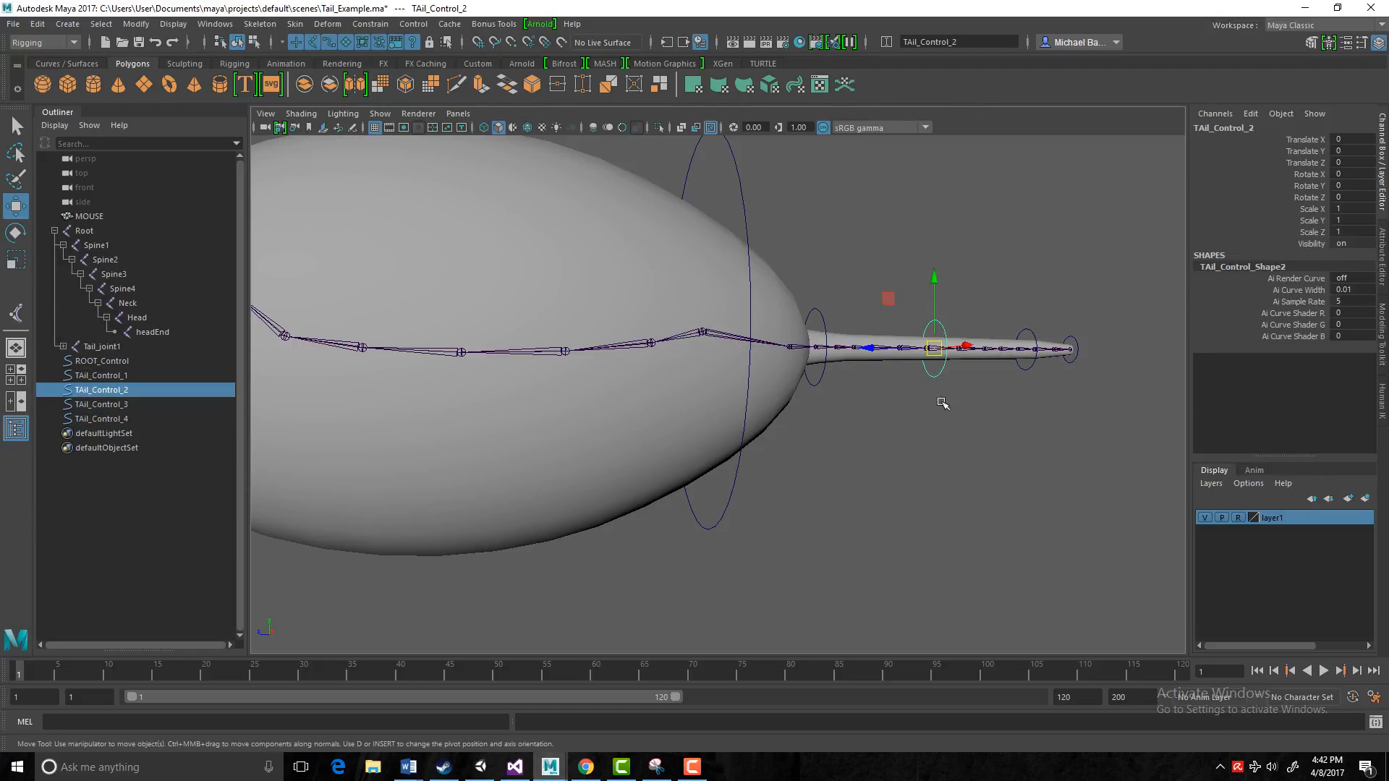
pyautogui.keyDown('alt'); pyautogui.moveTo(847, 425); pyautogui.dragTo(698, 450); pyautogui.keyUp('alt')
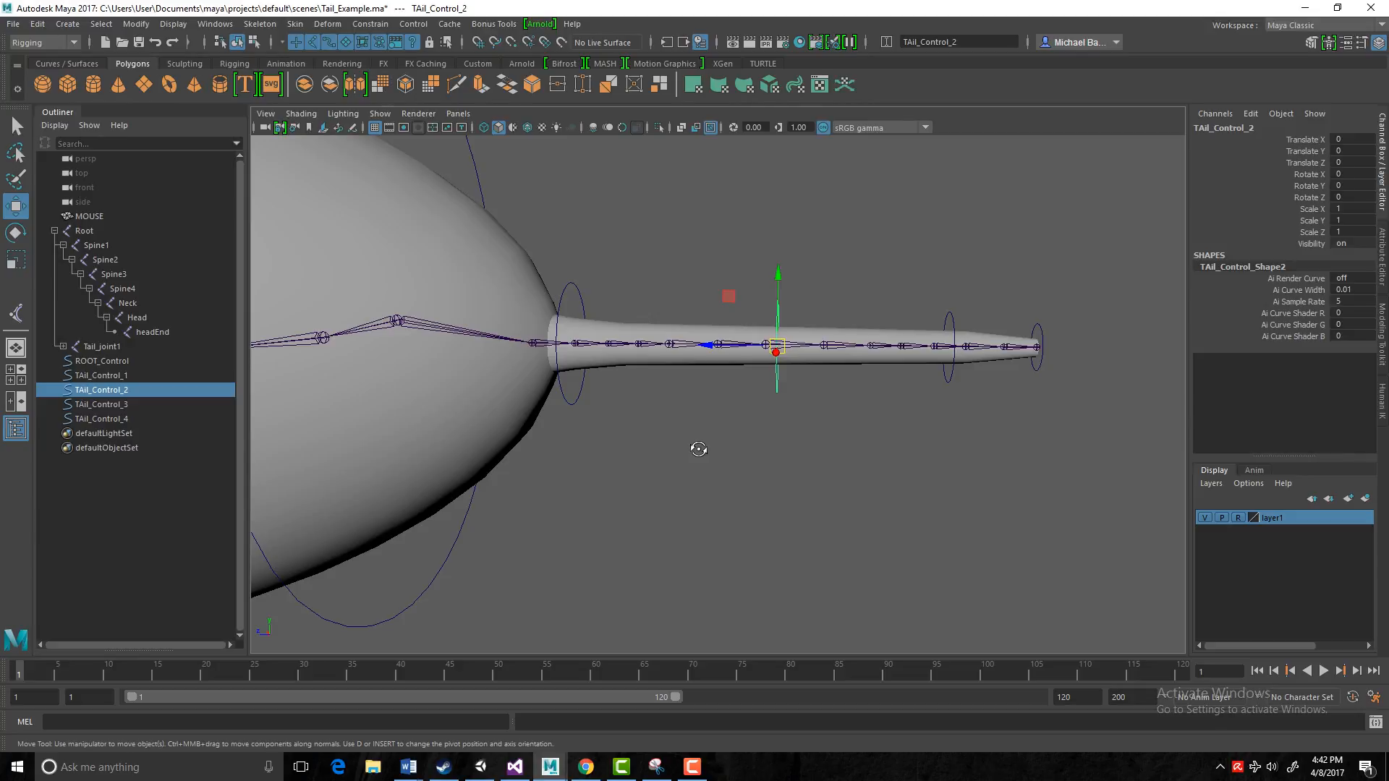
# Clear the selection and hide the mouse mesh by turning off the visibility of layer1.
pyautogui.click(721, 461)
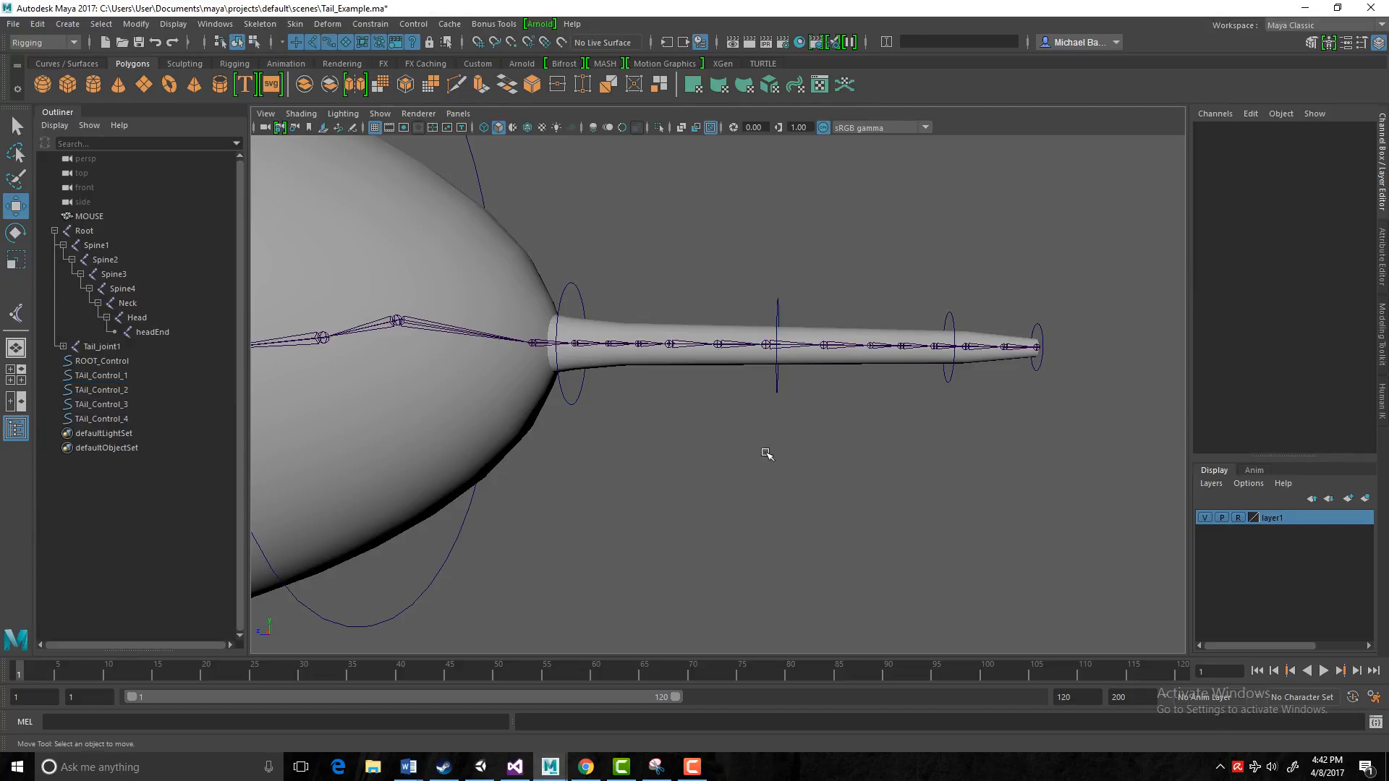
pyautogui.keyDown('alt'); pyautogui.moveTo(614, 431); pyautogui.dragTo(647, 434); pyautogui.keyUp('alt')
pyautogui.click(1203, 517)
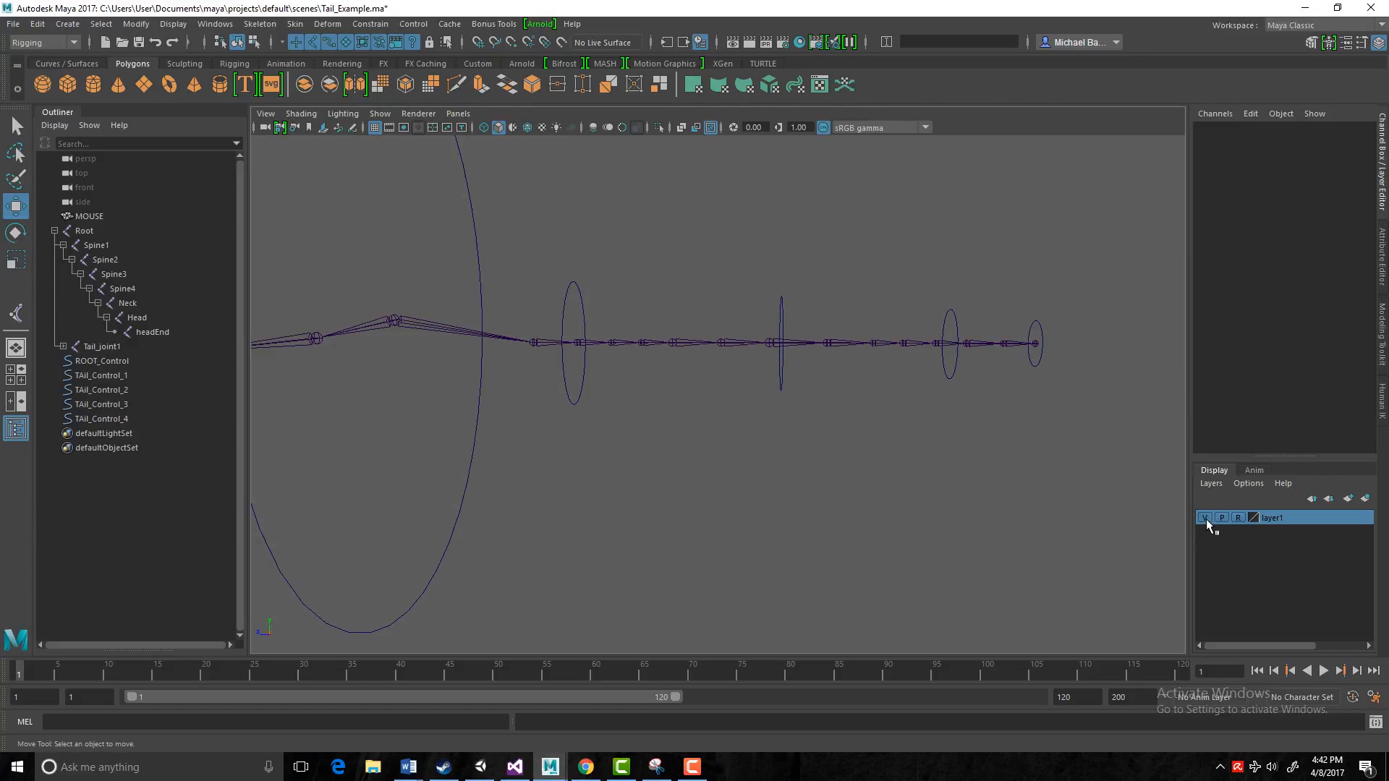
# Inspect the Root joint and Tail_joint1 to identify where the tail's joint chain begins.
pyautogui.keyDown('alt'); pyautogui.moveTo(875, 477); pyautogui.dragTo(703, 462); pyautogui.keyUp('alt')
pyautogui.click(609, 366)
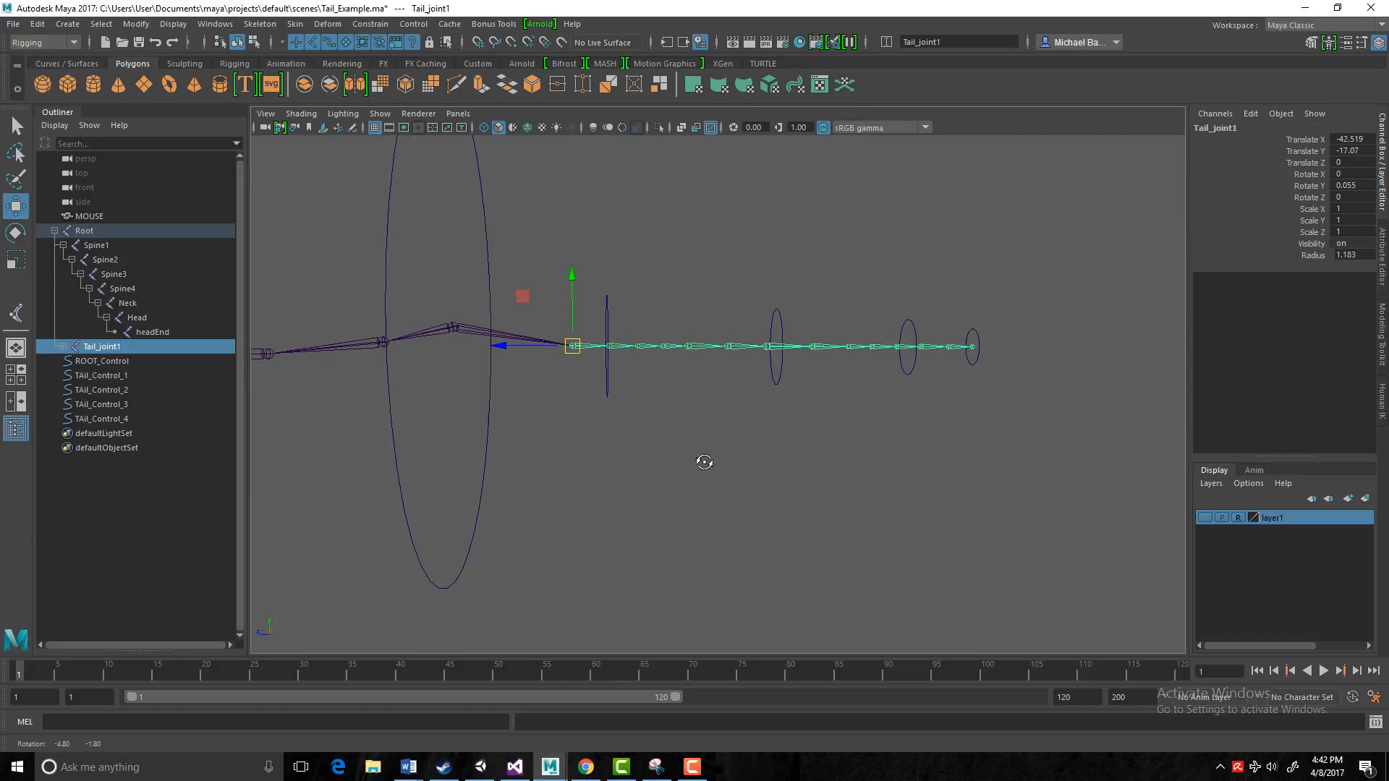
pyautogui.click(527, 366)
pyautogui.click(454, 329)
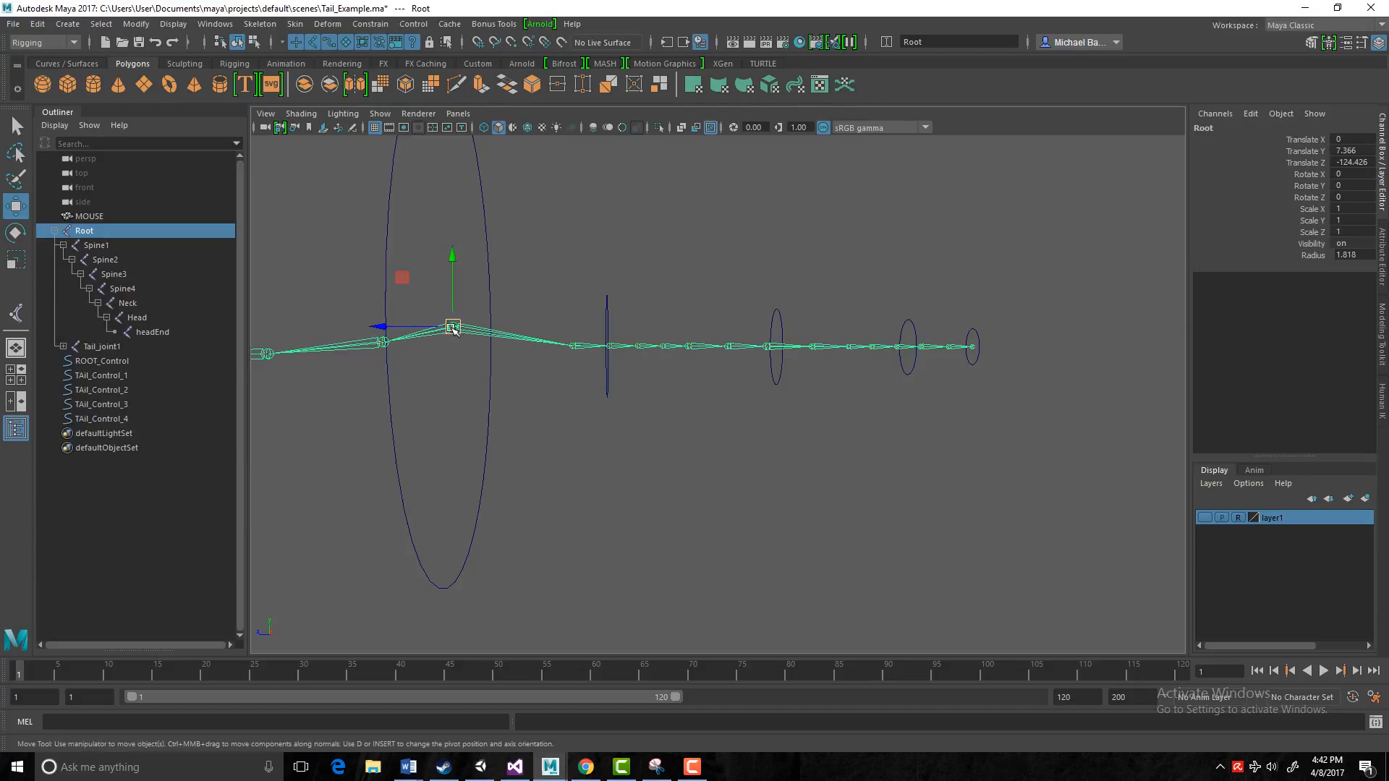
pyautogui.click(580, 353)
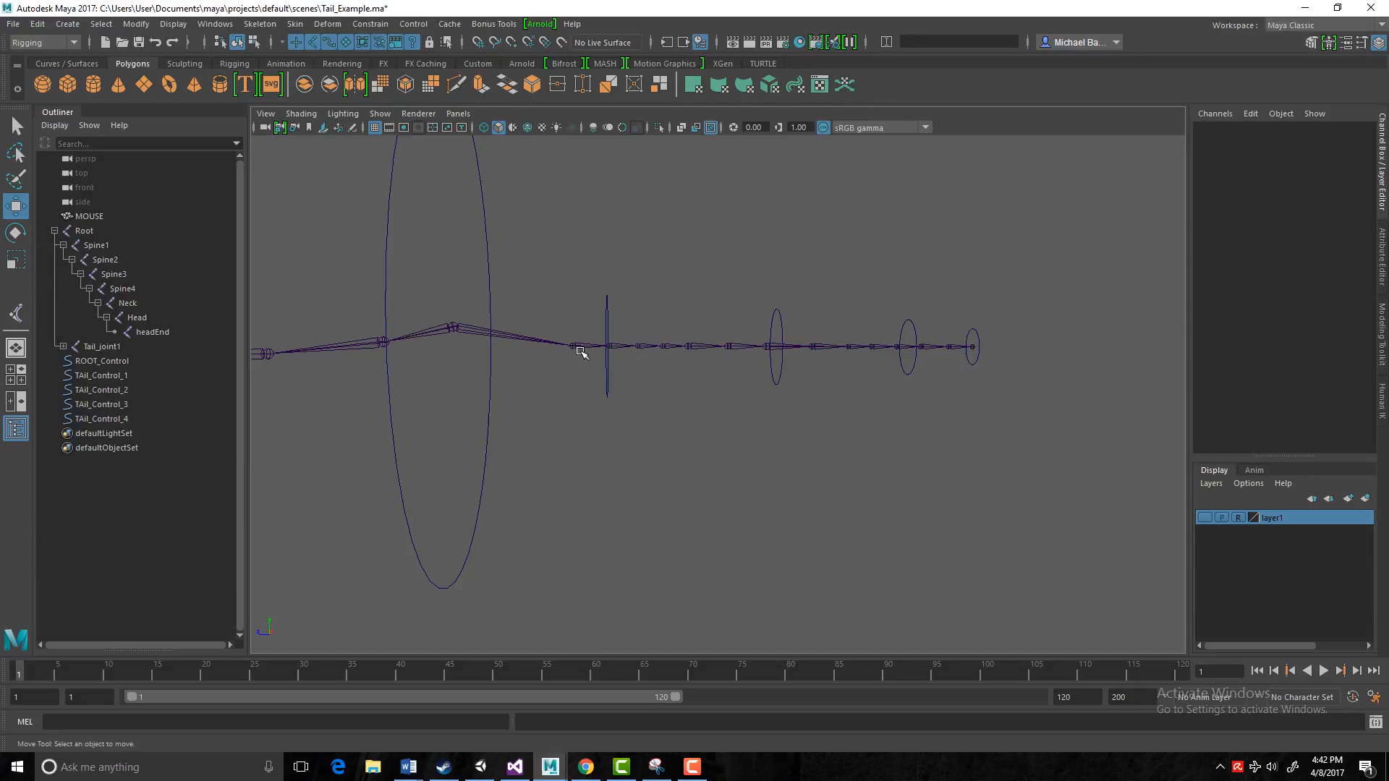
pyautogui.click(573, 345)
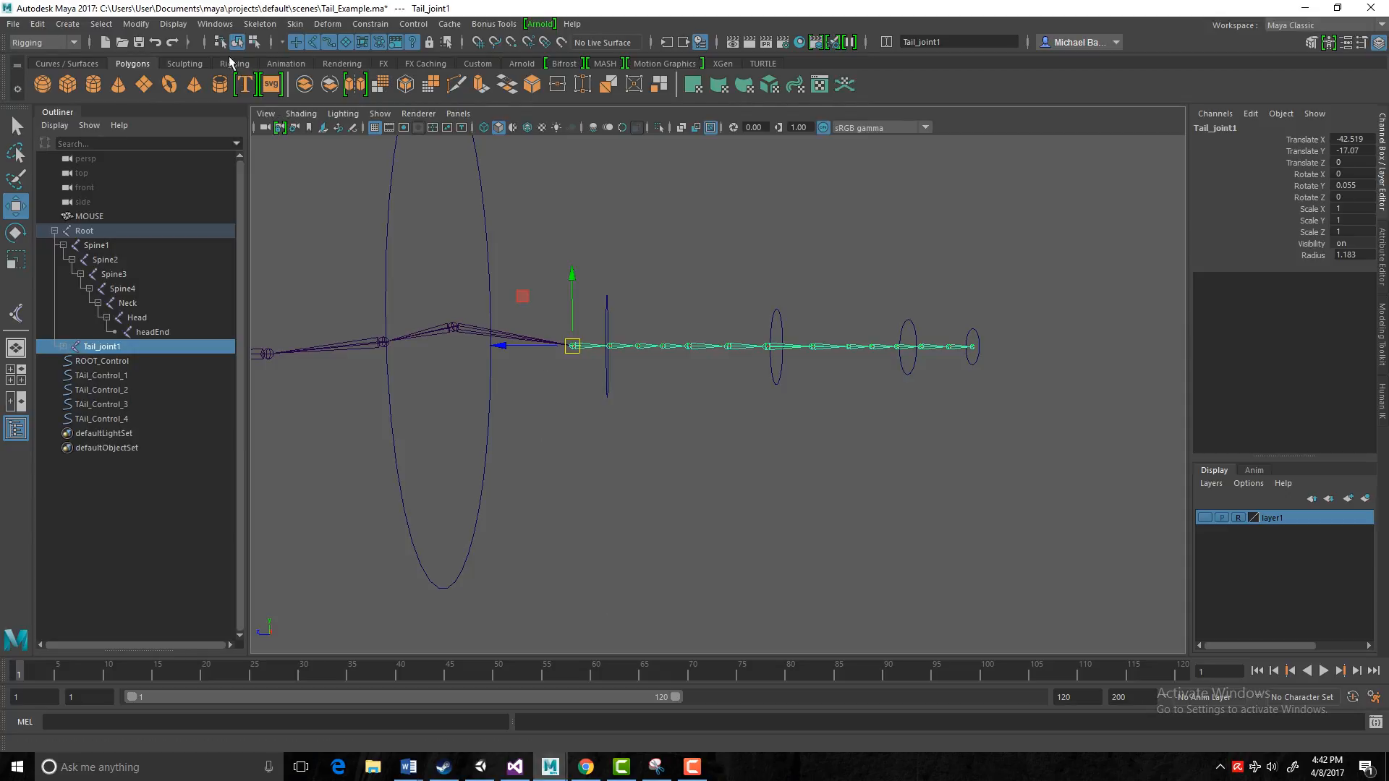
# Create an IK spline handle from Tail_joint1 to the tail's tip joint, with auto parent curve on and 2 spans.
pyautogui.click(262, 26)
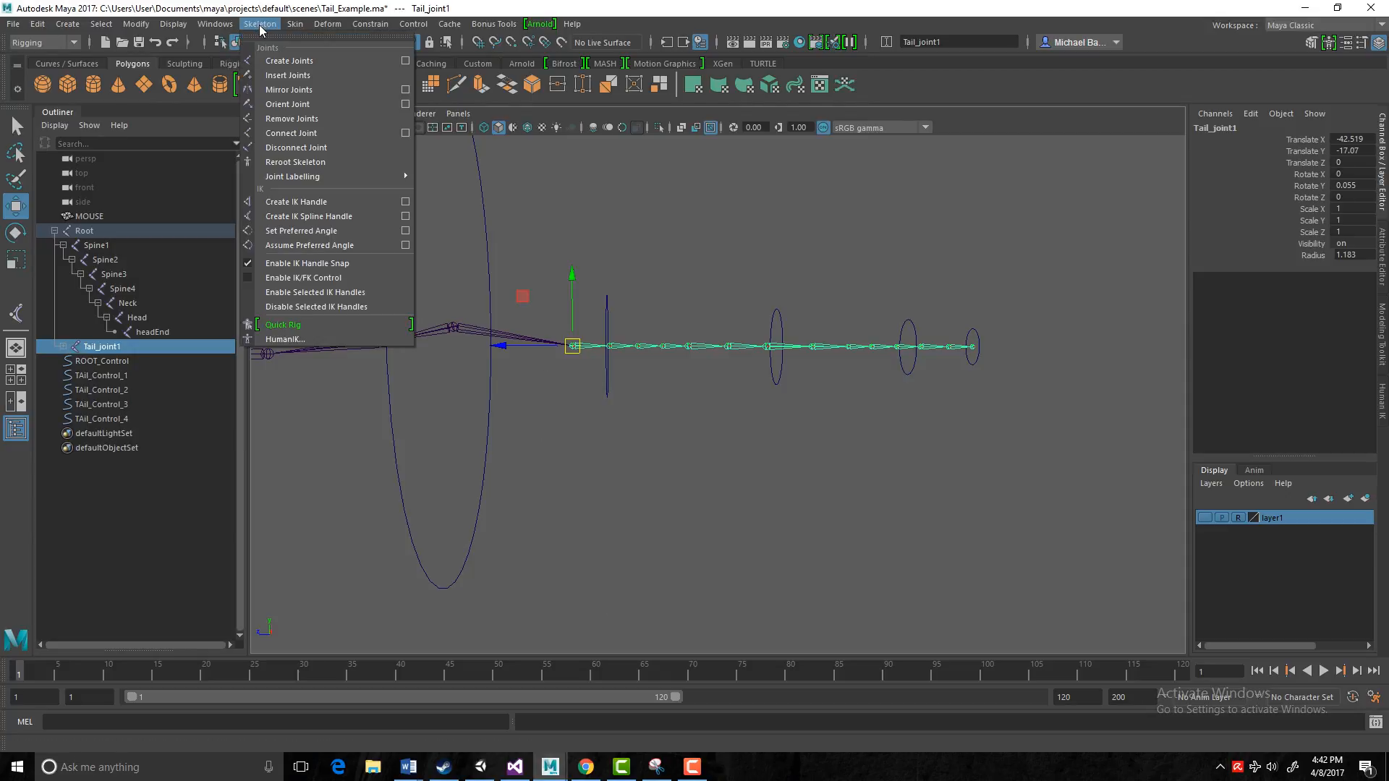
pyautogui.click(404, 216)
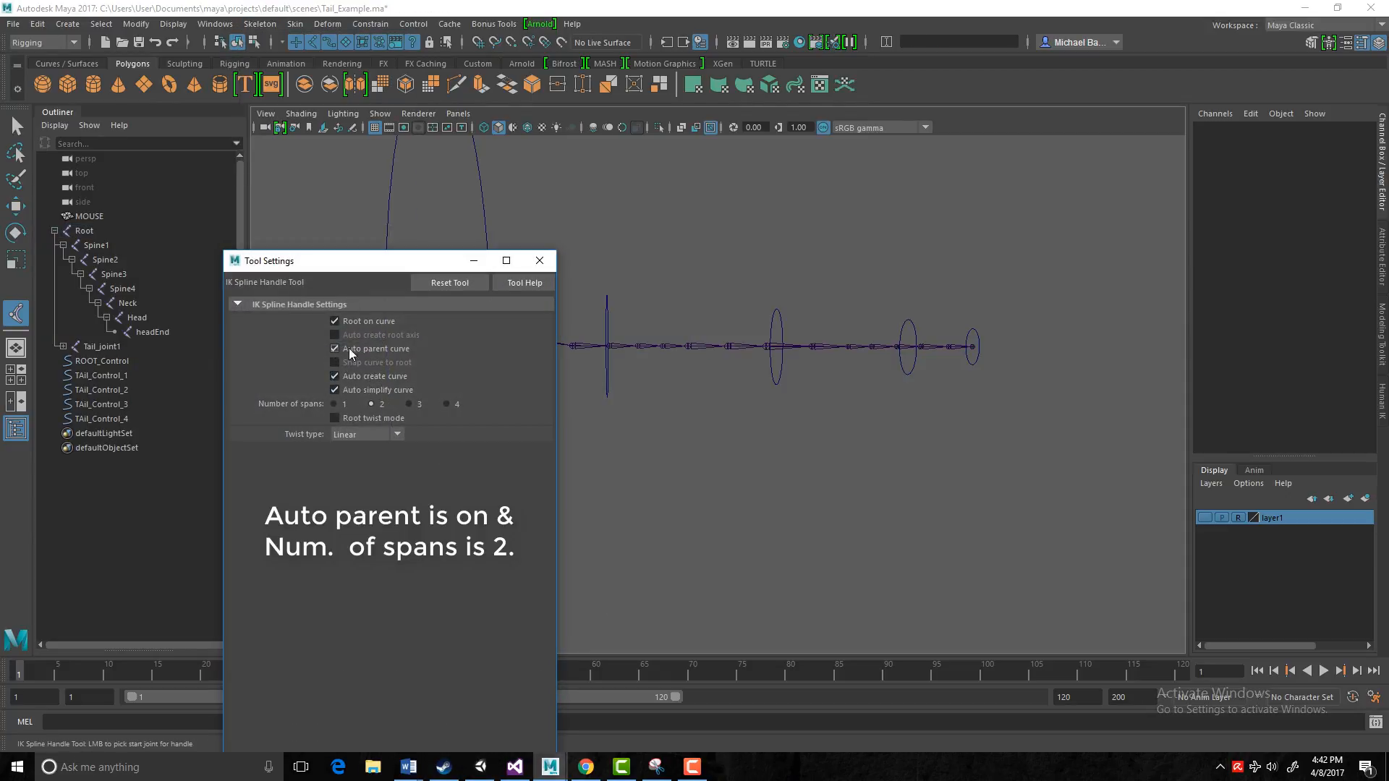
pyautogui.click(540, 260)
pyautogui.keyDown('alt'); pyautogui.moveTo(575, 383); pyautogui.dragTo(651, 437, button='right'); pyautogui.keyUp('alt')
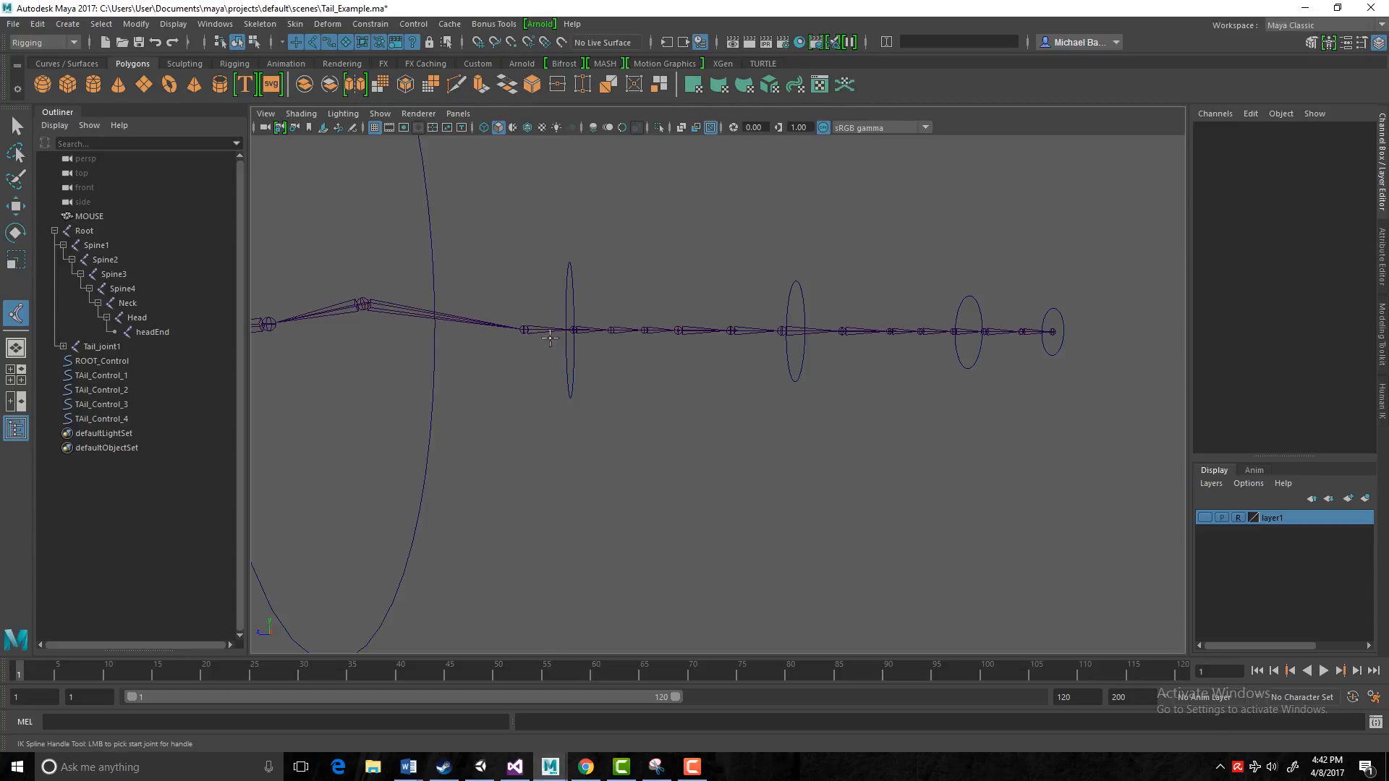
pyautogui.click(525, 330)
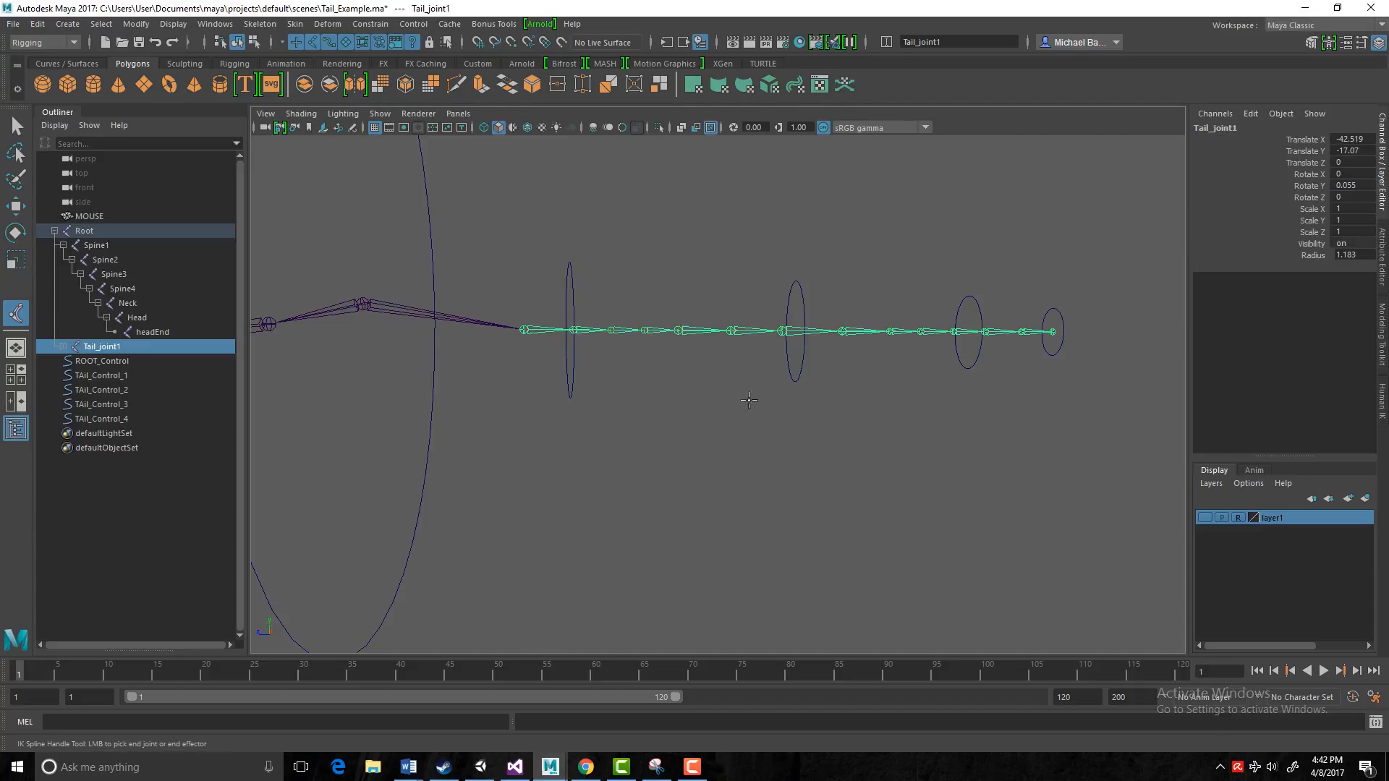
pyautogui.click(1053, 332)
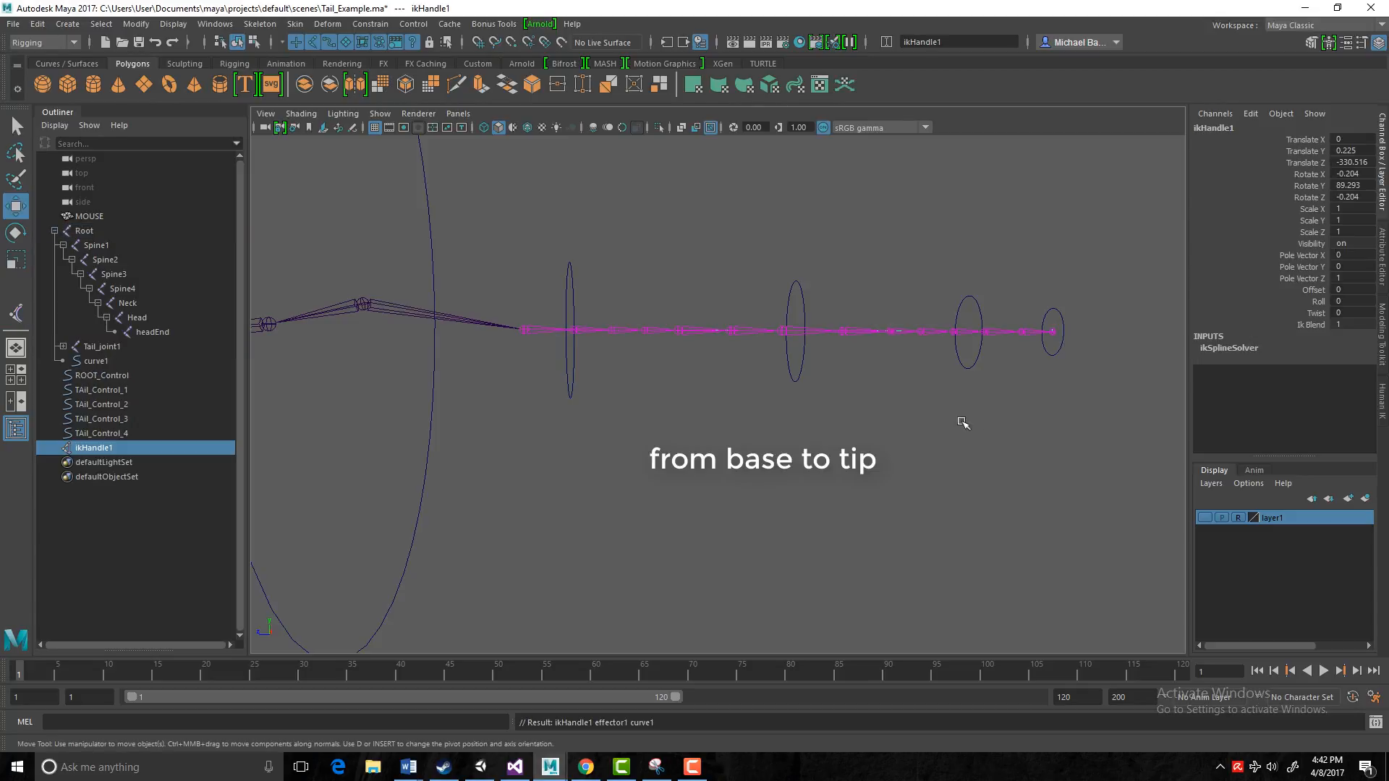
# Rename the new IK handle to TAILIK_HANDLE.
pyautogui.doubleClick(87, 449)
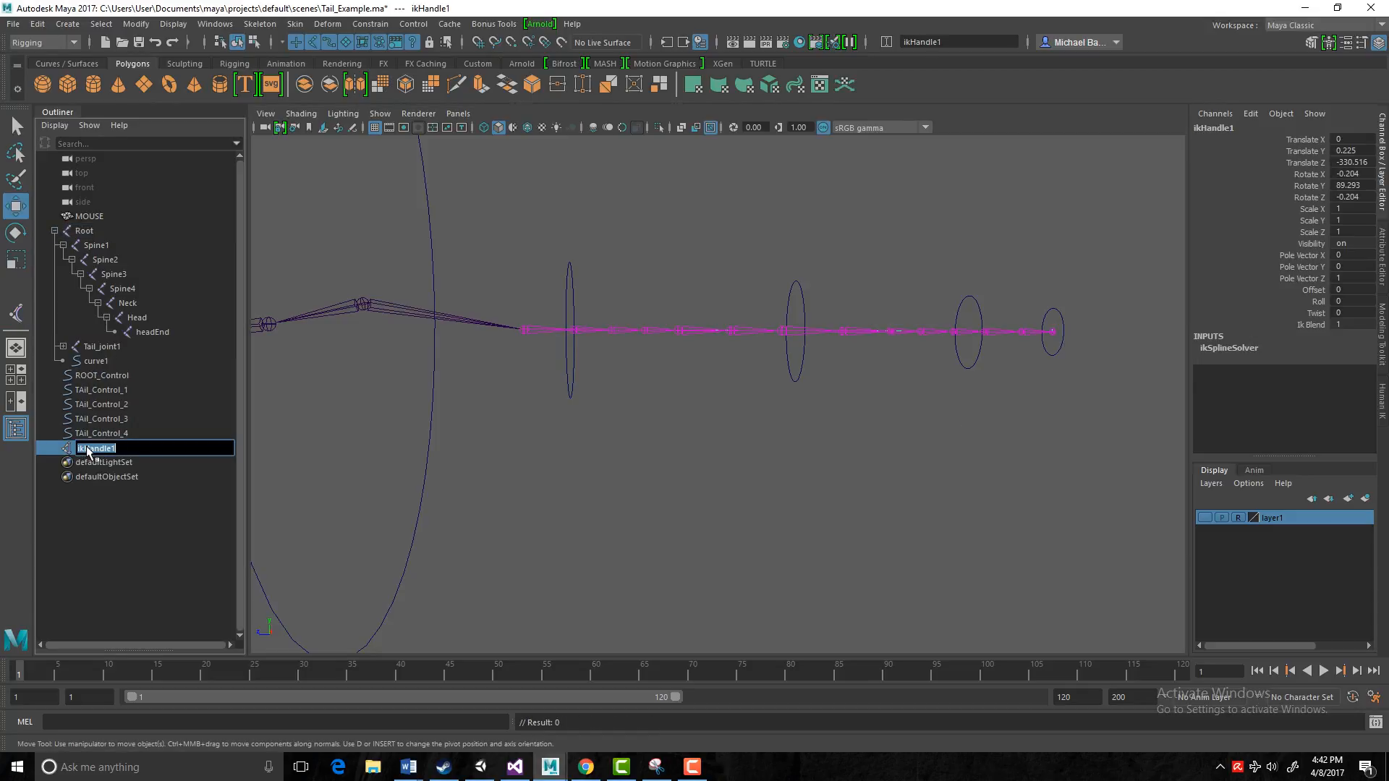
pyautogui.write('TAILIK_HANDLE')
pyautogui.press('Return')
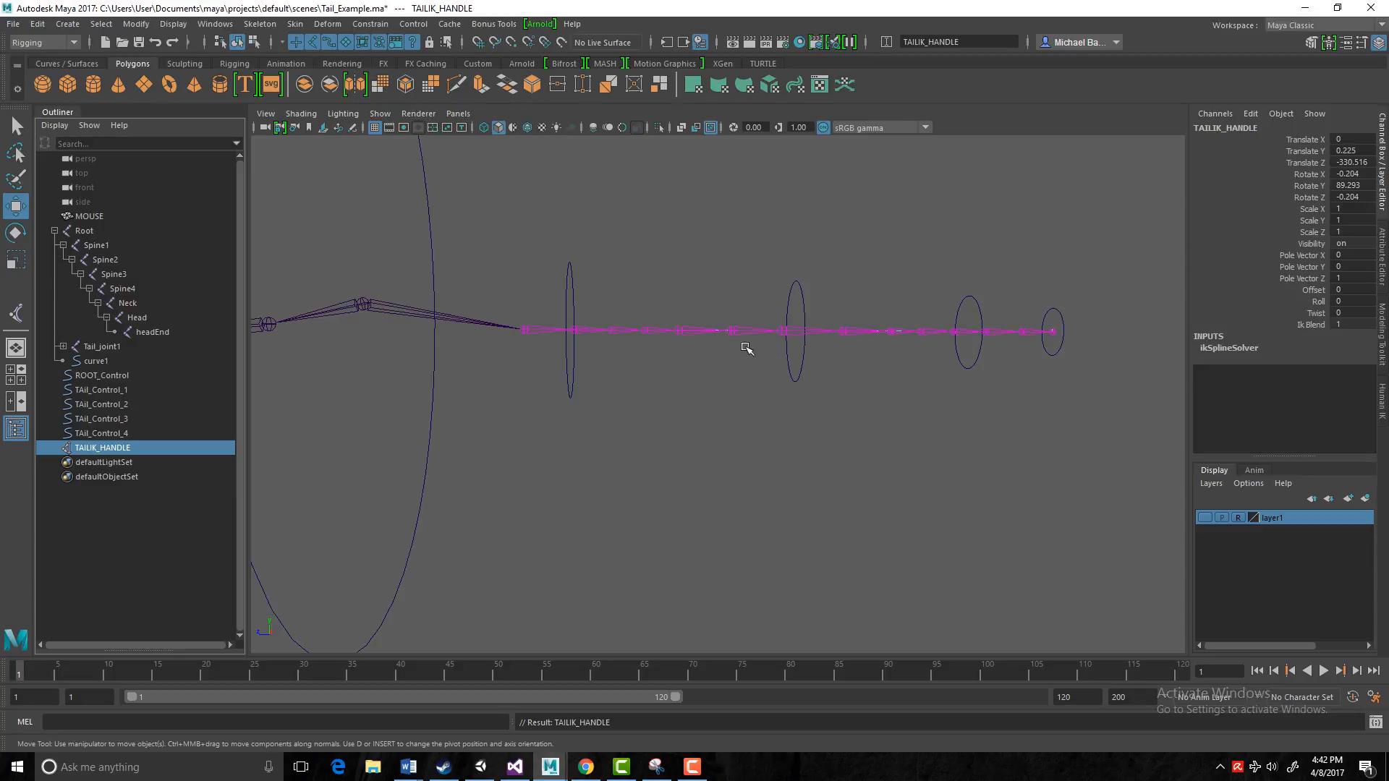
# Hide the joints in the viewport, leaving the tail's IK spline curve and the control curves displayed.
pyautogui.click(377, 114)
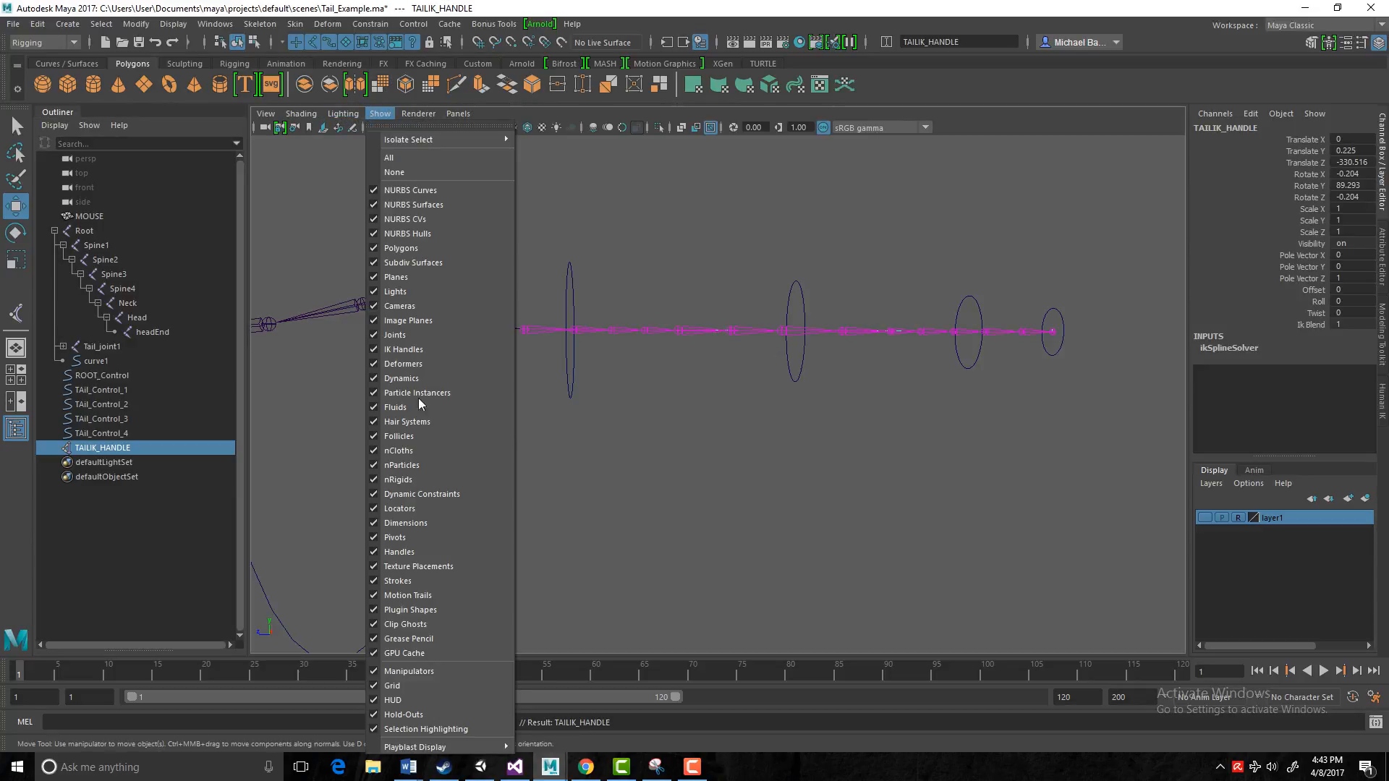
pyautogui.click(383, 349)
pyautogui.rightClick(652, 332)
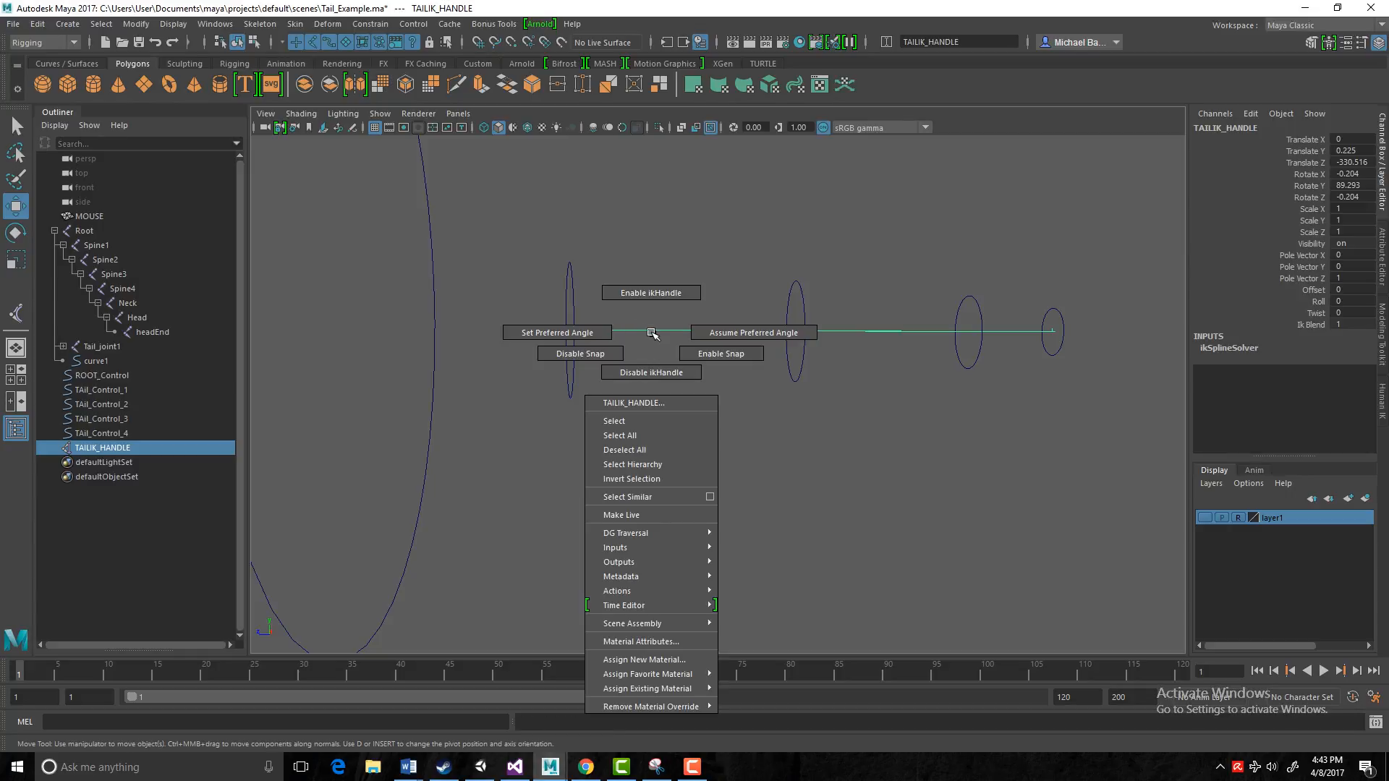
pyautogui.moveTo(651, 332); pyautogui.dragTo(684, 315, button='right')
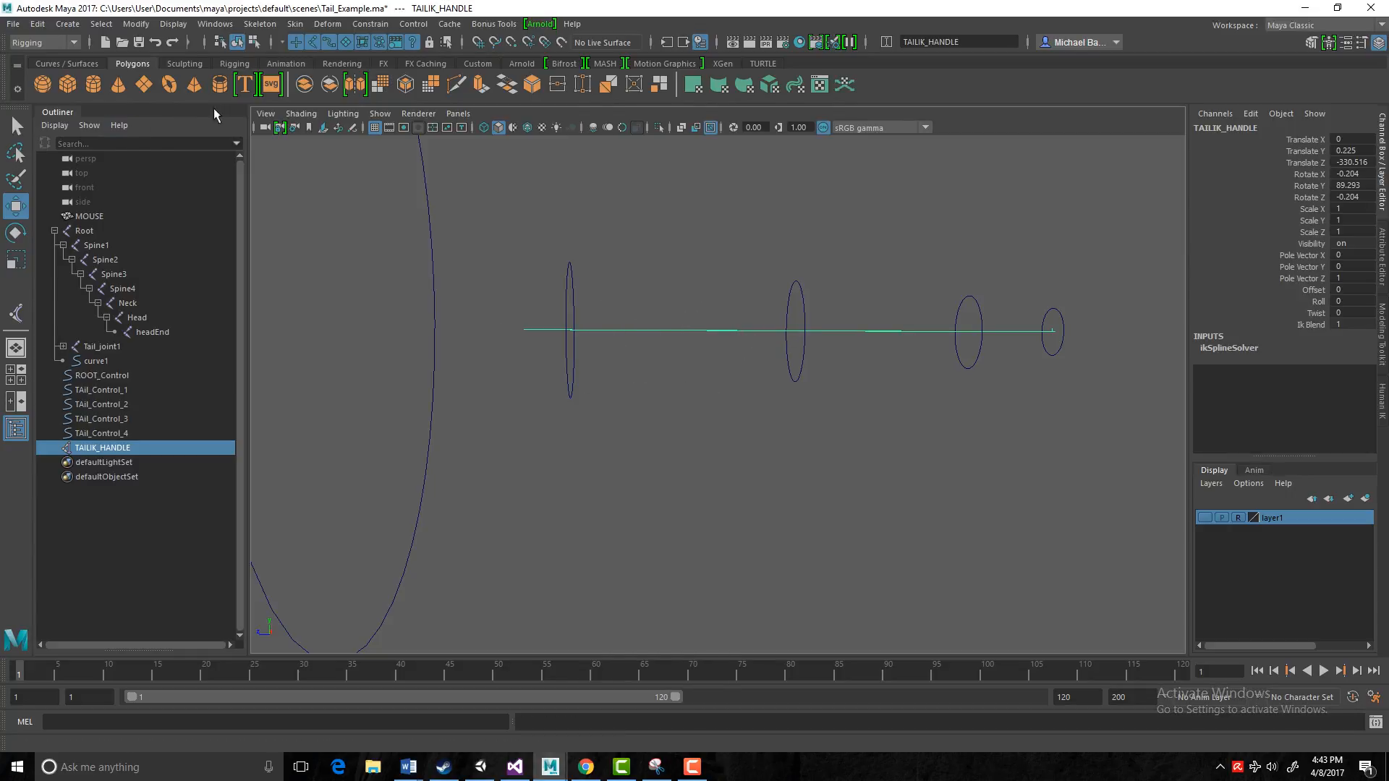
# Switch to component selection mode and identify the first two CVs at the base of the tail's spline curve.
pyautogui.click(253, 41)
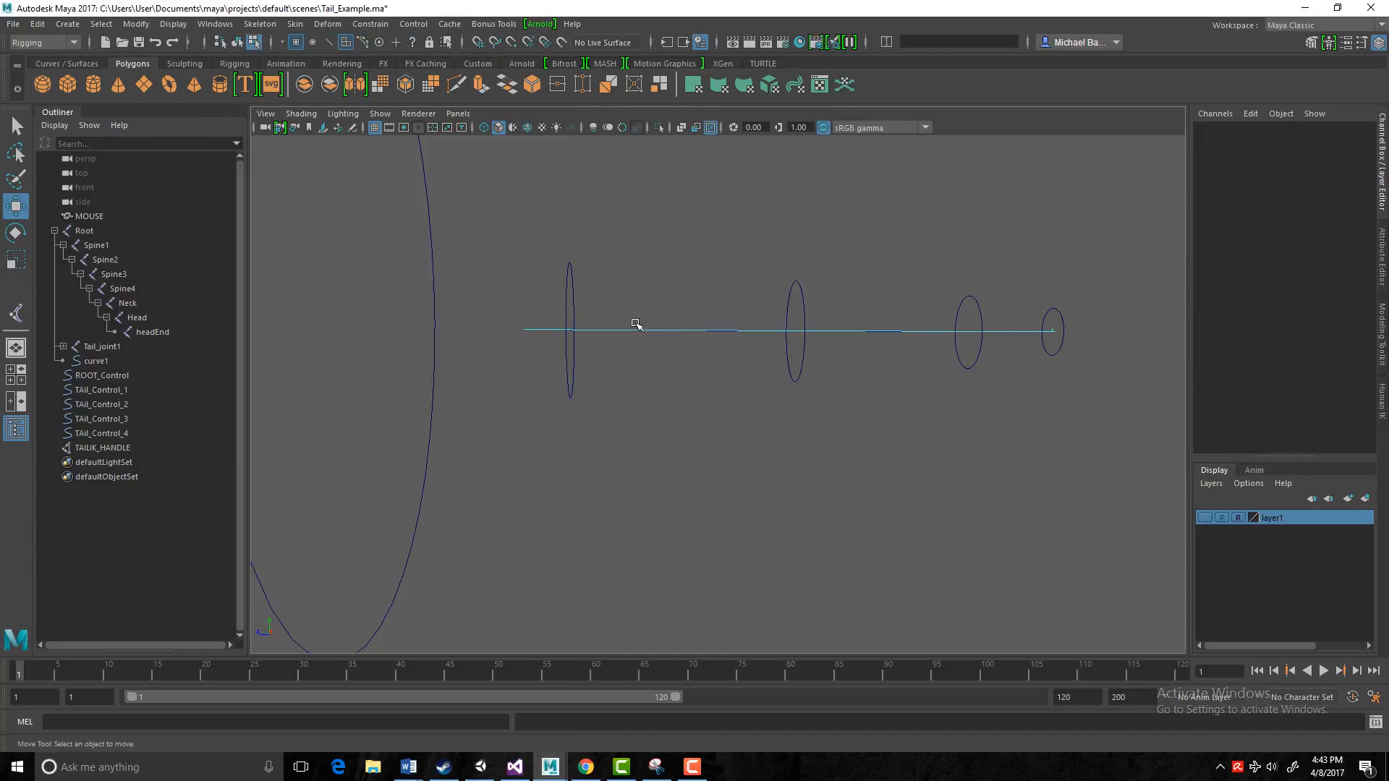
pyautogui.scroll(2, 603, 384)
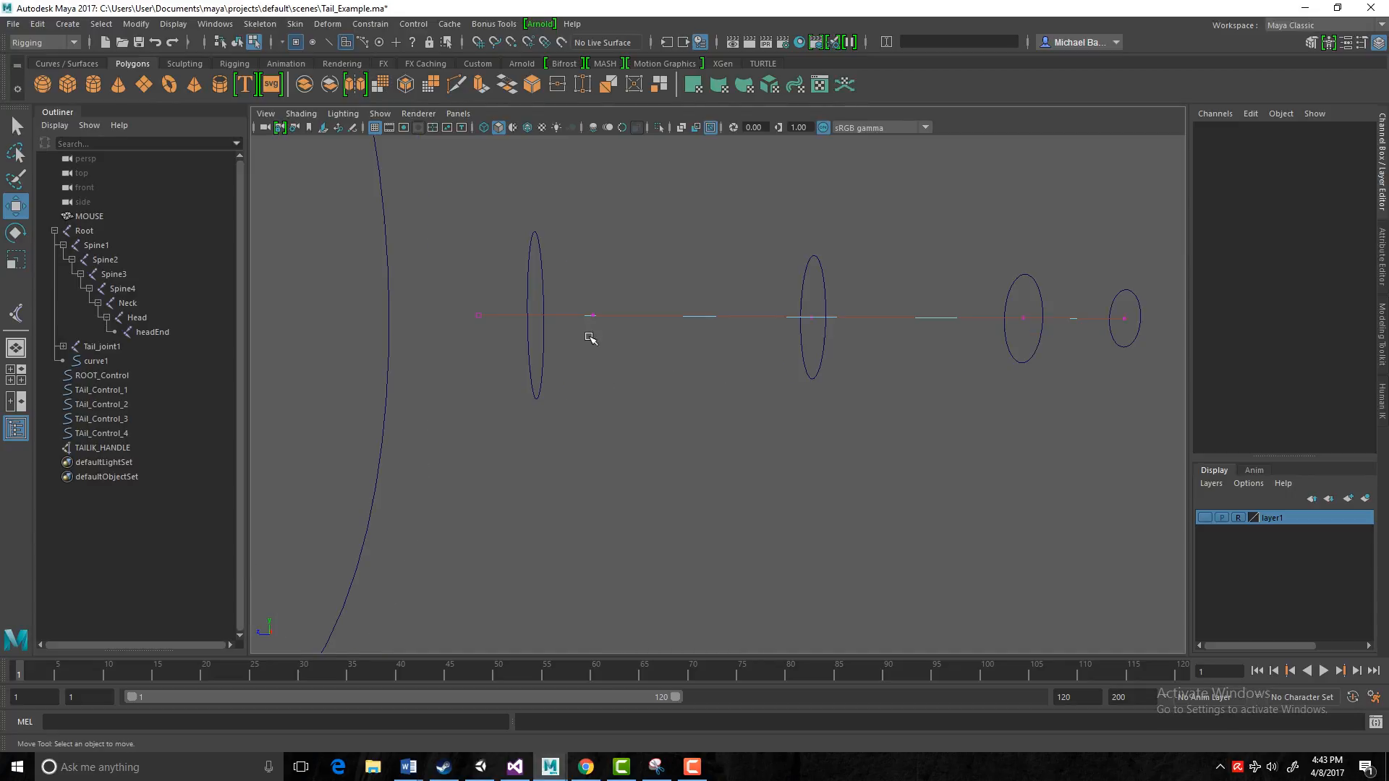
pyautogui.moveTo(583, 304); pyautogui.dragTo(608, 333)
pyautogui.moveTo(469, 310); pyautogui.dragTo(505, 342)
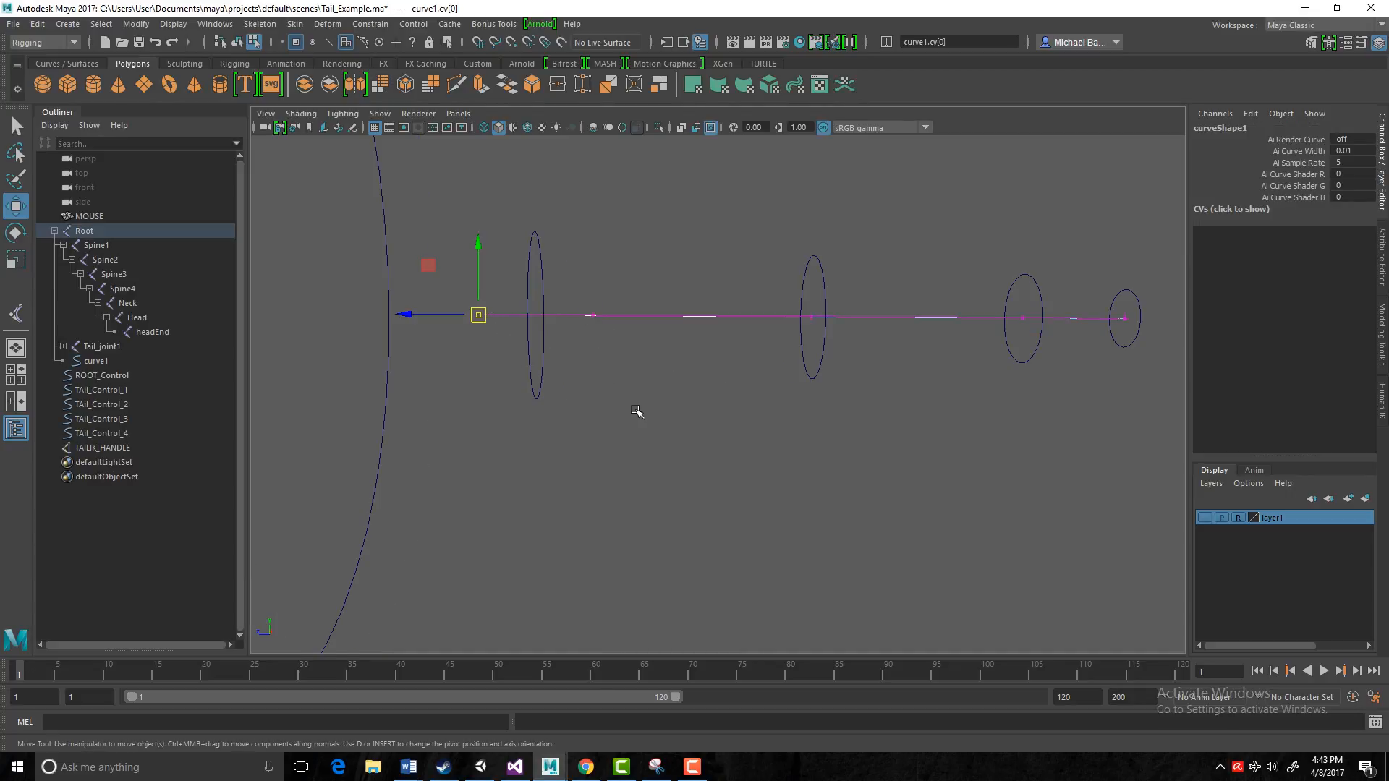
pyautogui.scroll(-1, 633, 407)
pyautogui.scroll(1, 634, 407)
pyautogui.moveTo(586, 312); pyautogui.dragTo(617, 342)
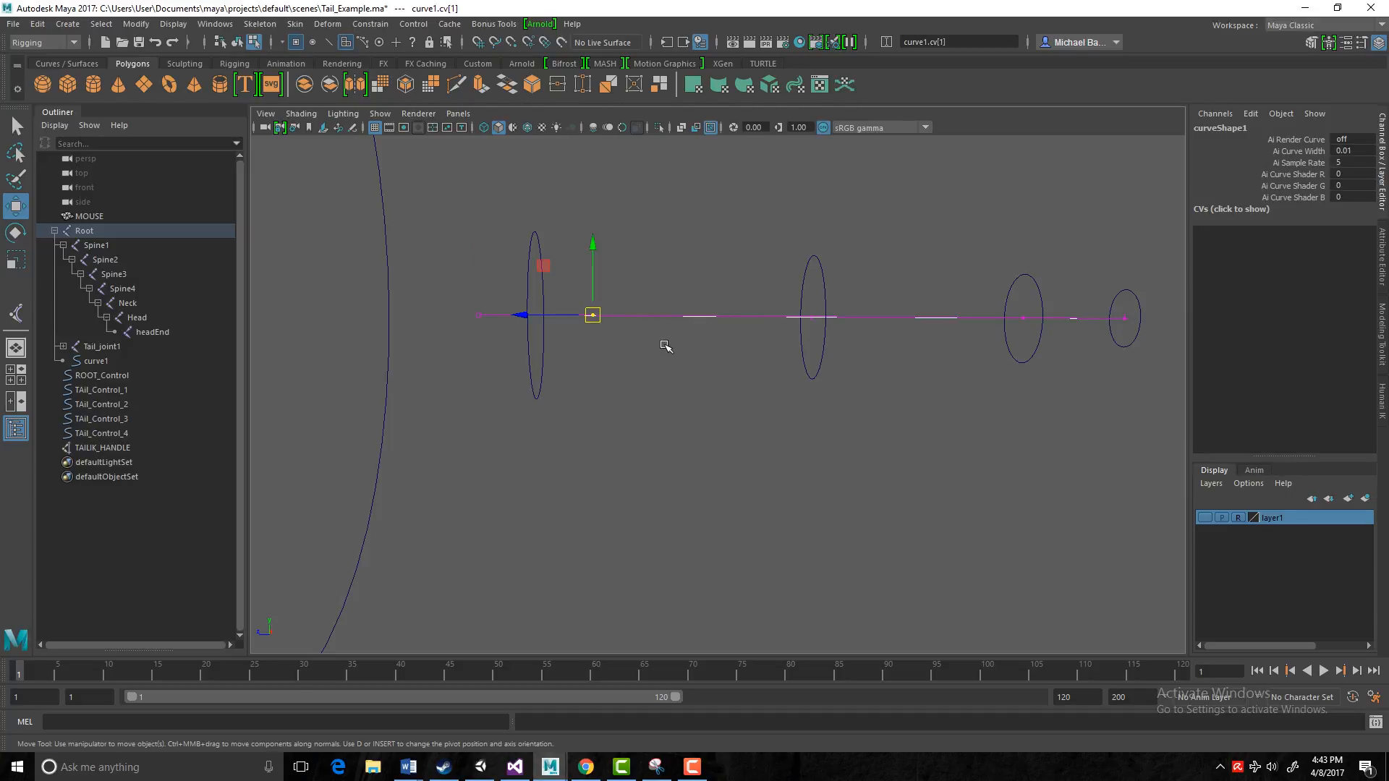
pyautogui.moveTo(480, 313); pyautogui.dragTo(480, 320)
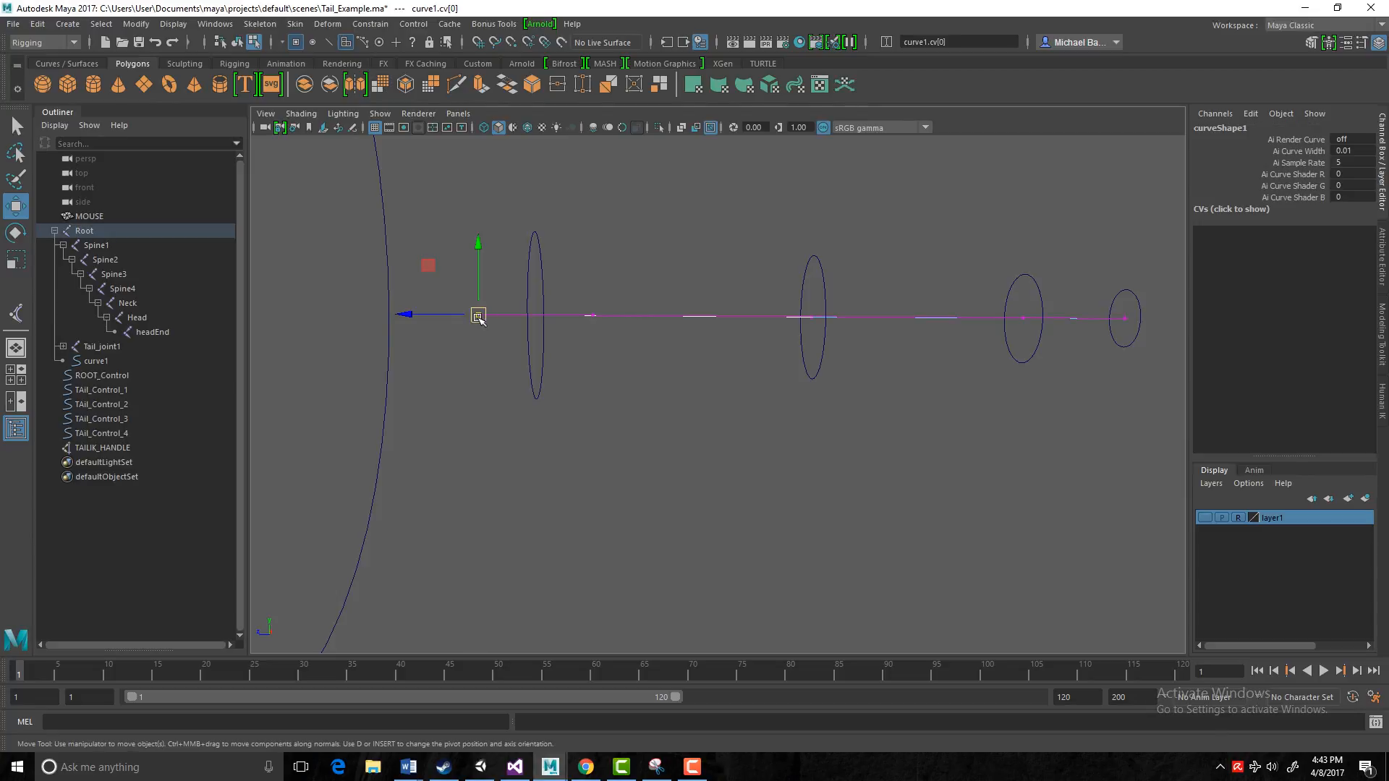
pyautogui.click(589, 350)
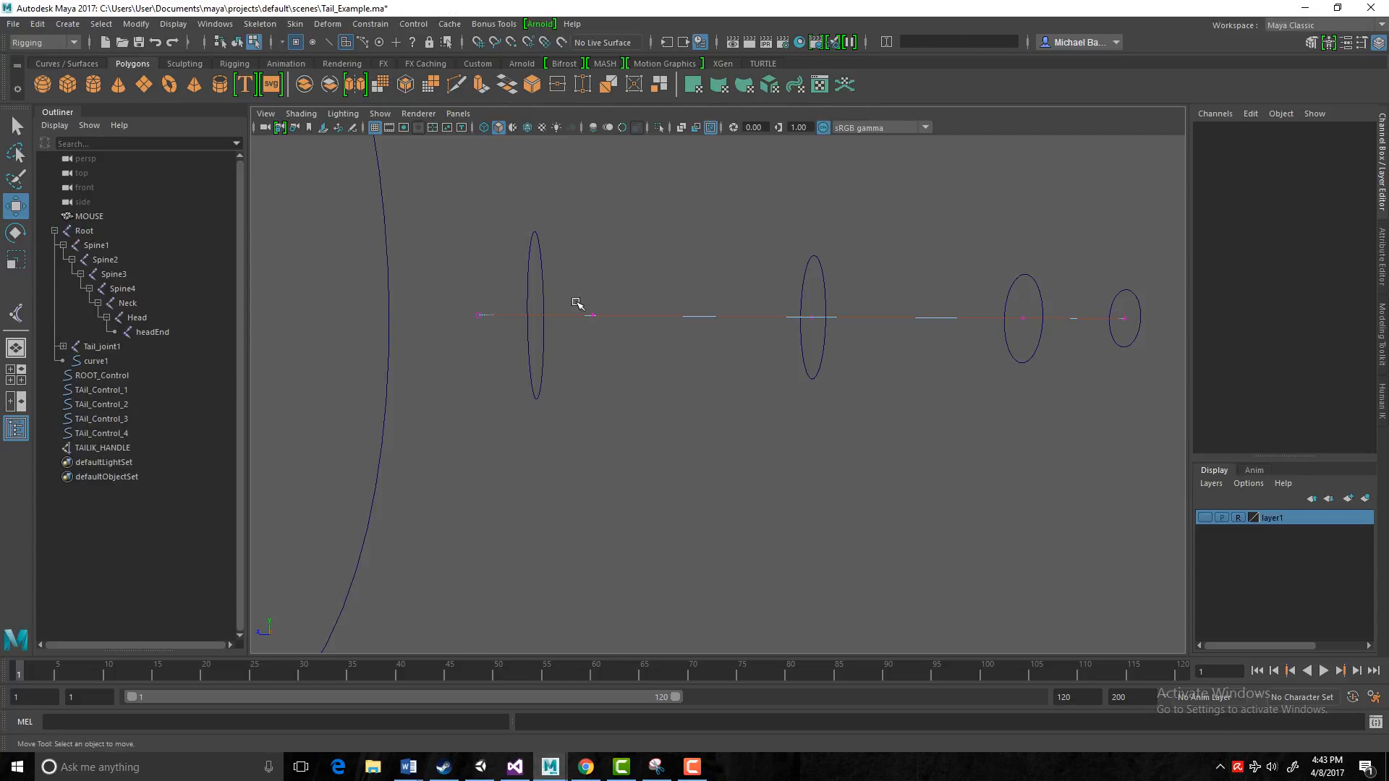
# Create a cluster deformer on the second CV of the tail's spline curve, cv[1].
pyautogui.moveTo(575, 301); pyautogui.dragTo(600, 328)
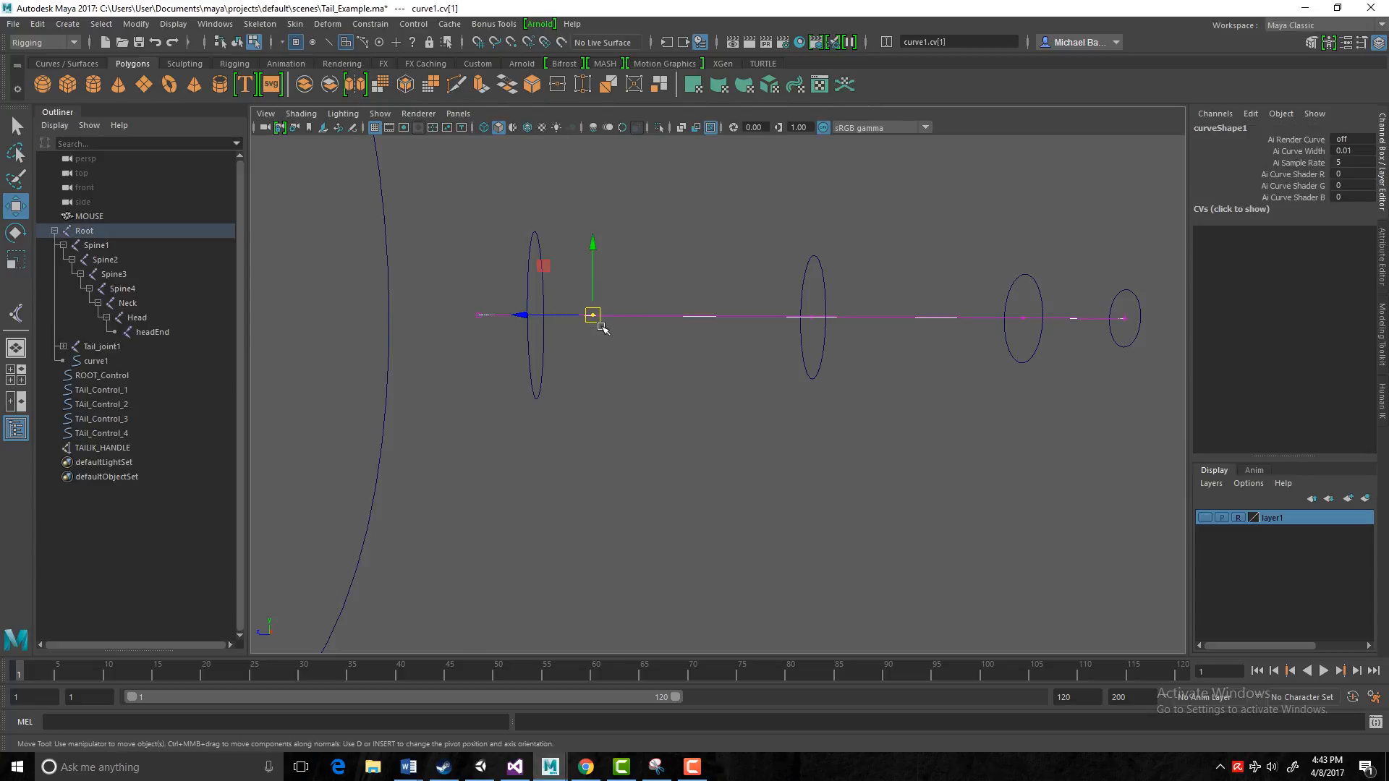
pyautogui.click(327, 25)
pyautogui.click(326, 25)
pyautogui.click(370, 25)
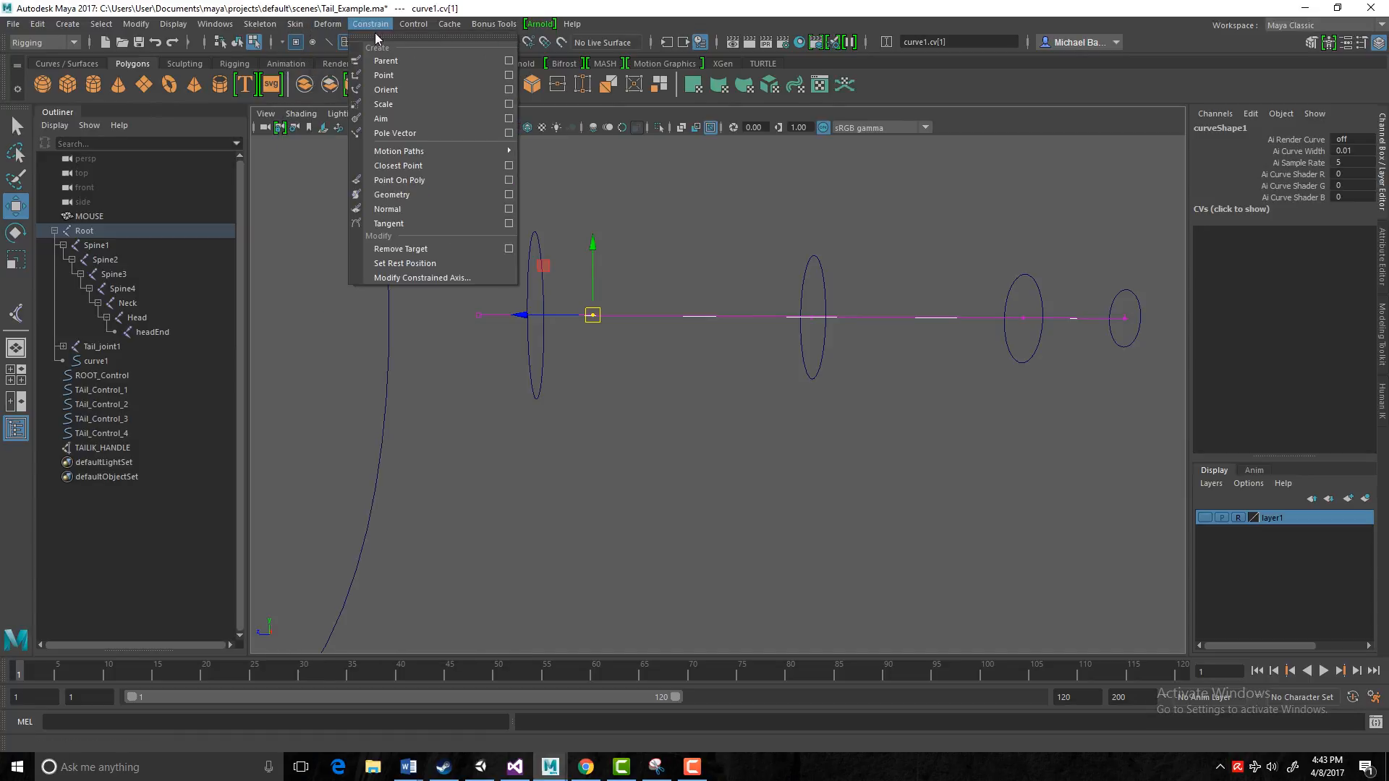
pyautogui.click(327, 24)
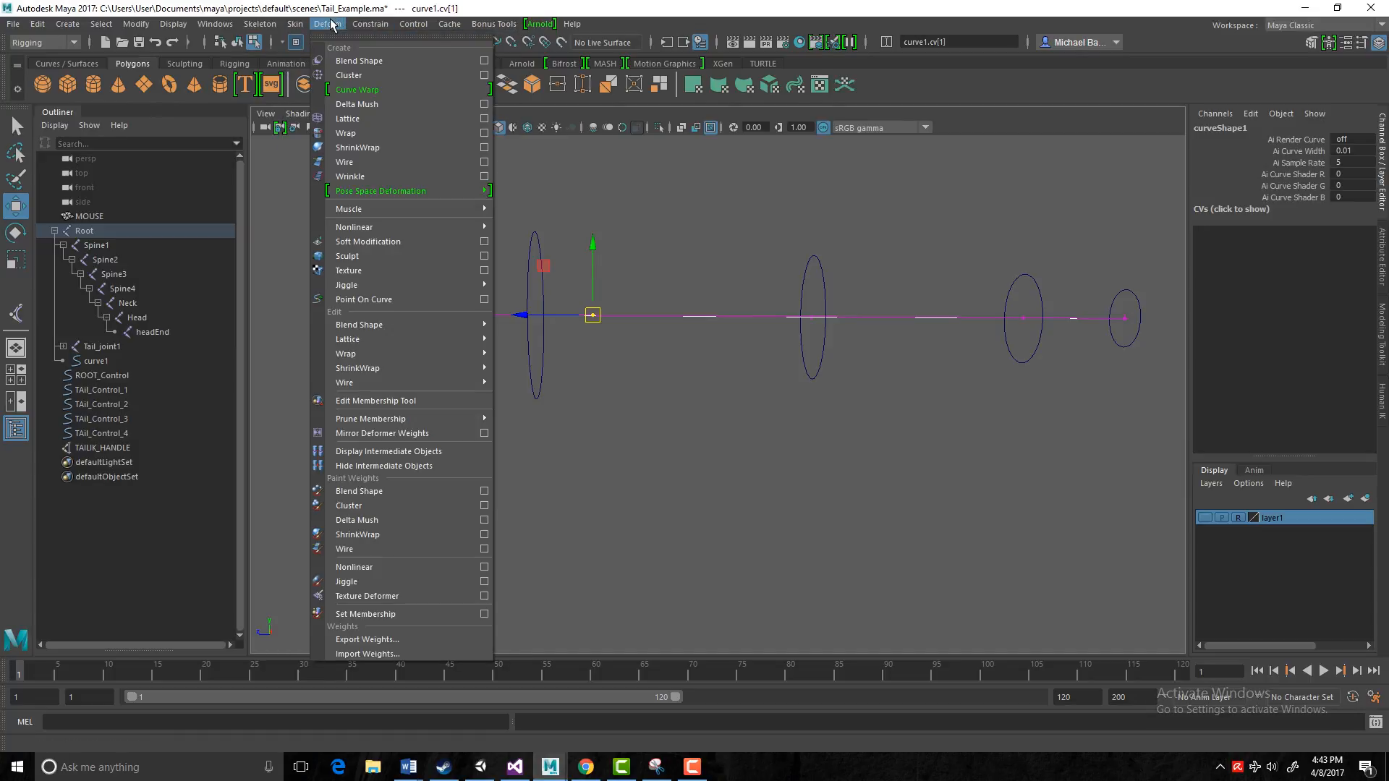
pyautogui.click(360, 76)
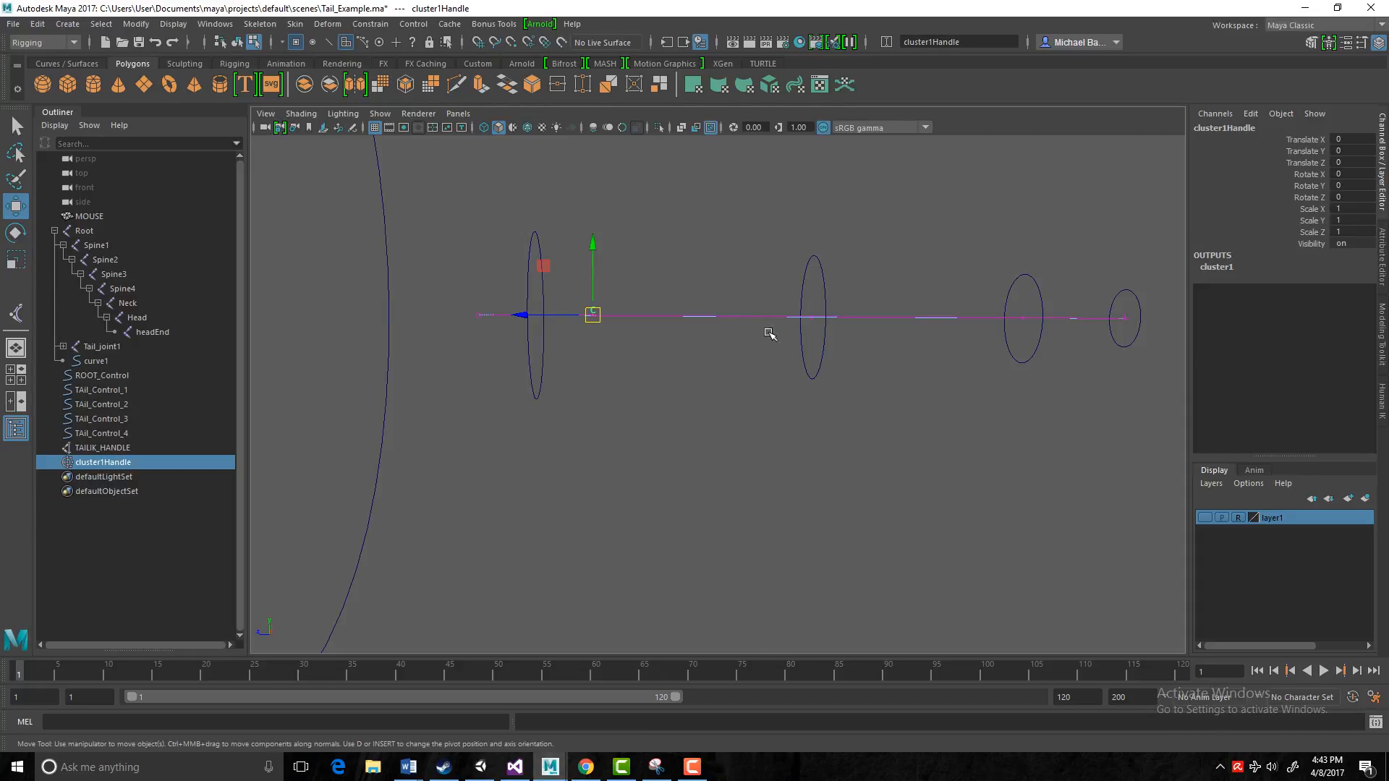
# Create a separate cluster on each of the three remaining CVs of the spline curve, up to the tail's tip.
pyautogui.click(814, 318)
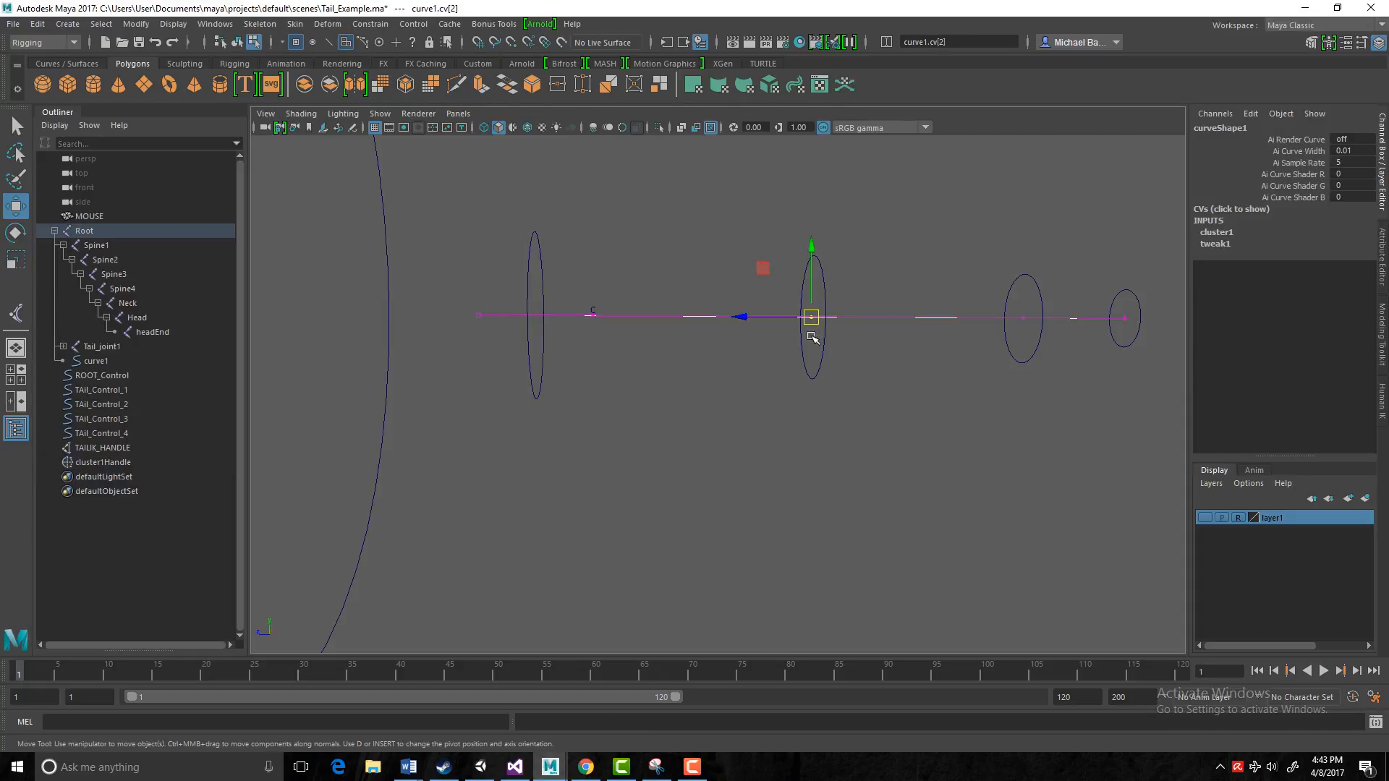
pyautogui.press('g')
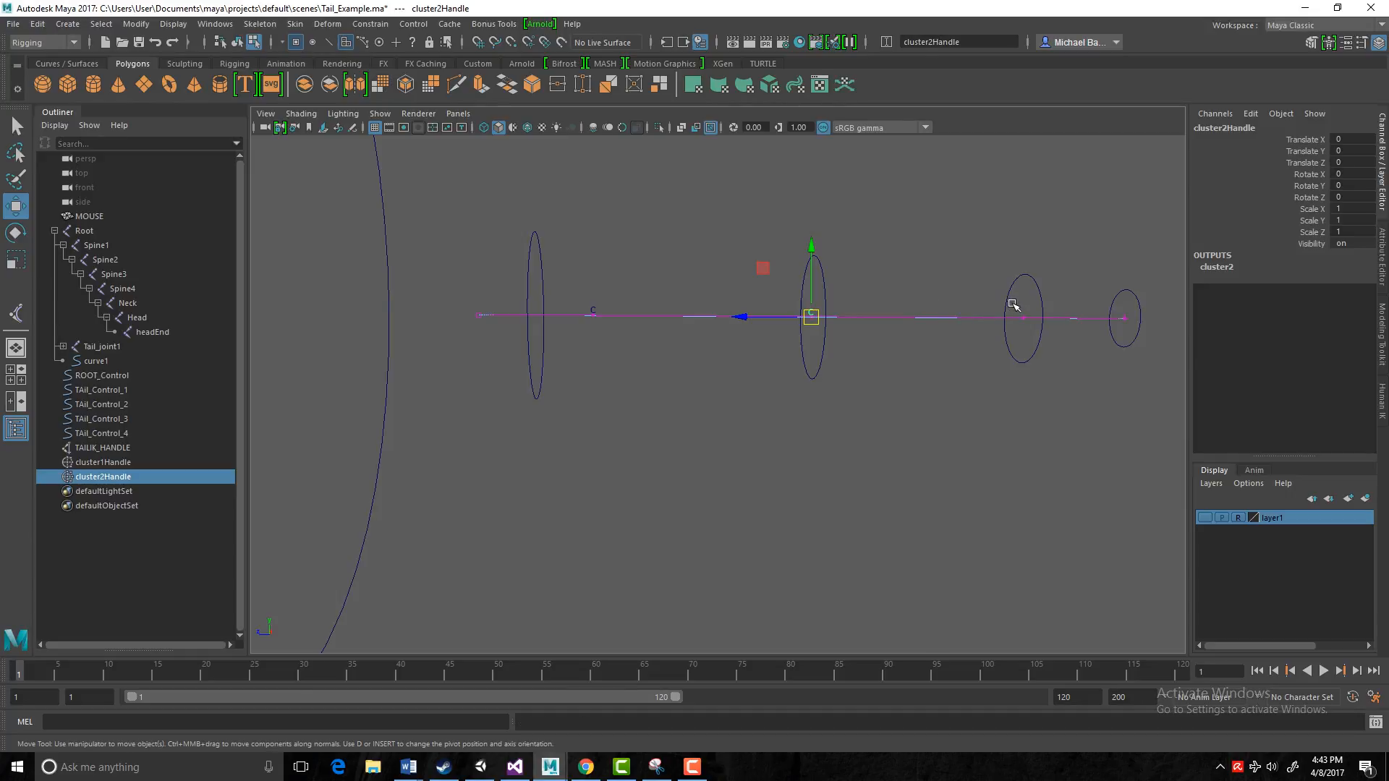
pyautogui.click(1020, 316)
pyautogui.press('g')
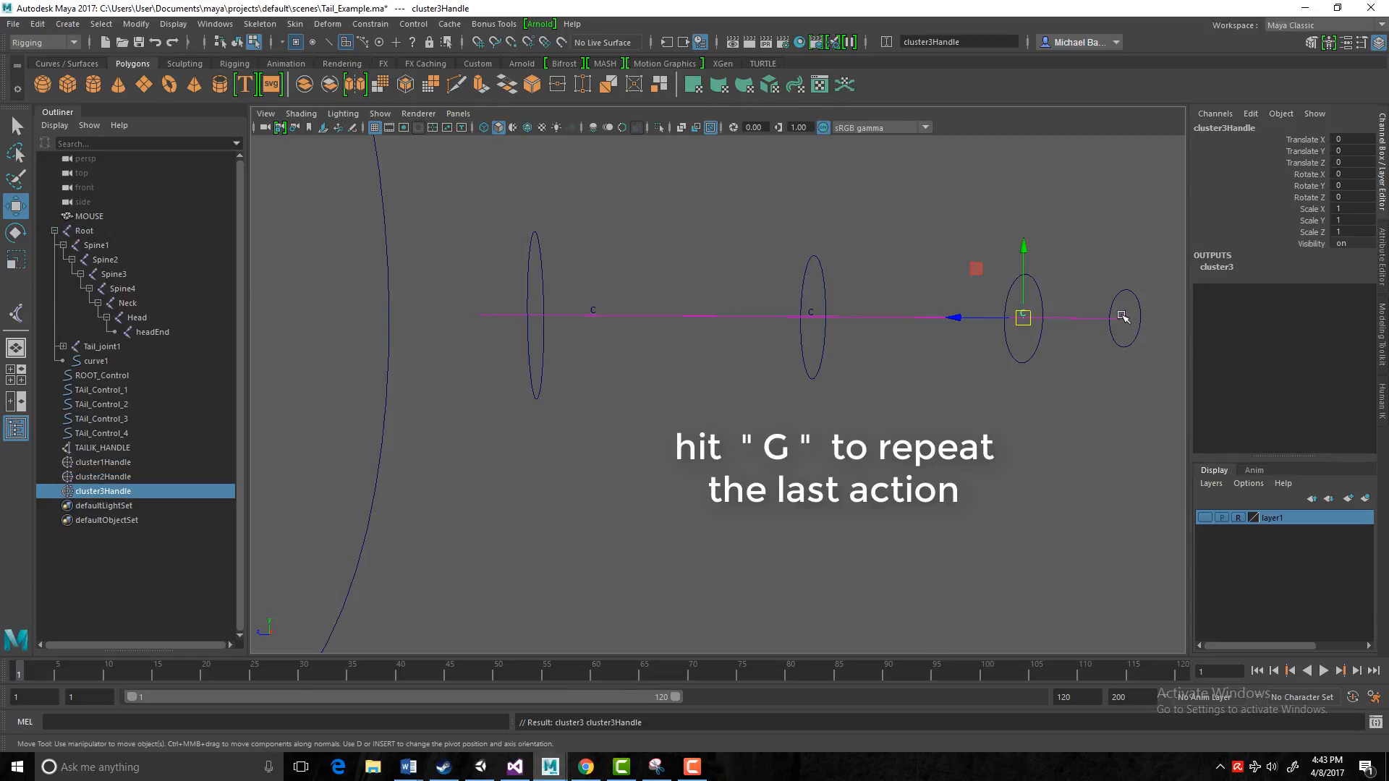
pyautogui.click(1081, 341)
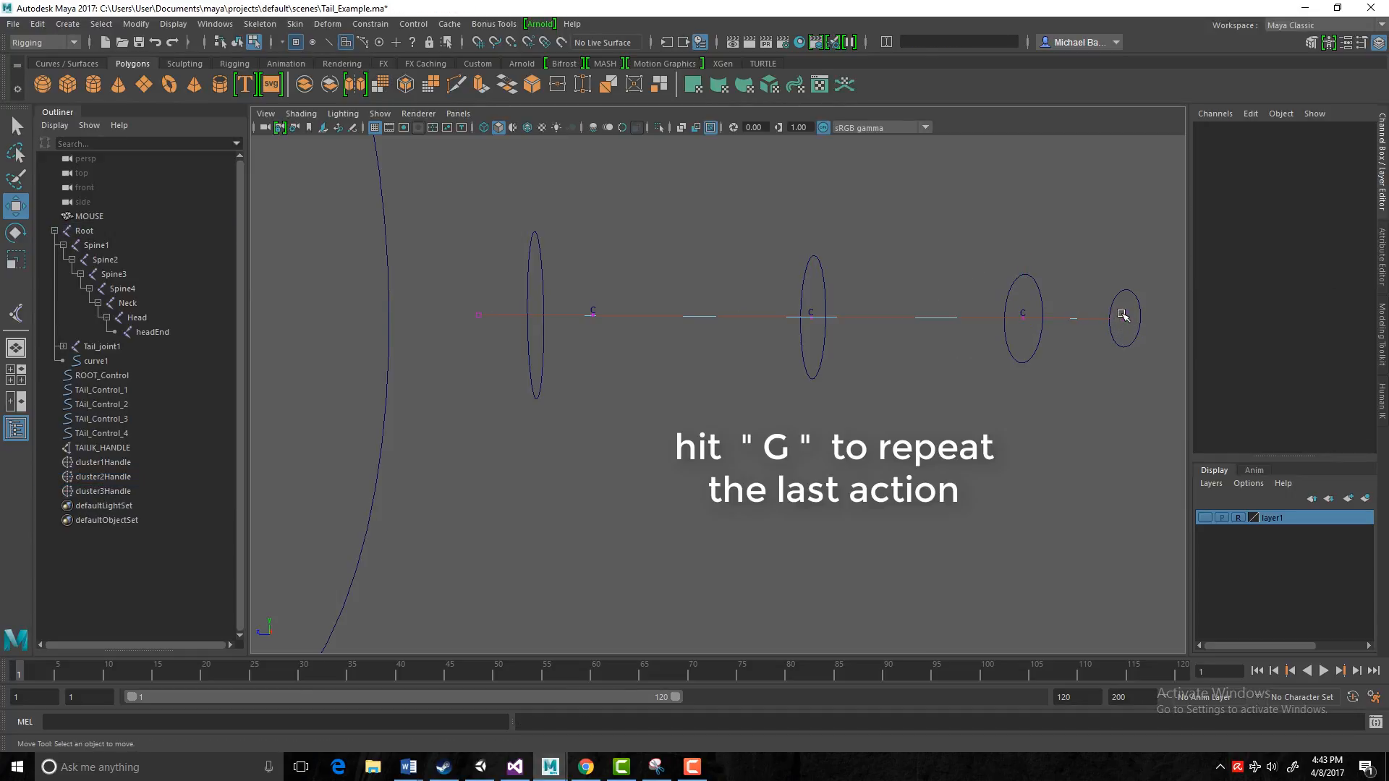
pyautogui.click(1123, 316)
pyautogui.press('g')
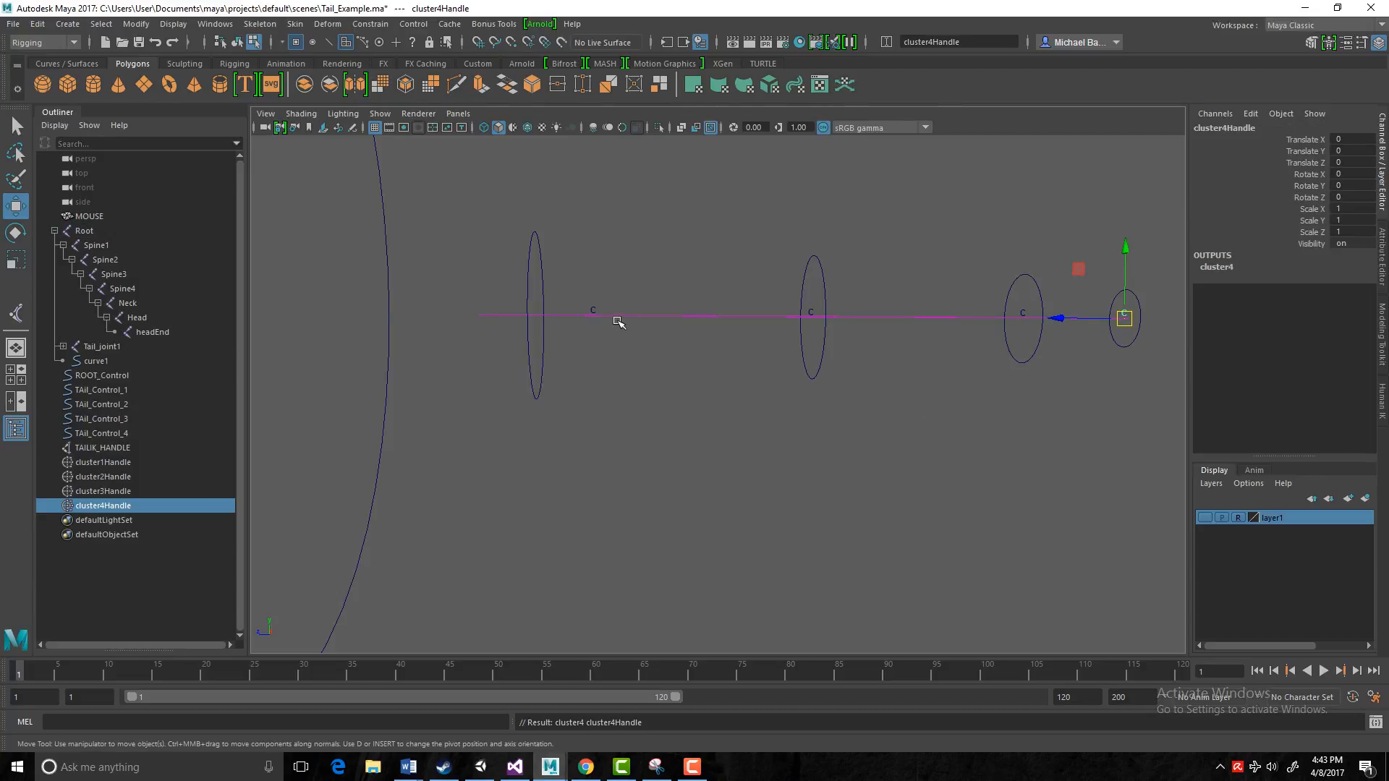
# Rename the cluster handle nearest the tail's base as TAil_Cluster_1 and copy the base name for reuse.
pyautogui.click(98, 461)
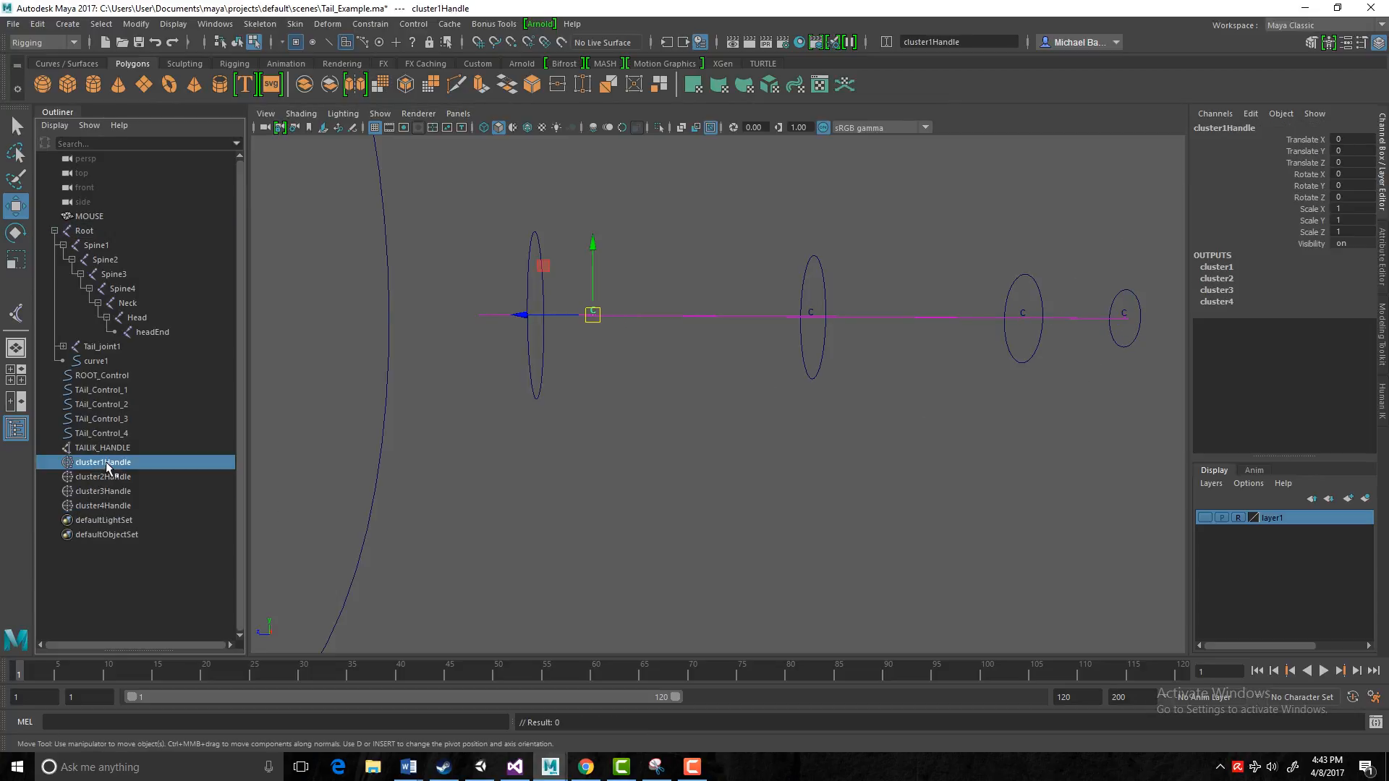
pyautogui.doubleClick(106, 466)
pyautogui.write('TAil Cluster')
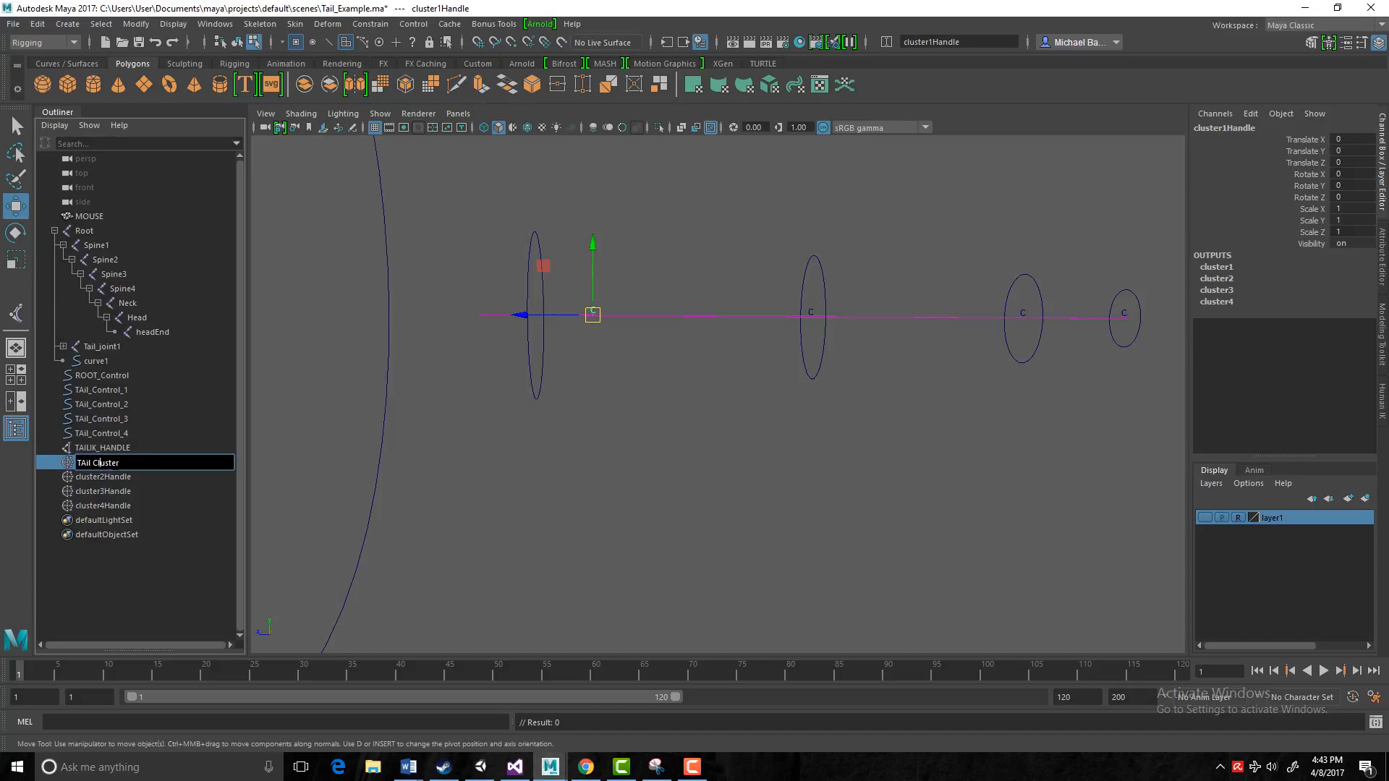
pyautogui.moveTo(121, 463); pyautogui.dragTo(78, 463)
pyautogui.hotkey('ctrl', 'c')
pyautogui.click(122, 463)
pyautogui.press('Return')
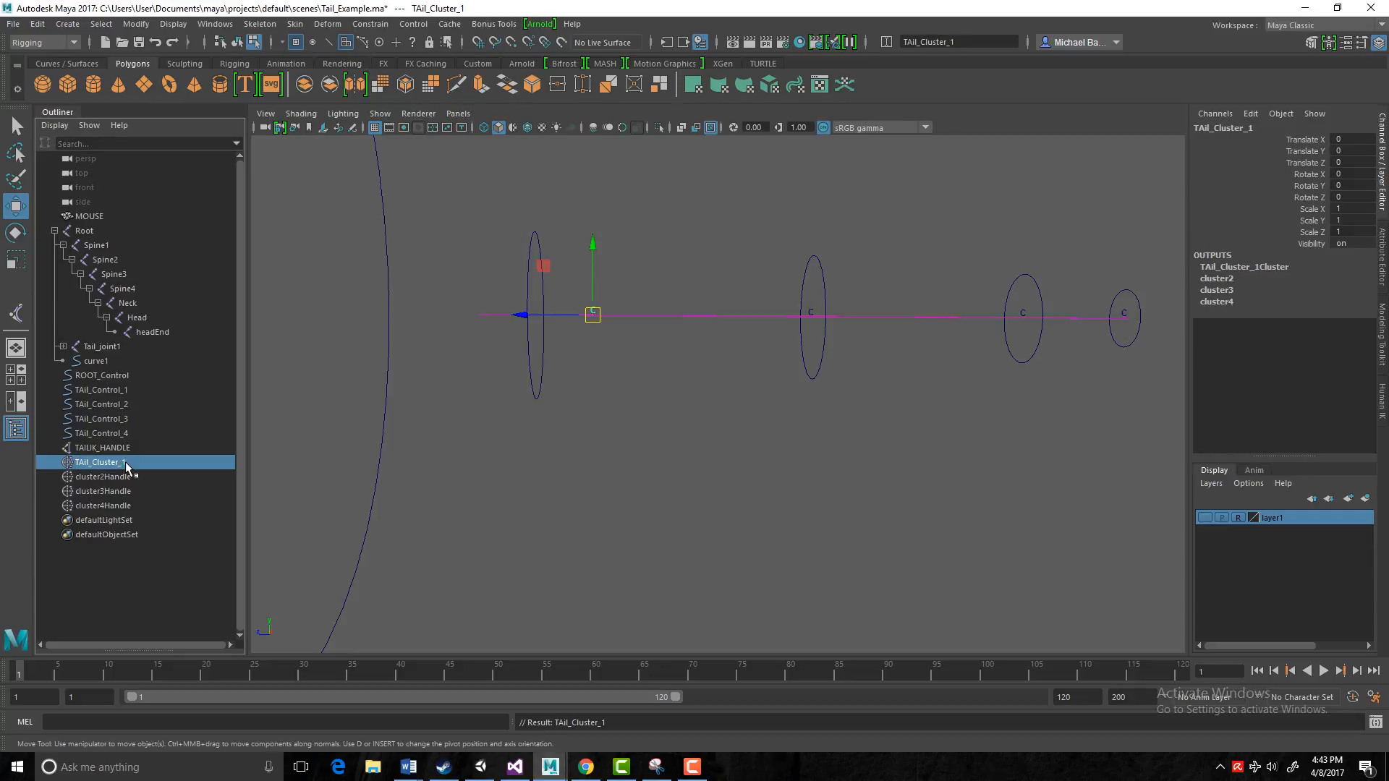
# Rename cluster2Handle as TAil_Cluster_2, reusing the copied base name.
pyautogui.click(109, 477)
pyautogui.doubleClick(111, 478)
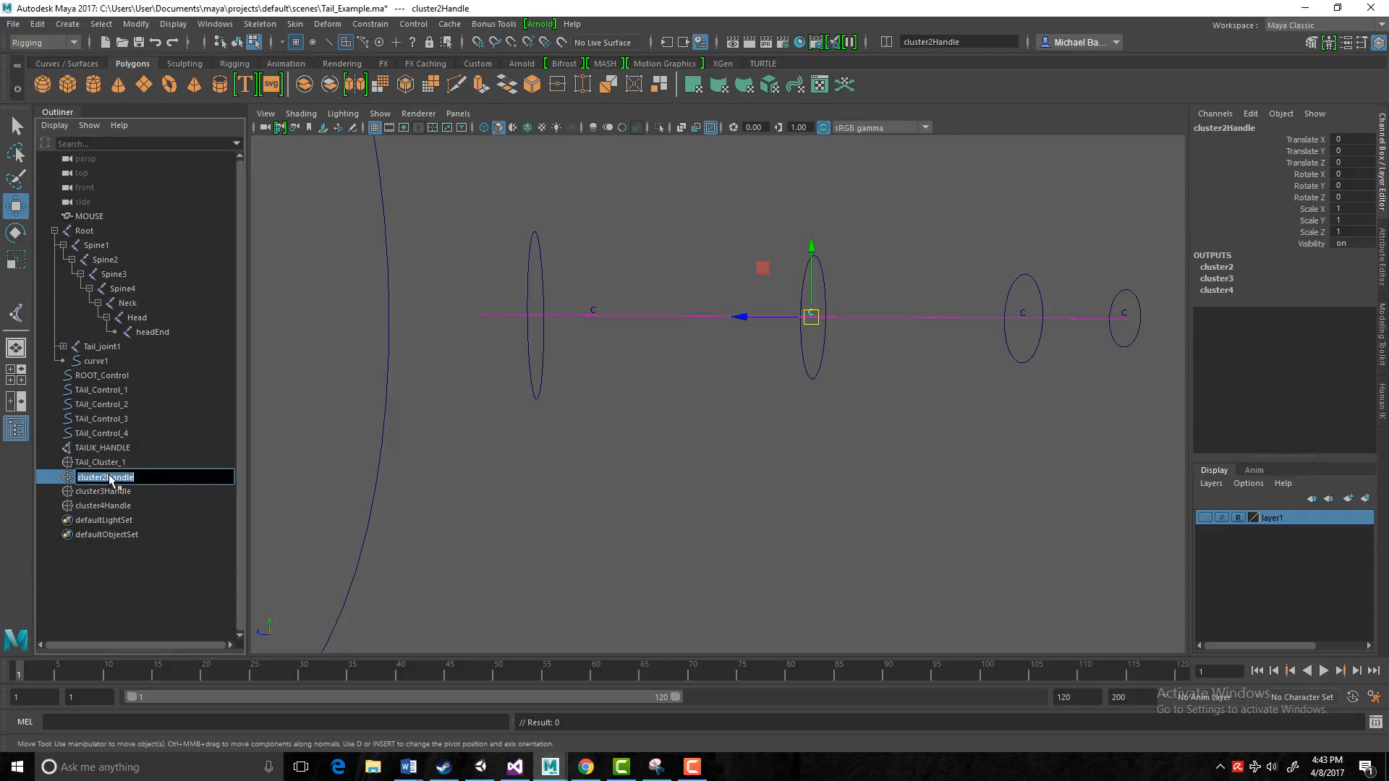
pyautogui.hotkey('ctrl', 'v')
pyautogui.write('2')
pyautogui.press('Return')
# Rename cluster3Handle as TAil_Cluster_3, reusing the copied base name.
pyautogui.click(102, 492)
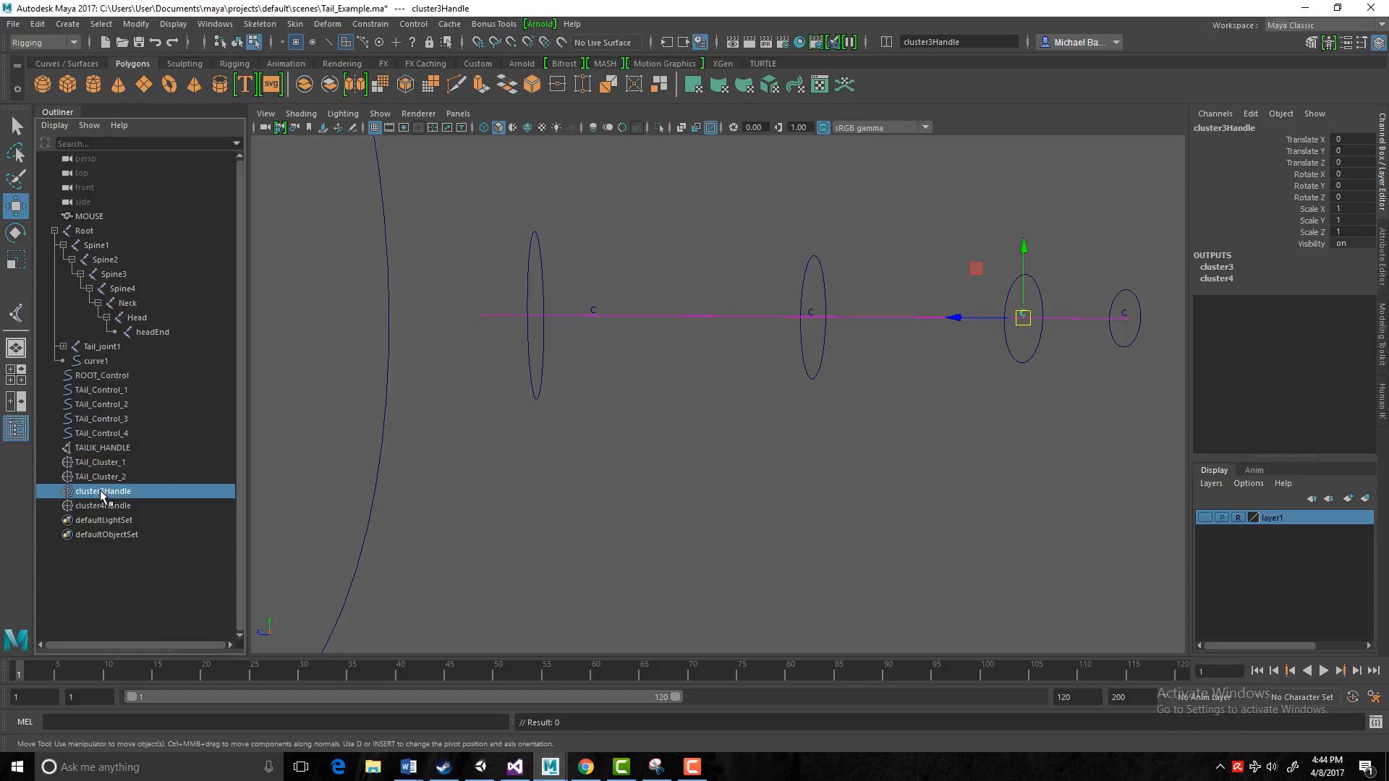
pyautogui.doubleClick(103, 492)
pyautogui.press('BackSpace')
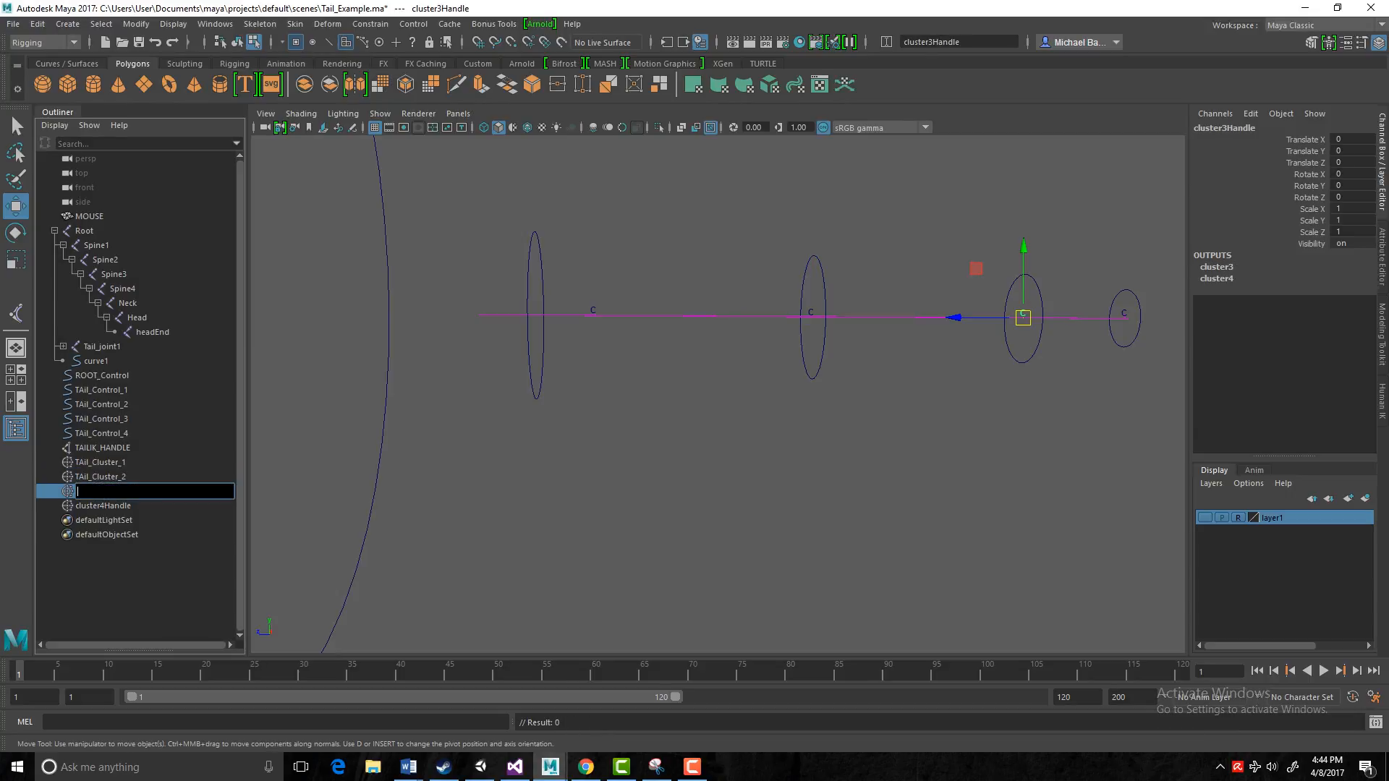
pyautogui.hotkey('ctrl', 'v')
pyautogui.press('Return')
# Rename cluster4Handle, the one at the tail's tip, as TAil_Cluster_4.
pyautogui.click(110, 506)
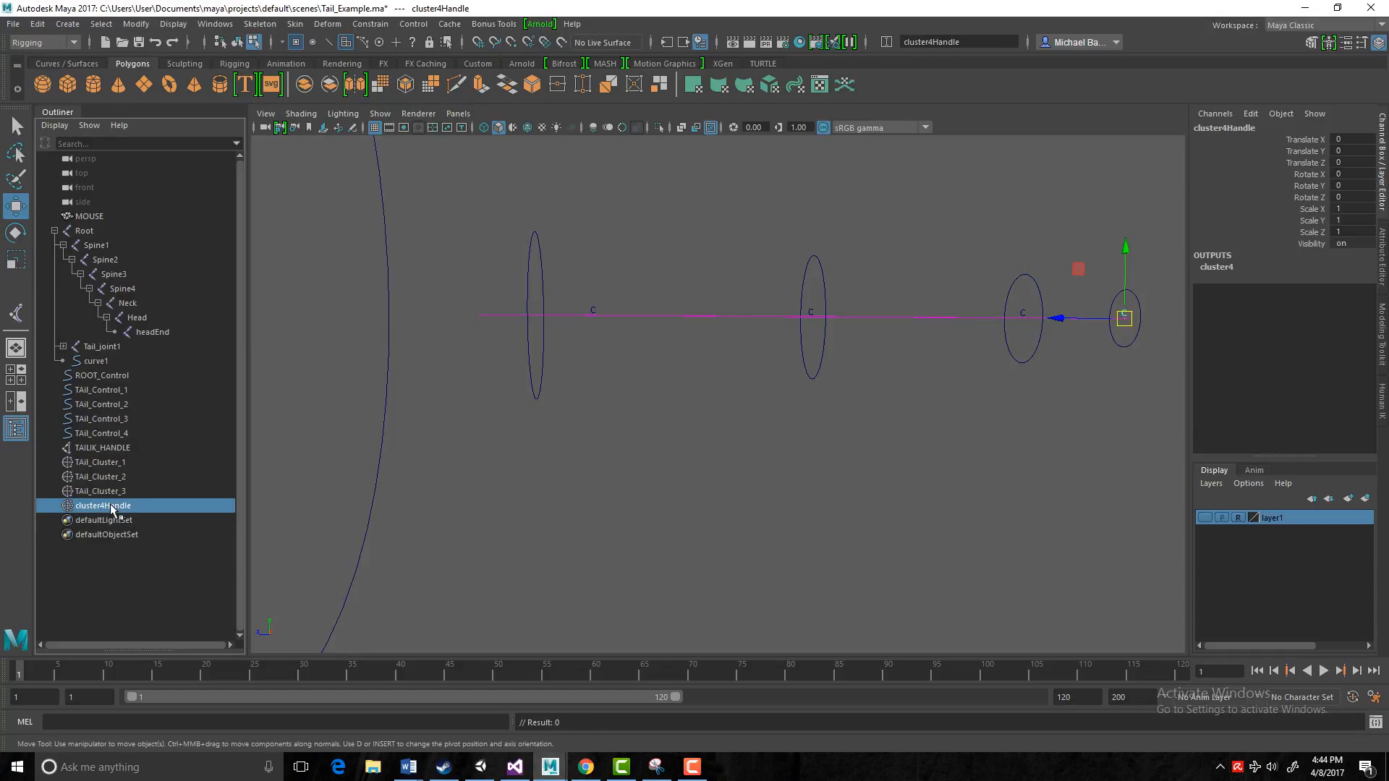
pyautogui.doubleClick(109, 506)
pyautogui.press('BackSpace')
pyautogui.write('TAil_Cluster')
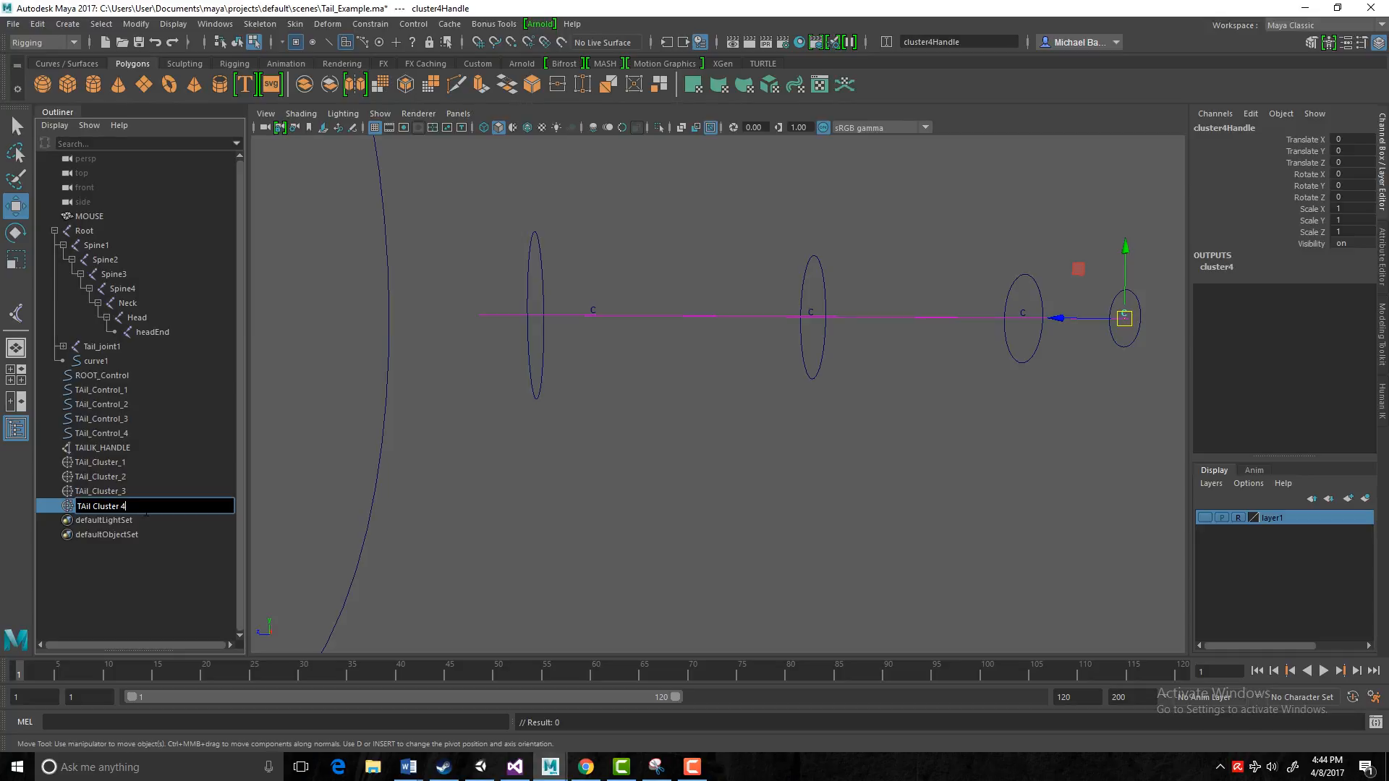
pyautogui.press('Return')
# Select the renamed tail clusters one at a time to check which point of the spline curve each belongs to.
pyautogui.click(116, 462)
pyautogui.click(116, 476)
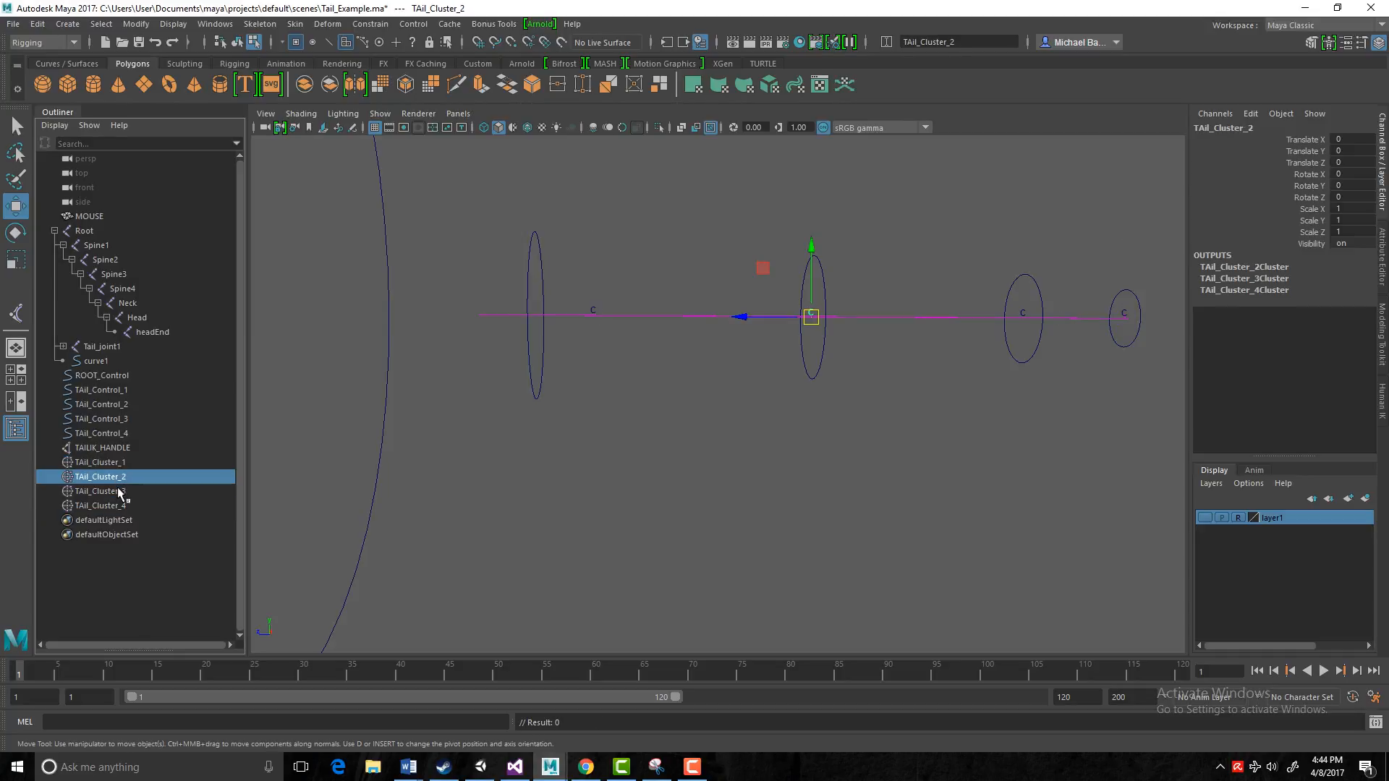
pyautogui.click(120, 492)
pyautogui.click(116, 506)
pyautogui.click(108, 463)
pyautogui.click(110, 478)
pyautogui.click(114, 493)
# Inspect the Relative option in the cluster attributes of TAil_Cluster_1 through TAil_Cluster_4.
pyautogui.click(99, 466)
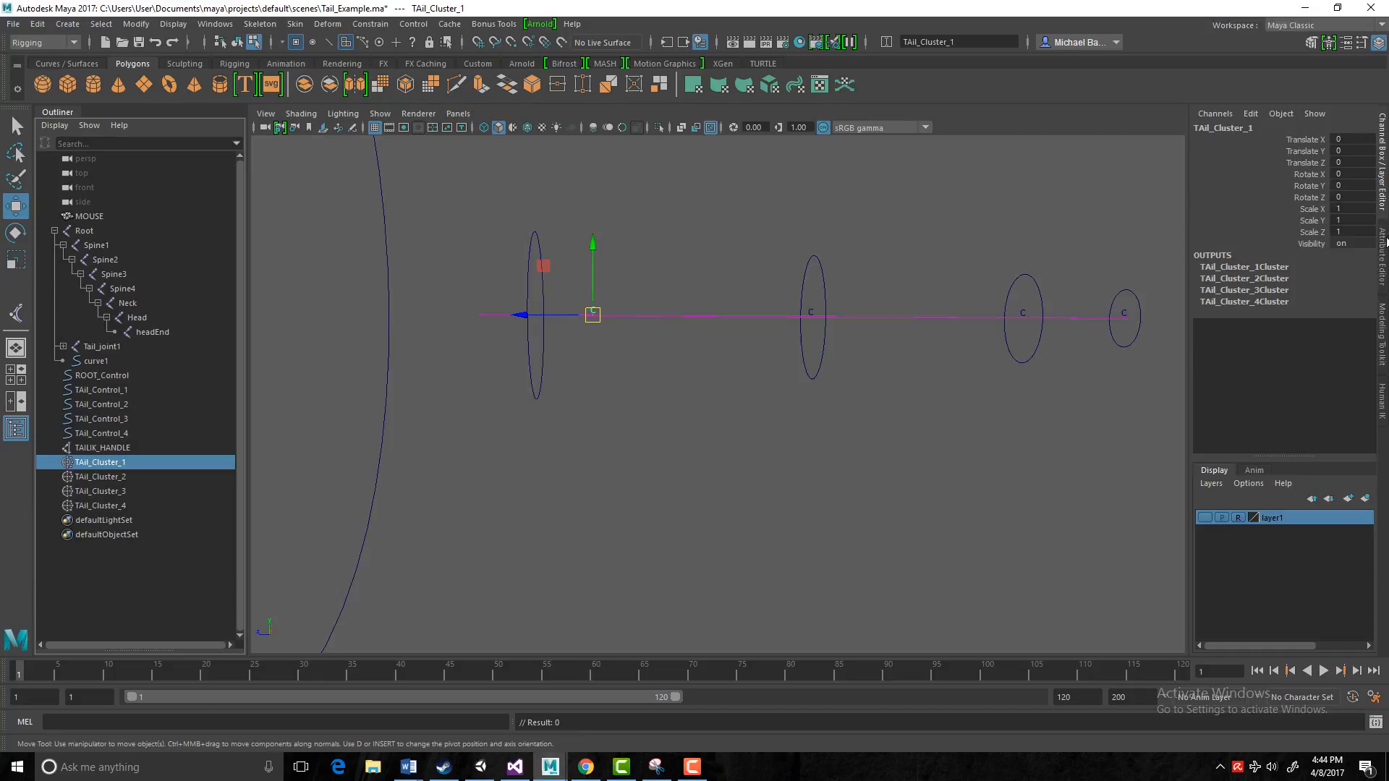
pyautogui.click(1383, 253)
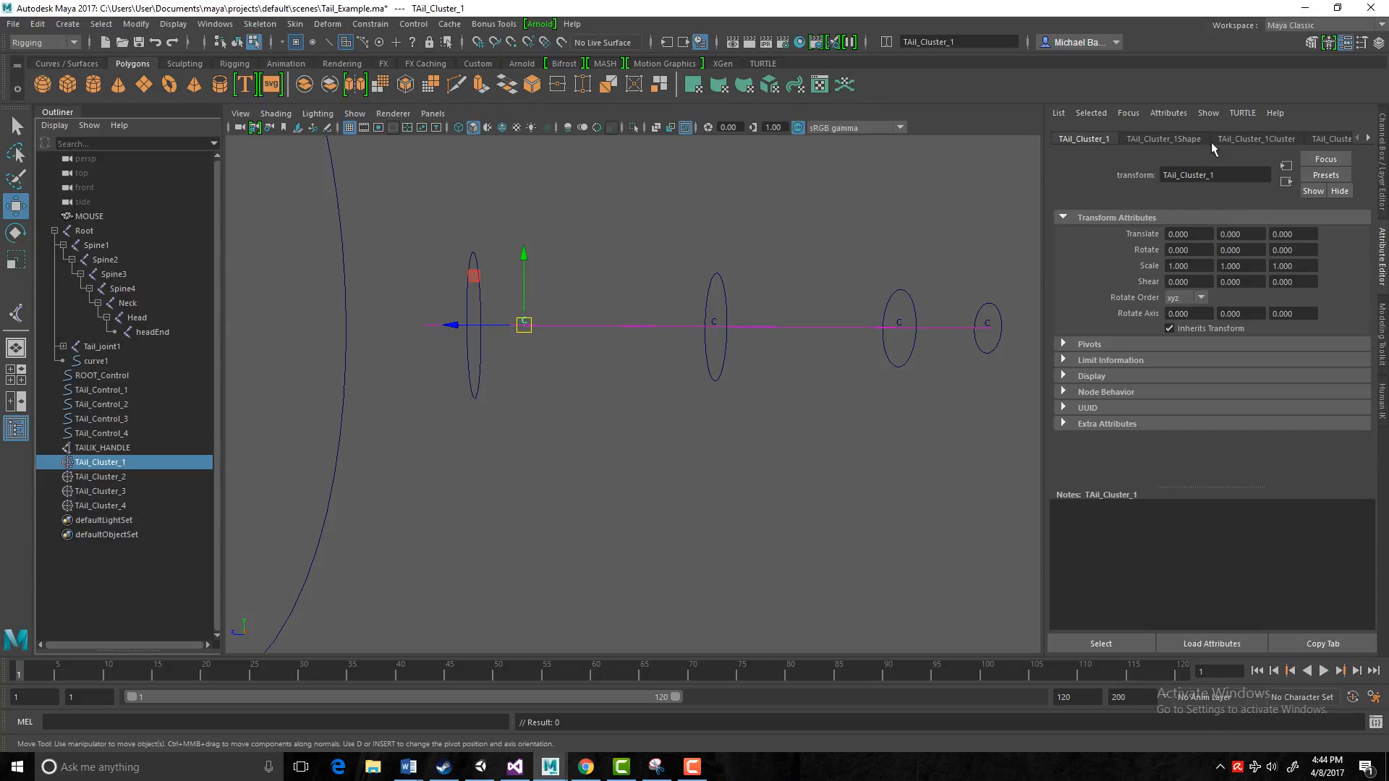
pyautogui.click(1166, 139)
pyautogui.click(1252, 138)
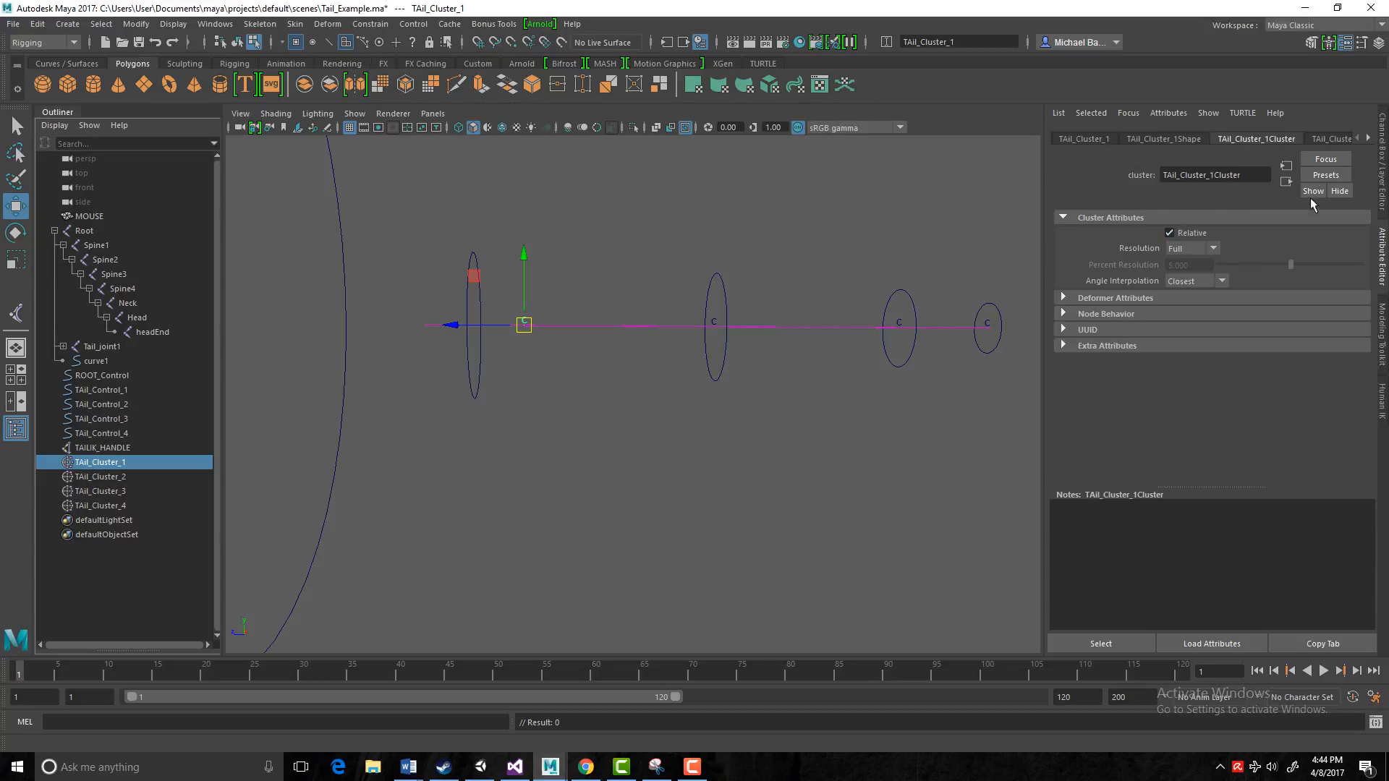
pyautogui.click(1368, 138)
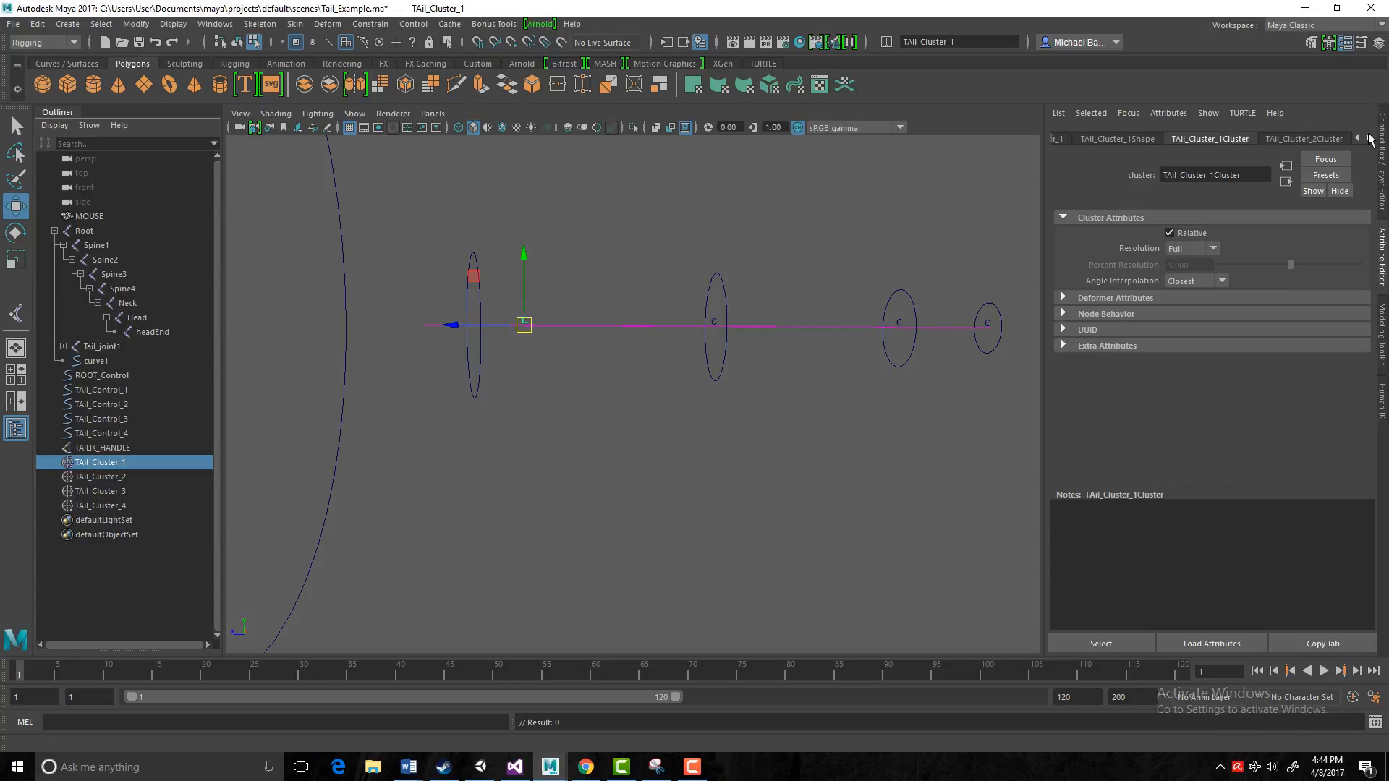
pyautogui.click(111, 477)
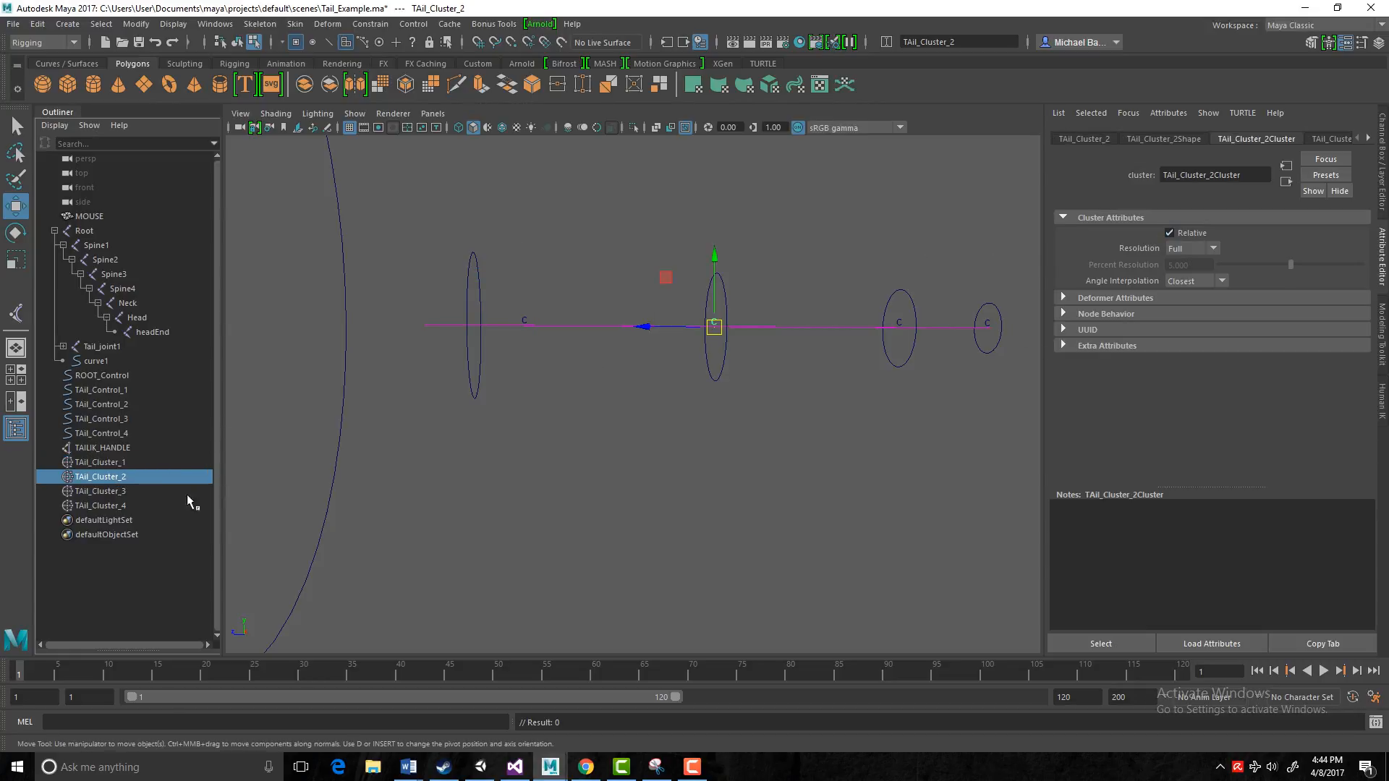
pyautogui.click(106, 490)
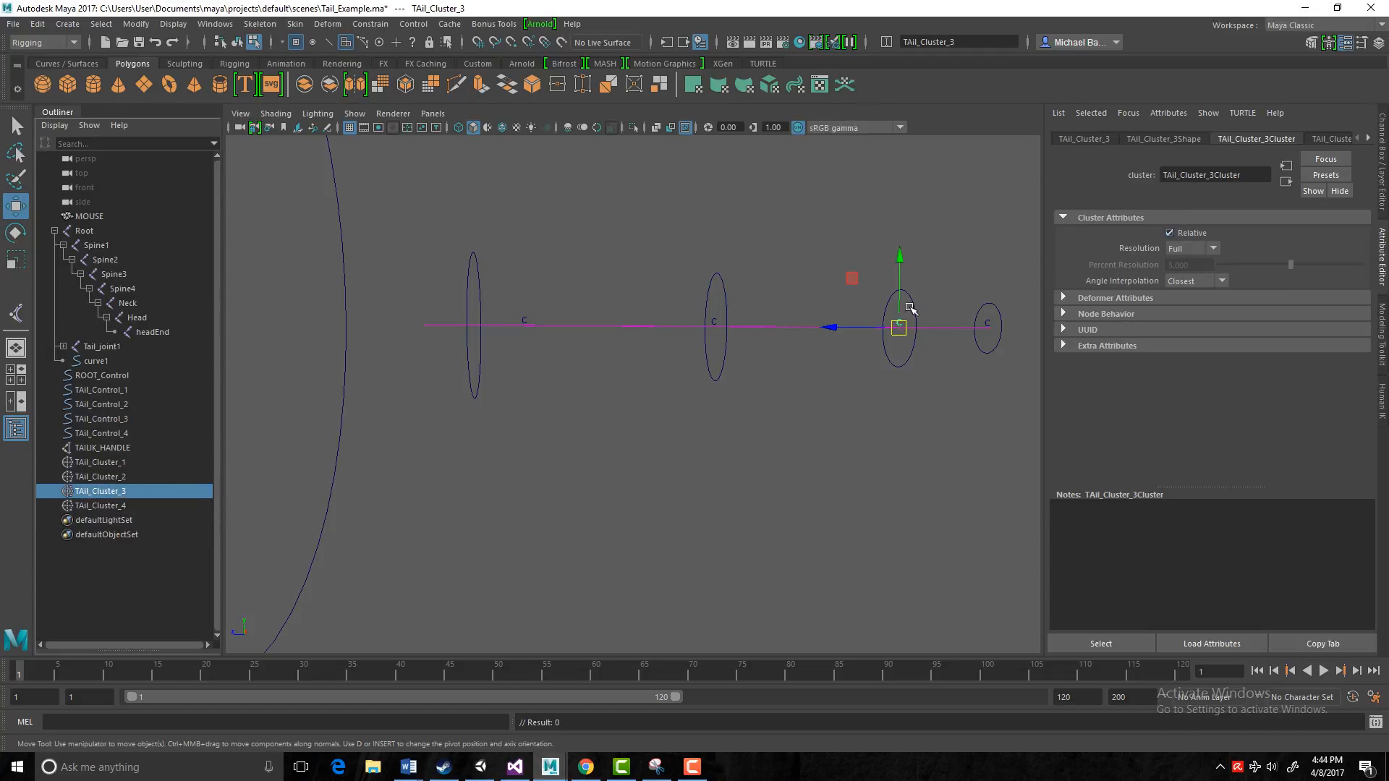
pyautogui.click(107, 505)
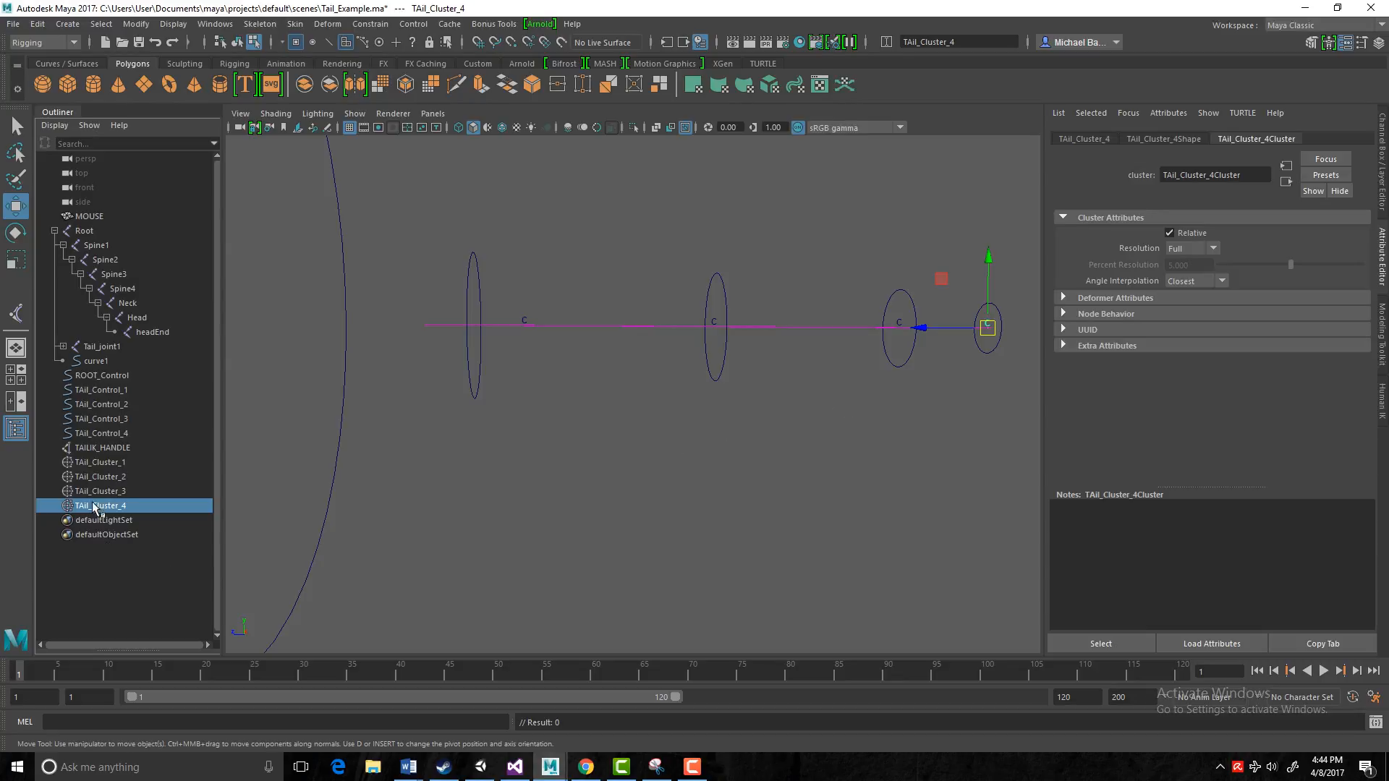
# Put each of the four tail clusters into its own separate group, from TAil_Cluster_1 to TAil_Cluster_4.
pyautogui.click(92, 463)
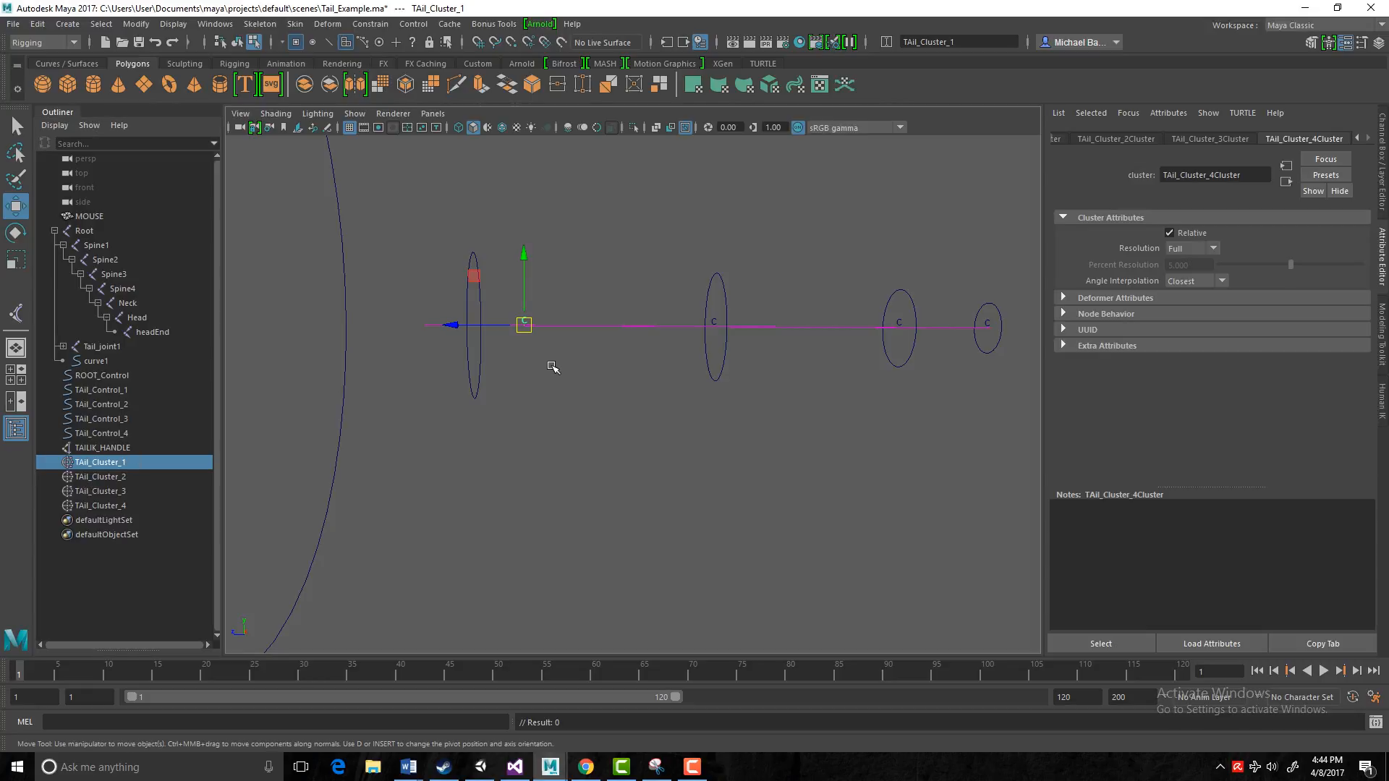
pyautogui.hotkey('ctrl', 'g')
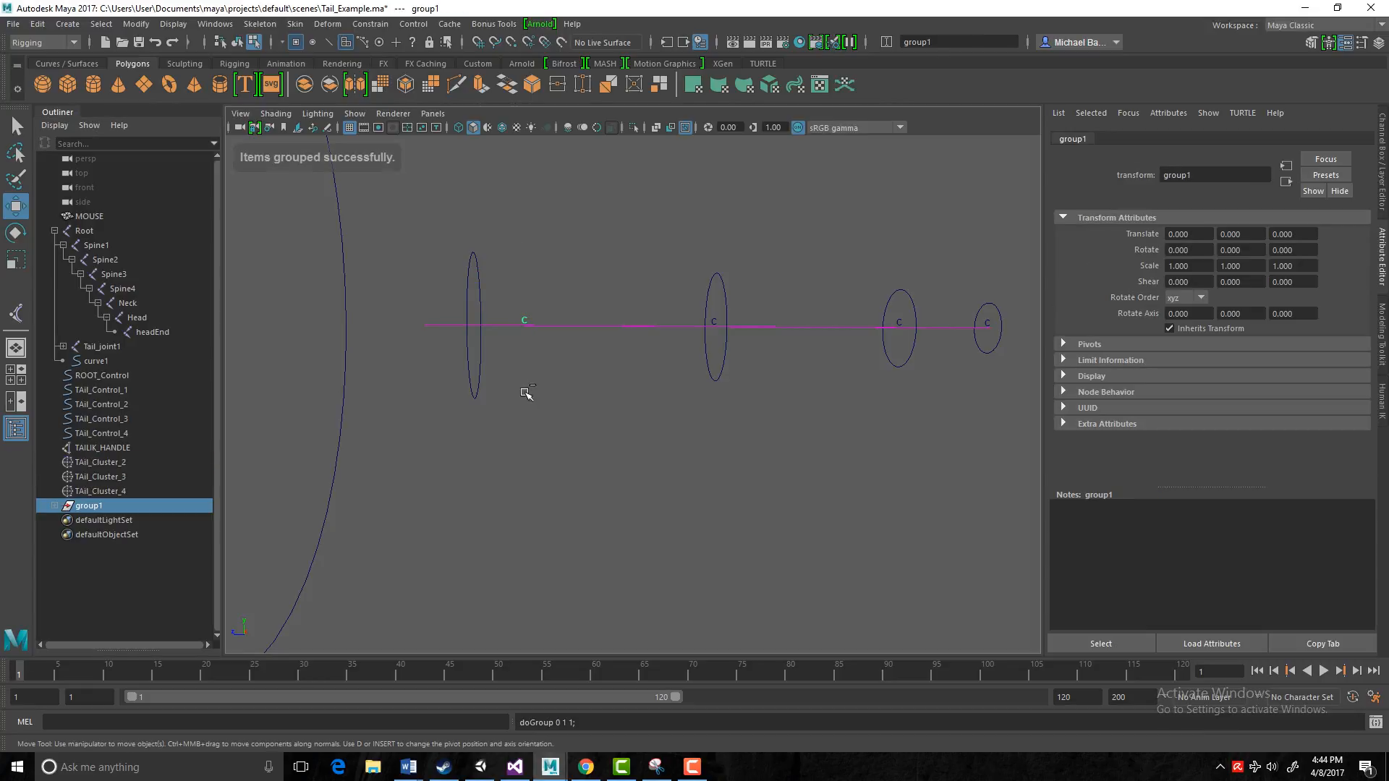
pyautogui.click(98, 461)
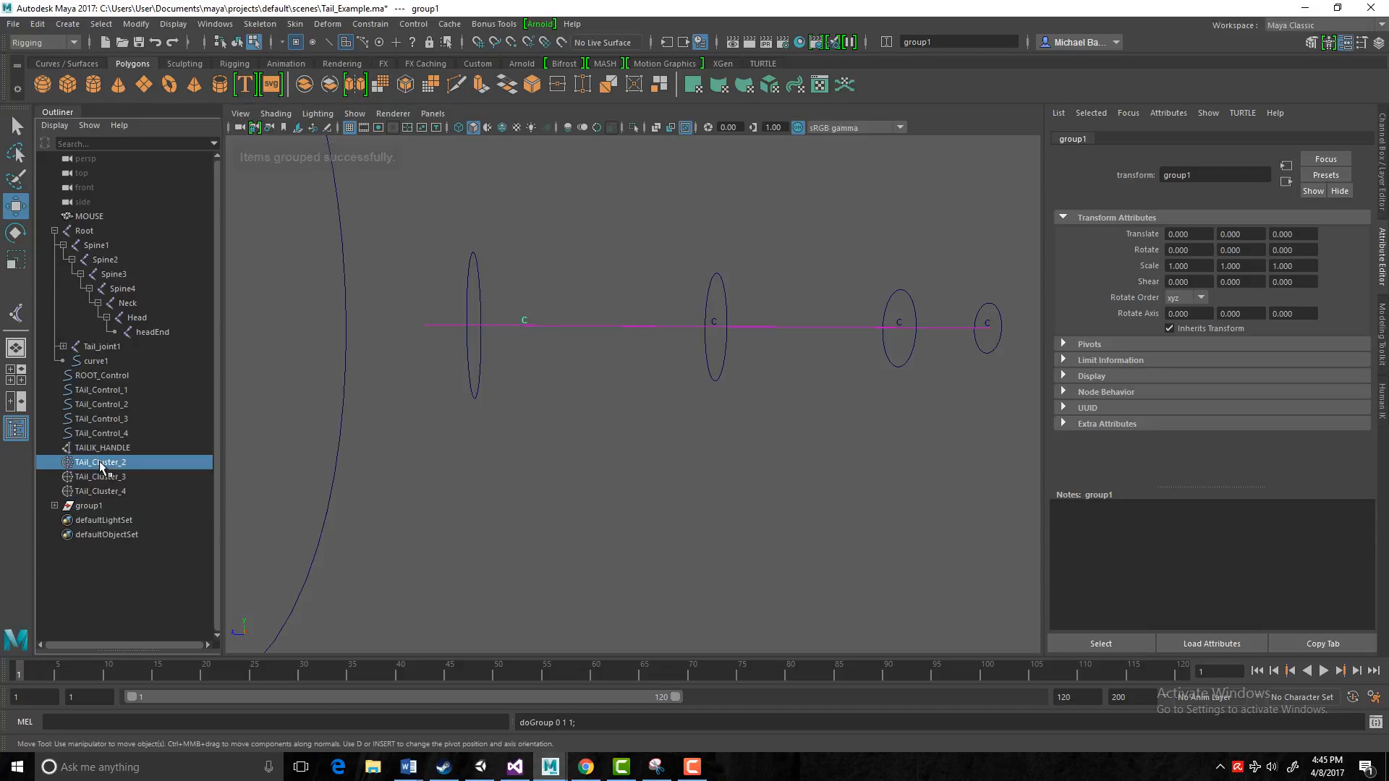
pyautogui.hotkey('ctrl', 'g')
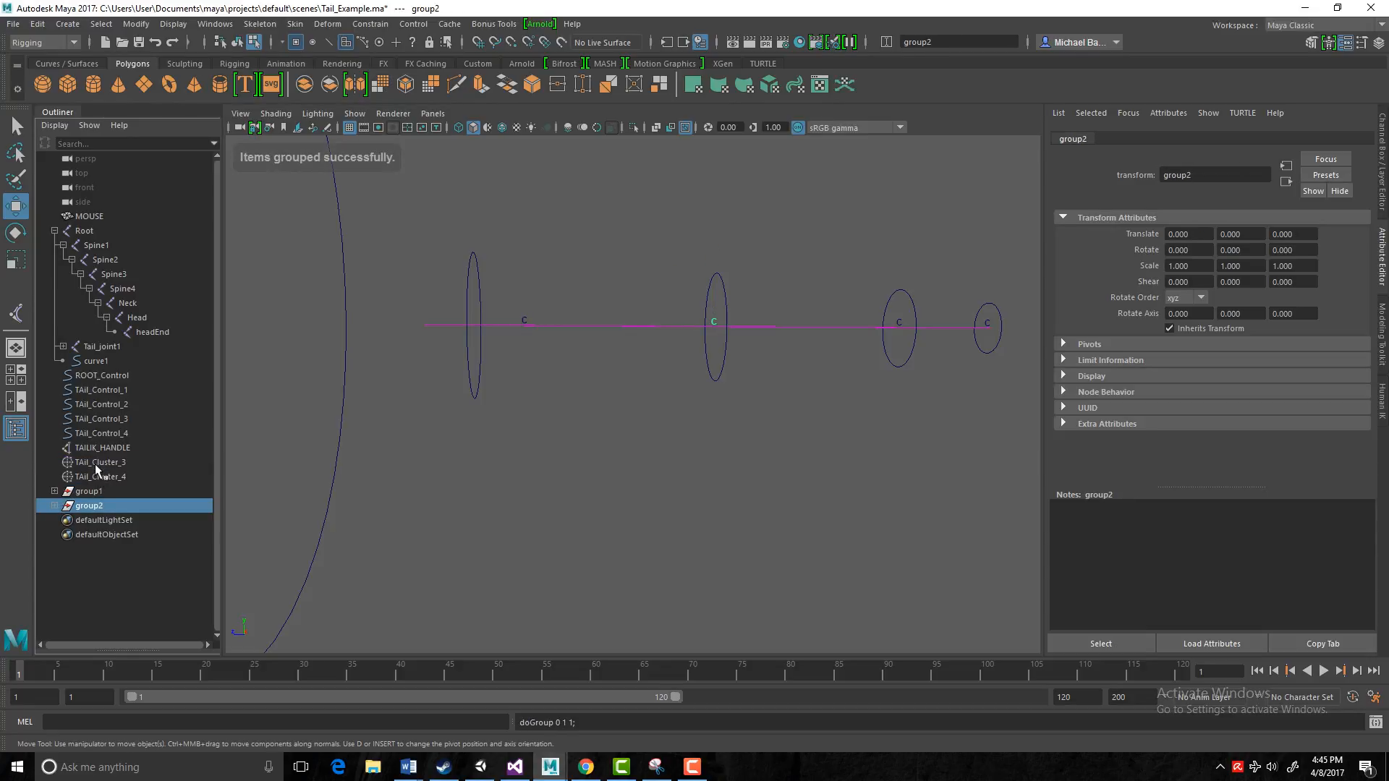
pyautogui.click(98, 464)
pyautogui.hotkey('ctrl', 'g')
pyautogui.click(98, 465)
pyautogui.hotkey('ctrl', 'g')
# Rename the first two cluster groups as TAil_Cluster_1Group and TAil_Cluster_2_Group.
pyautogui.doubleClick(100, 463)
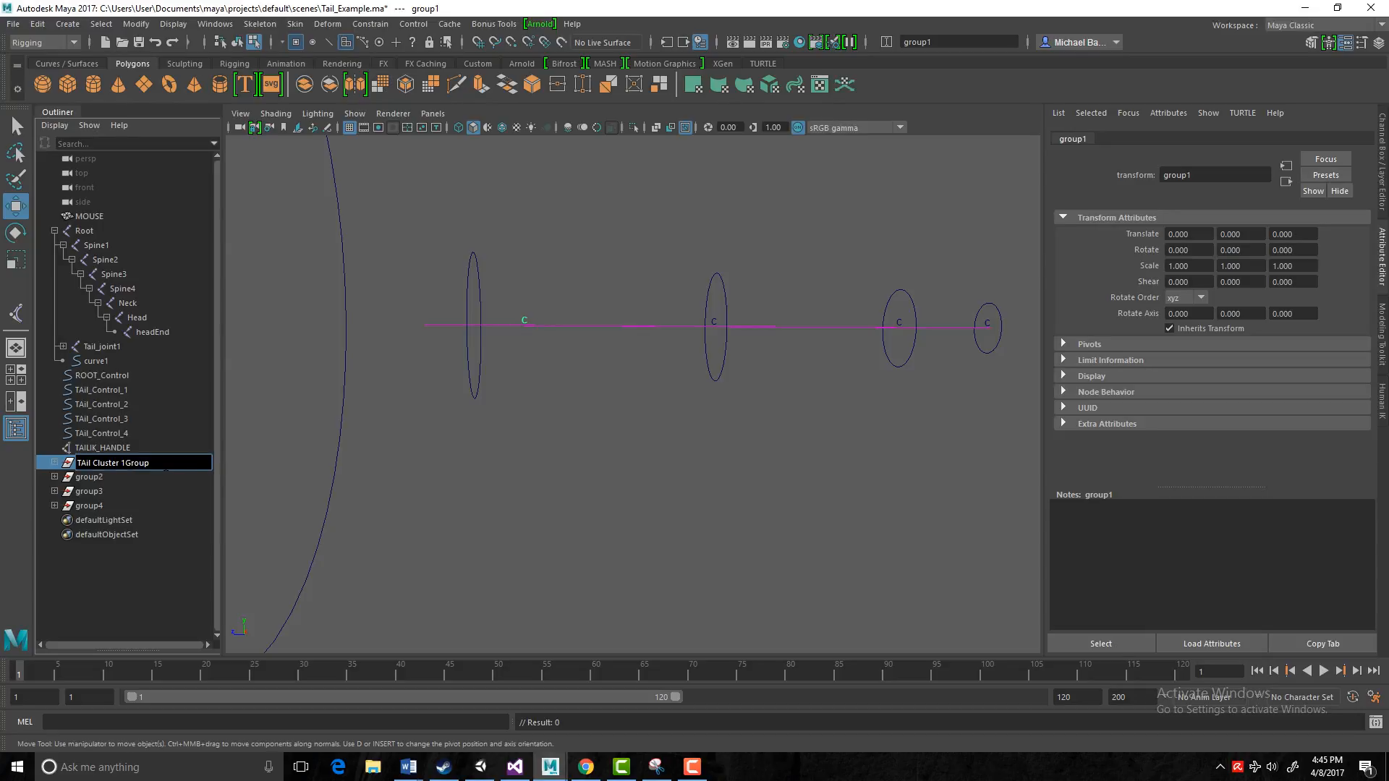
pyautogui.press('Return')
pyautogui.doubleClick(98, 478)
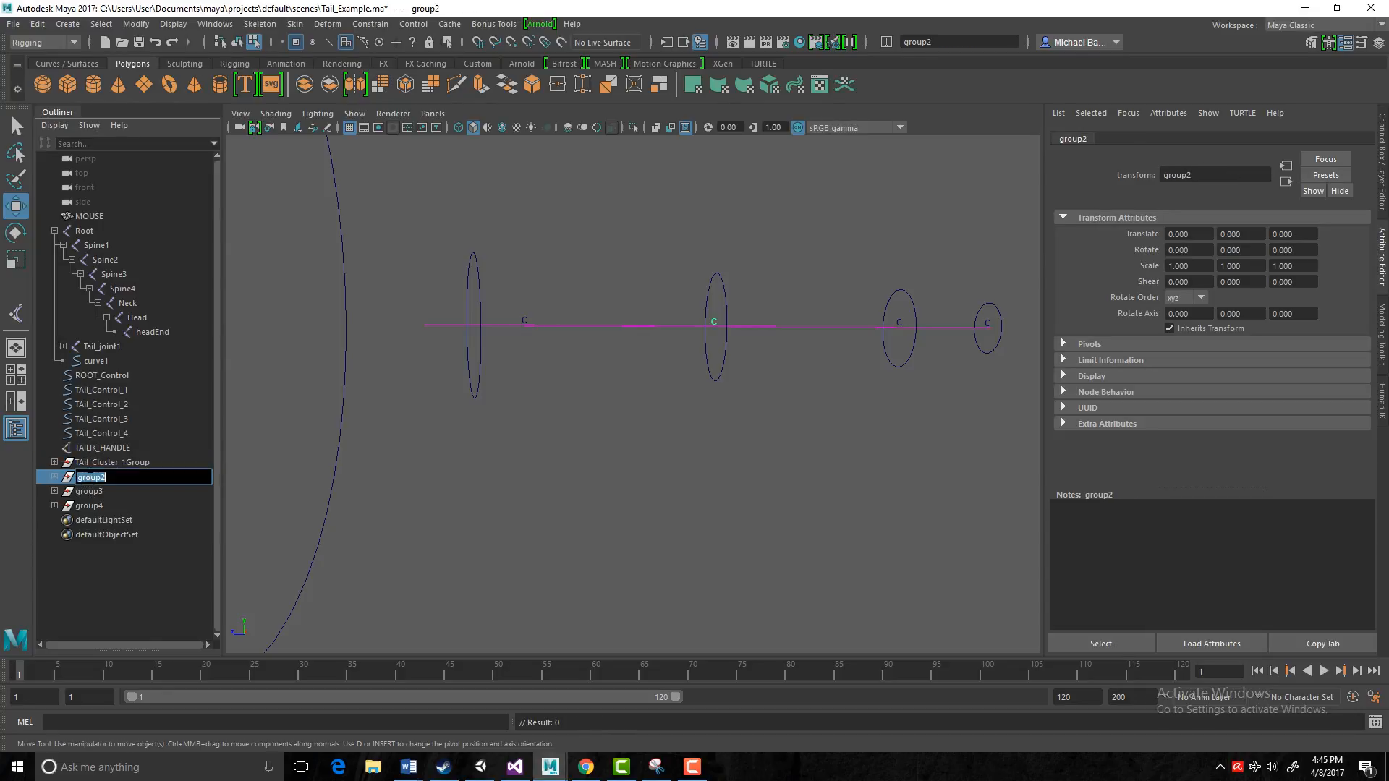
pyautogui.press('BackSpace')
pyautogui.write('TAil Cluster 2 Group')
pyautogui.press('Return')
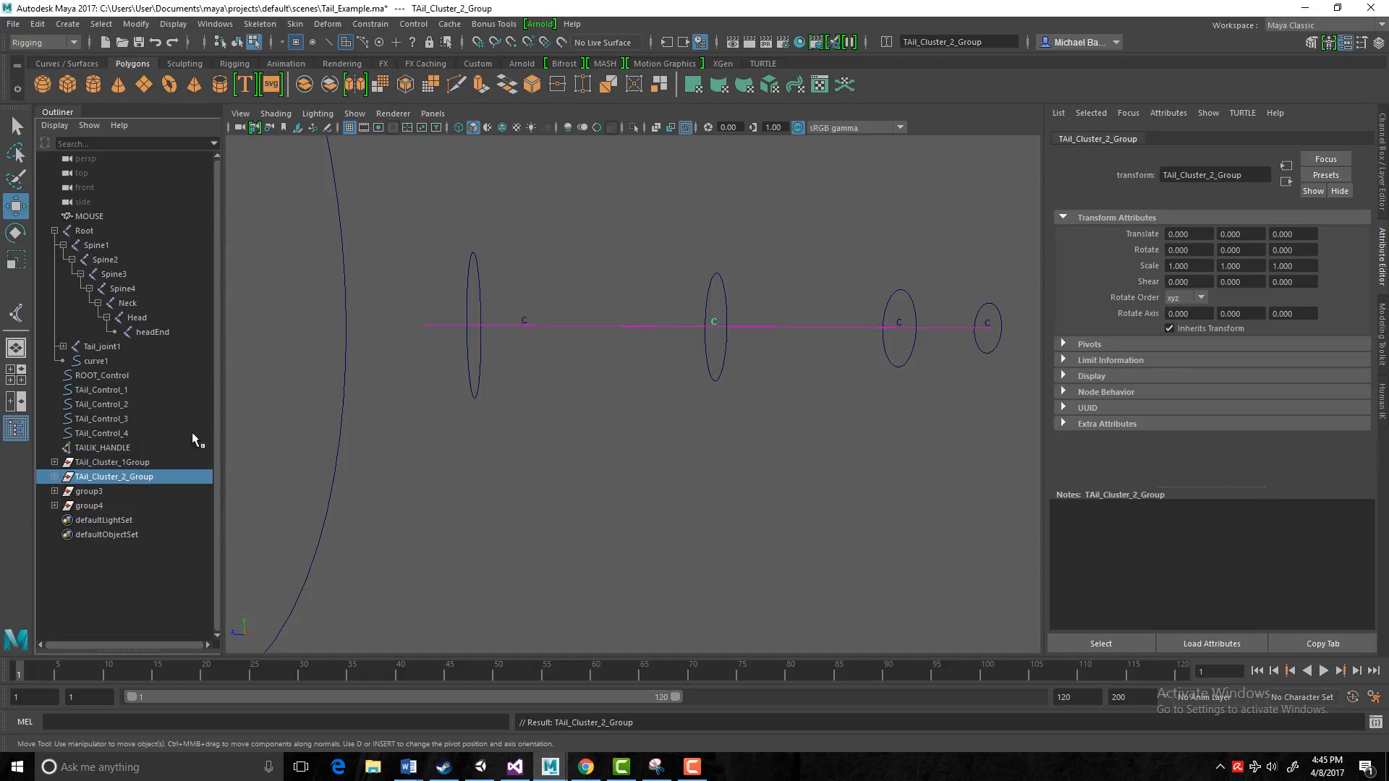
# Rename the remaining two cluster groups as TAil_Cluster_3_Group and TAil_Cluster_4_Group.
pyautogui.doubleClick(85, 492)
pyautogui.write('TAil Cluster 3 Gr')
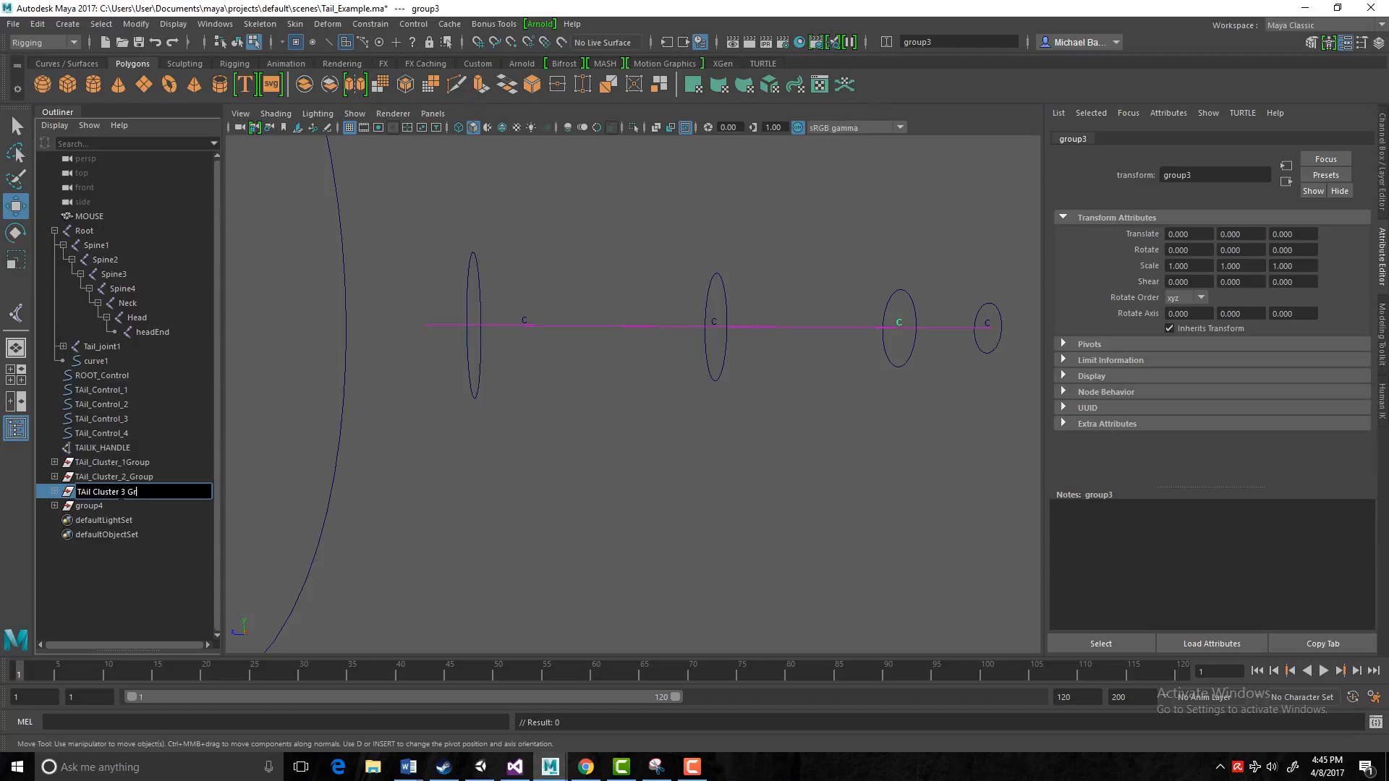
pyautogui.write('oup')
pyautogui.press('Return')
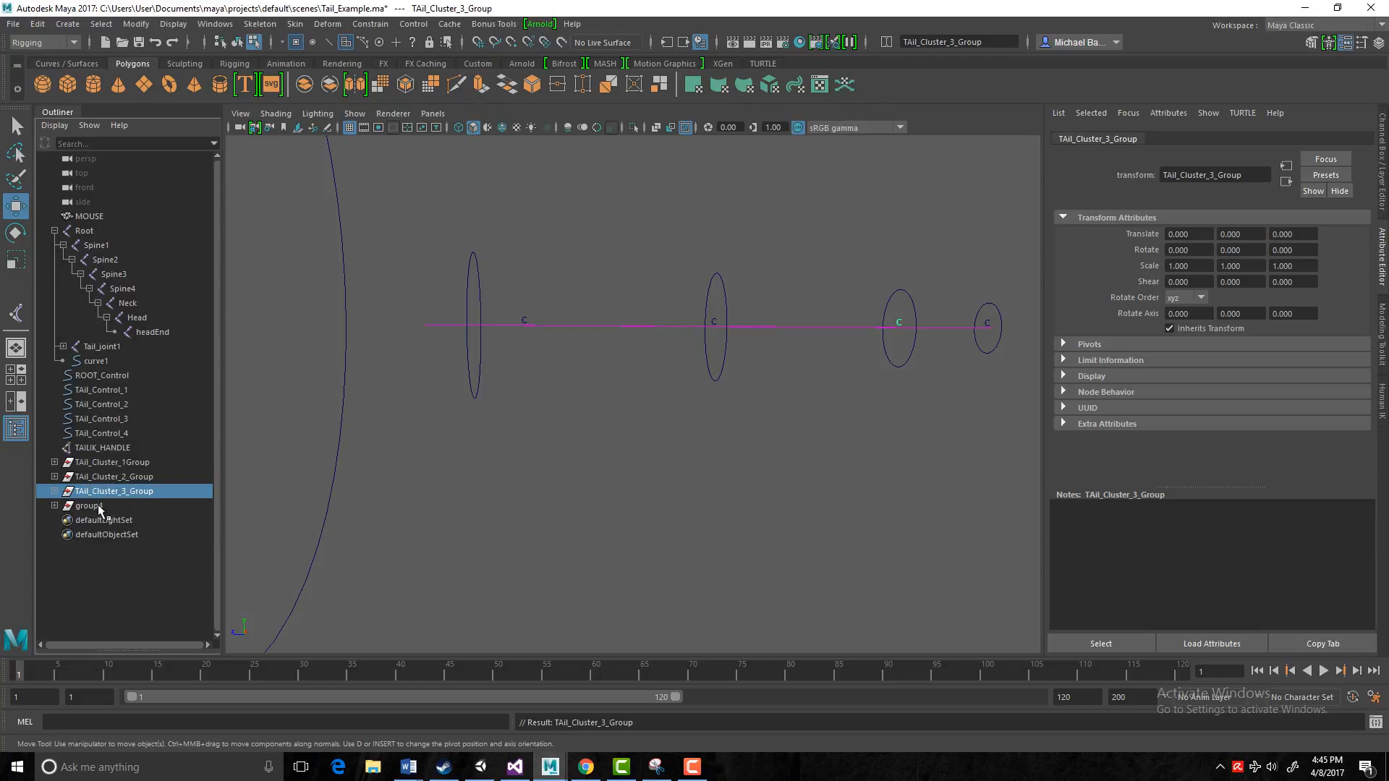
pyautogui.doubleClick(108, 506)
pyautogui.write('TAil Cluster 4 G')
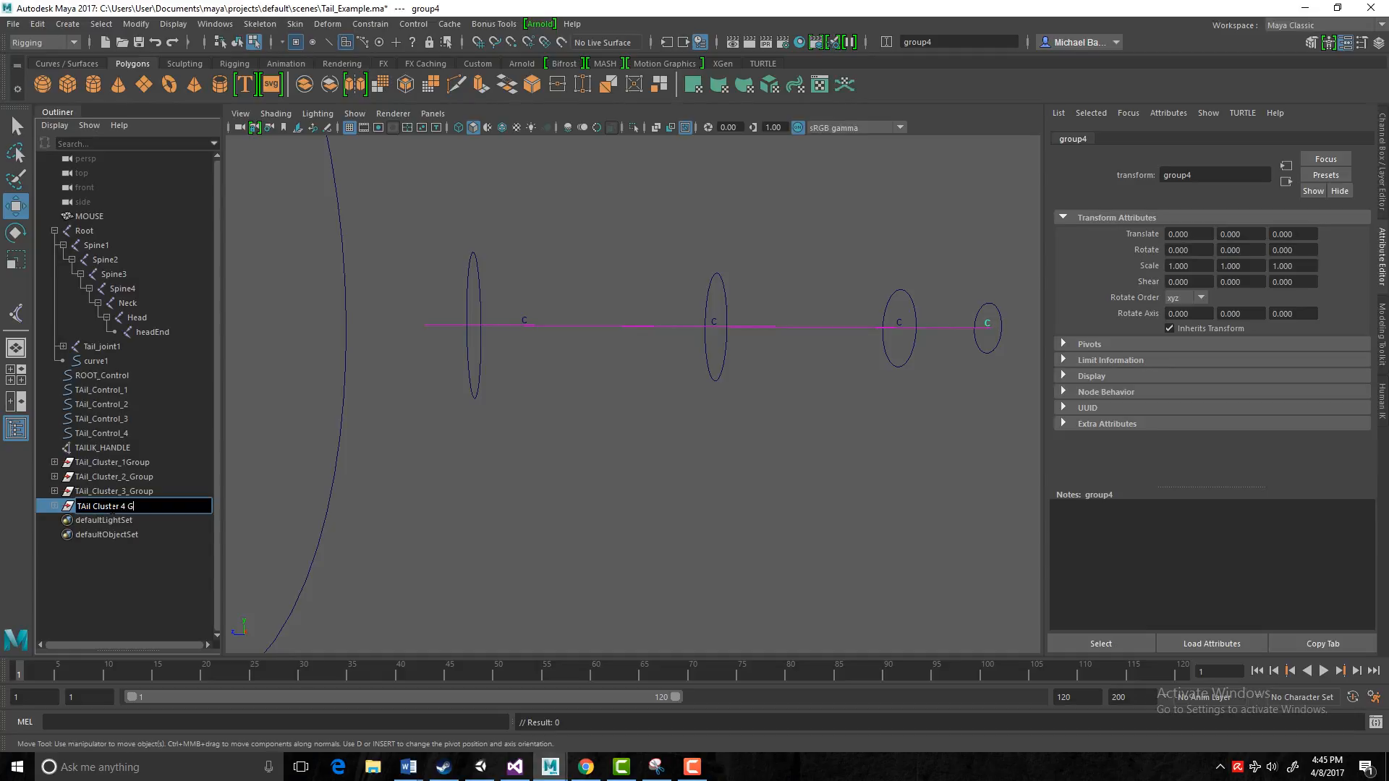
pyautogui.write('roup')
pyautogui.press('Return')
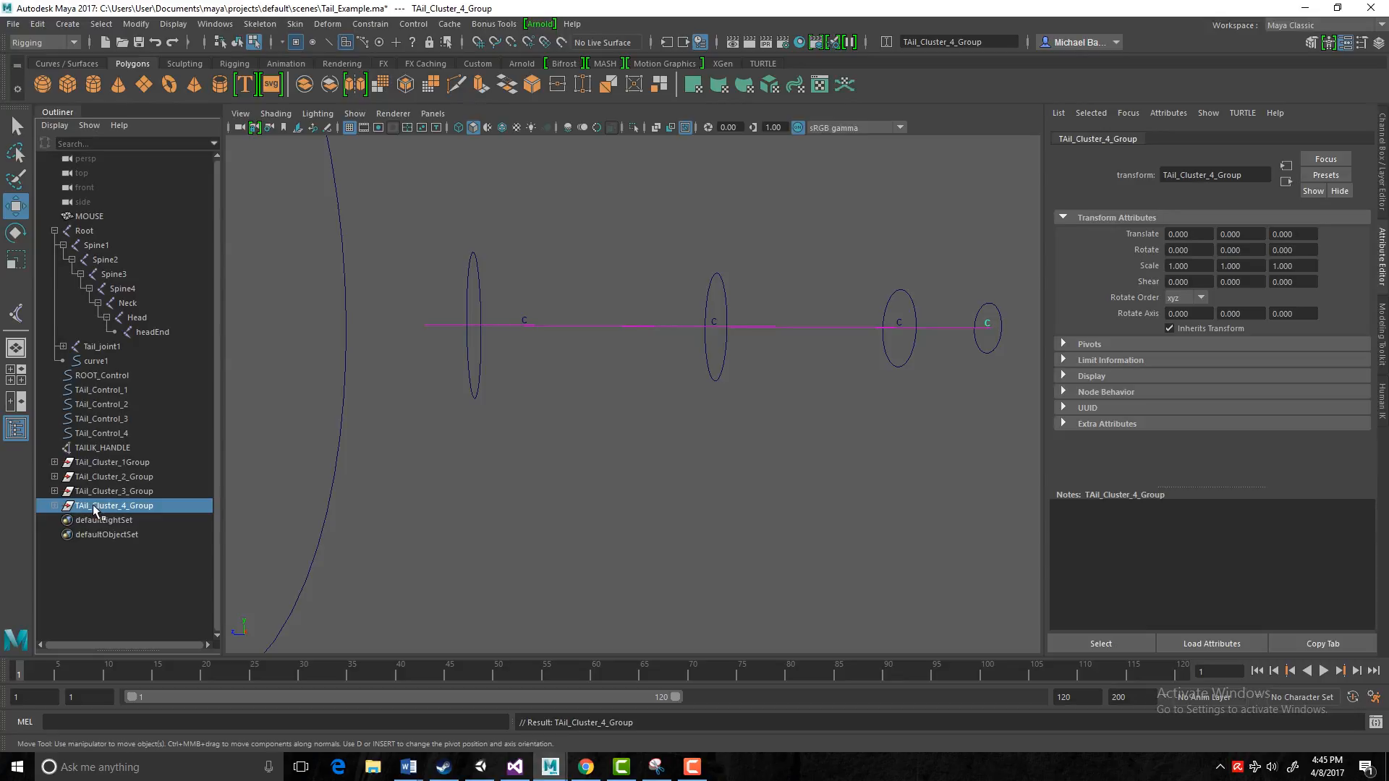
# Expand TAil_Cluster_1Group to expose the first tail cluster for selection.
pyautogui.keyDown('alt'); pyautogui.moveTo(508, 369); pyautogui.dragTo(590, 423, button='right'); pyautogui.keyUp('alt')
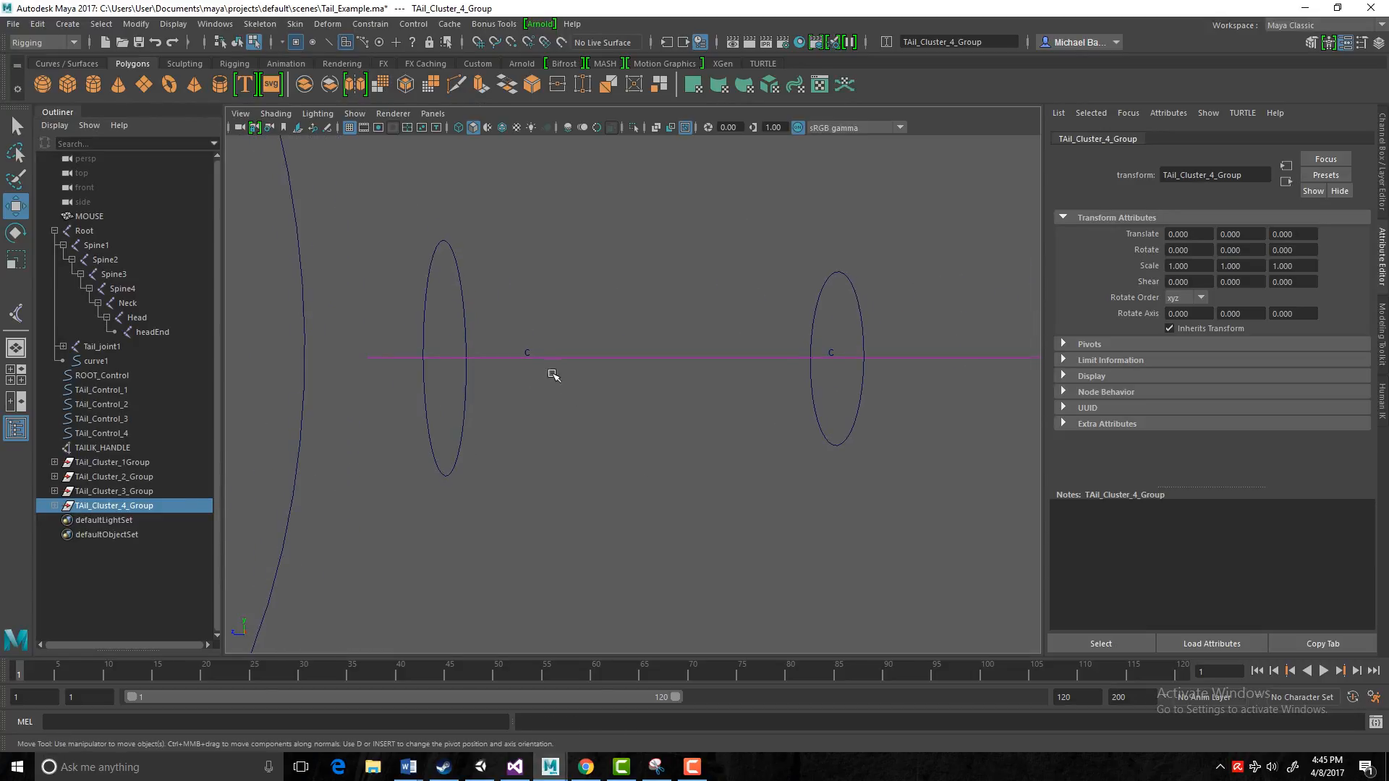
pyautogui.moveTo(515, 346); pyautogui.dragTo(536, 356)
pyautogui.click(54, 463)
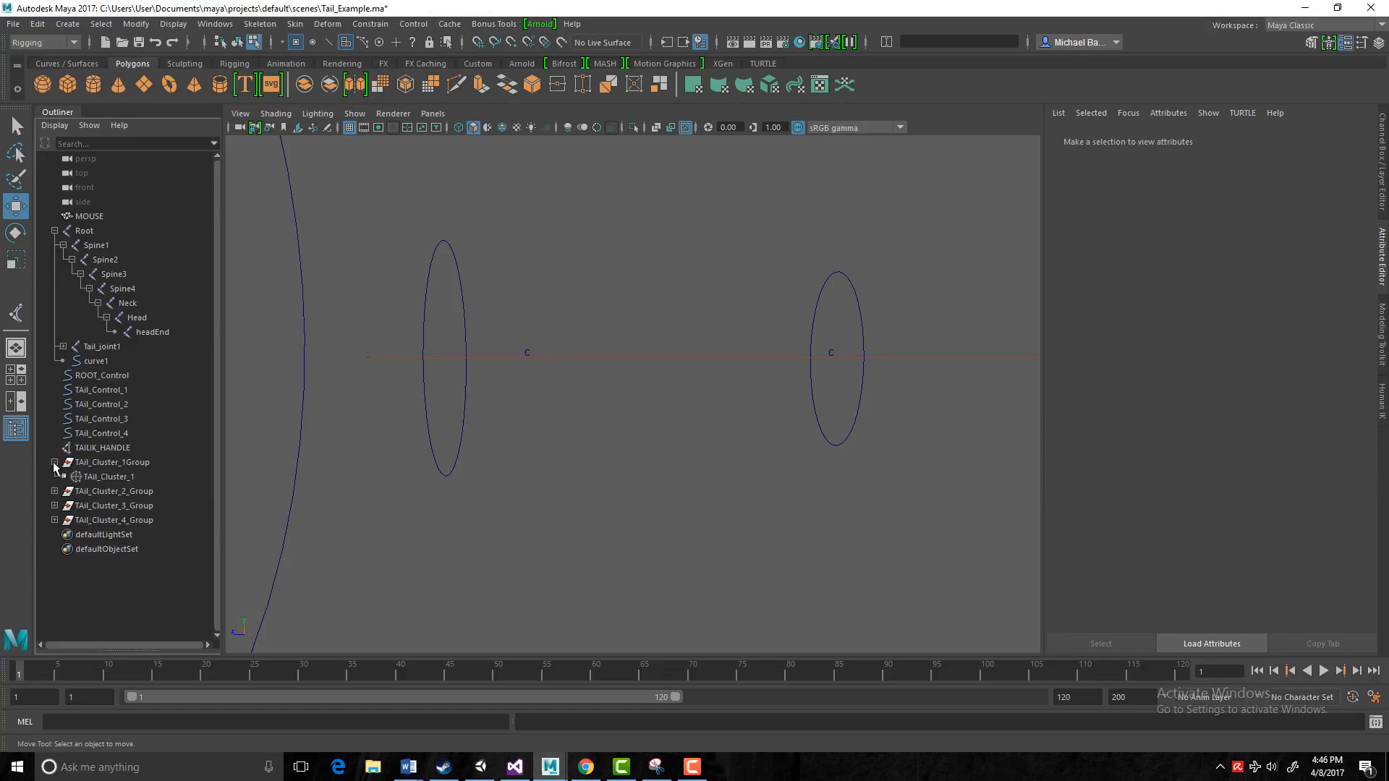
# Try moving the TAil_Control_1 curve up about 2.3 units in Y, and undo the move.
pyautogui.click(105, 477)
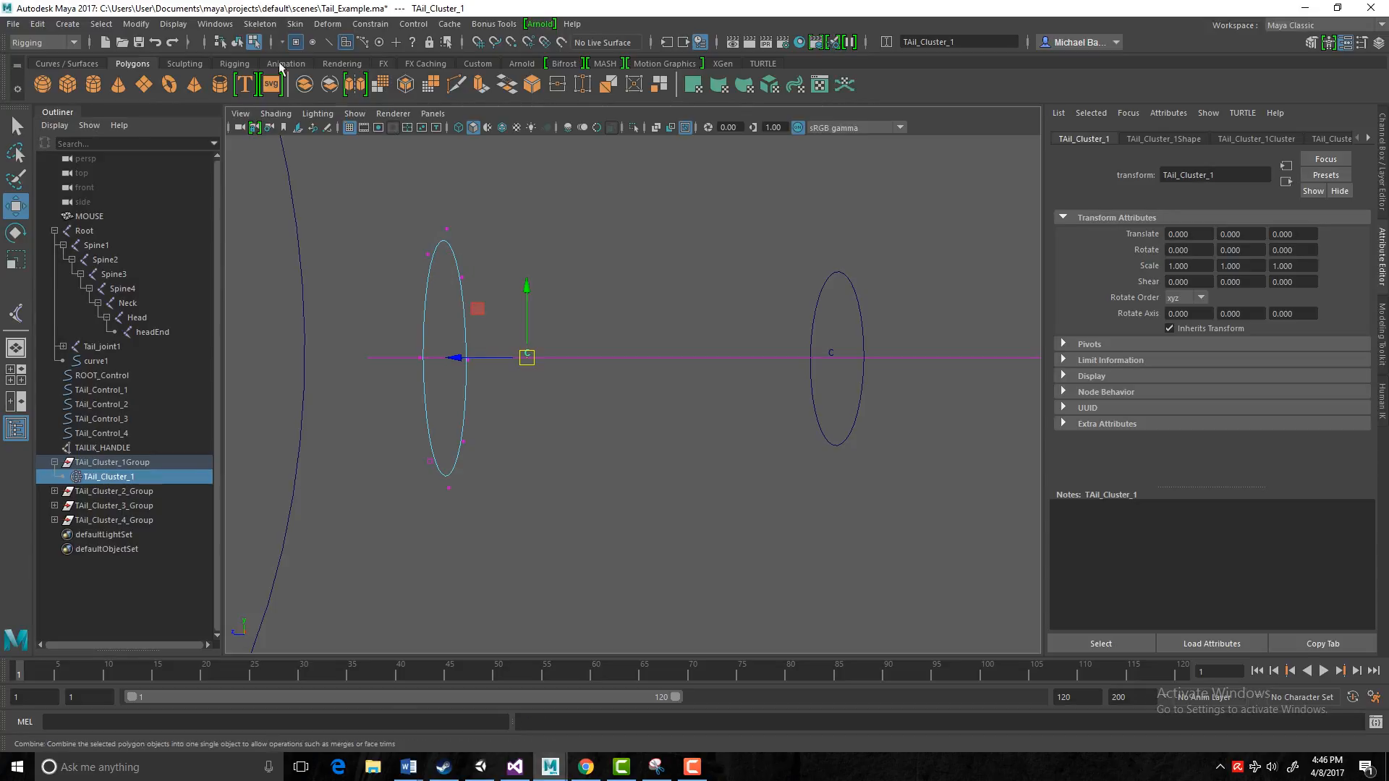
pyautogui.click(450, 277)
pyautogui.moveTo(449, 285)
pyautogui.mouseDown()
pyautogui.moveTo(463, 318)
pyautogui.moveTo(460, 271)
pyautogui.mouseUp()
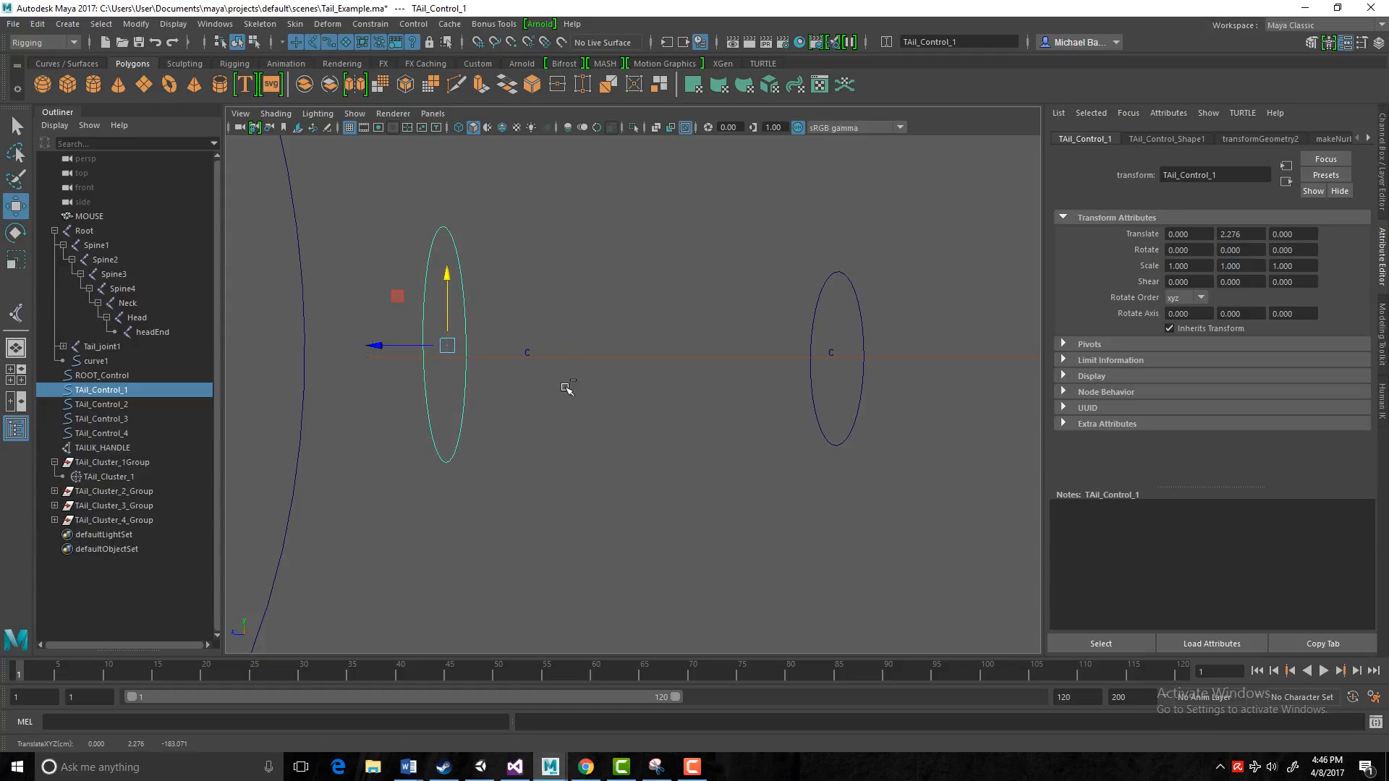
pyautogui.hotkey('ctrl', 'z')
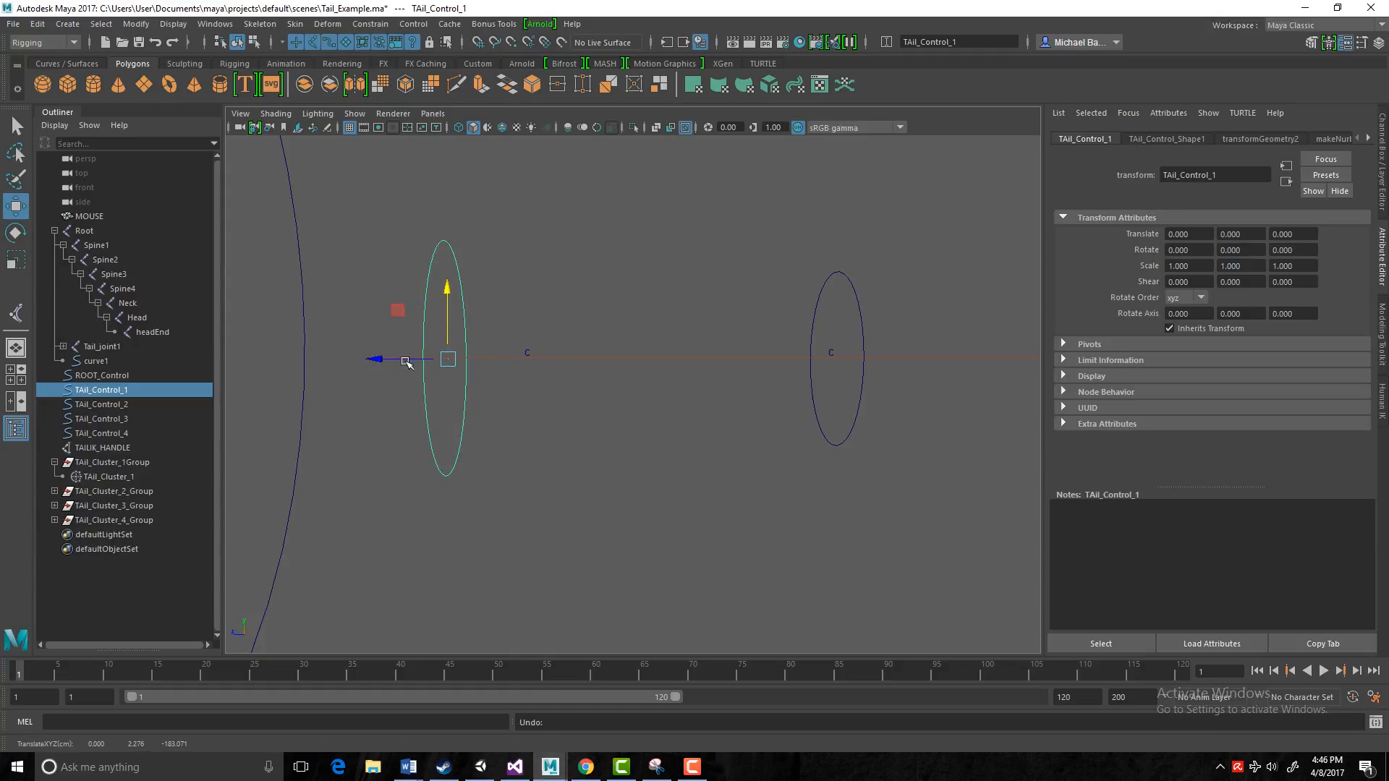
pyautogui.click(546, 255)
# Point constrain TAil_Cluster_1 to the TAil_Control_1 curve and clear the selection.
pyautogui.click(454, 276)
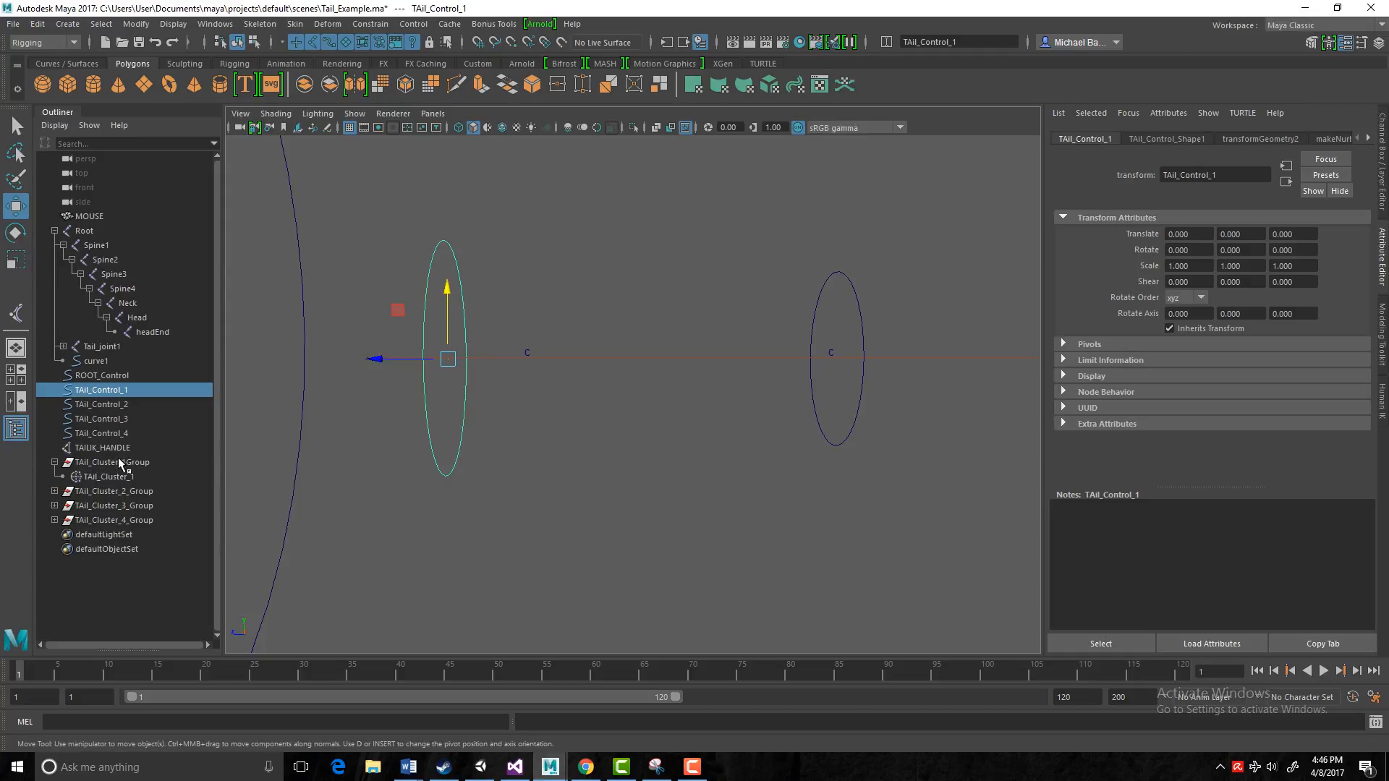
pyautogui.keyDown('ctrl'); pyautogui.click(109, 476); pyautogui.keyUp('ctrl')
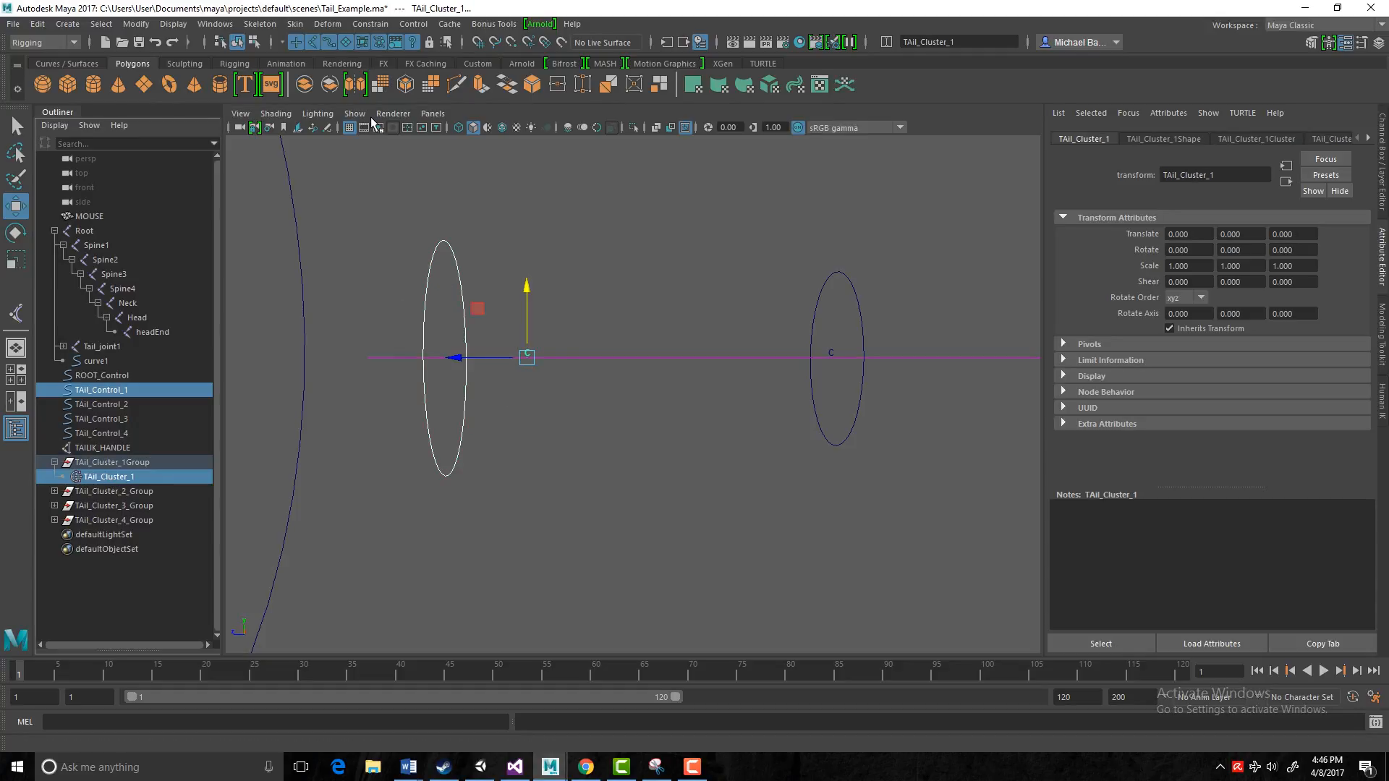
pyautogui.click(370, 24)
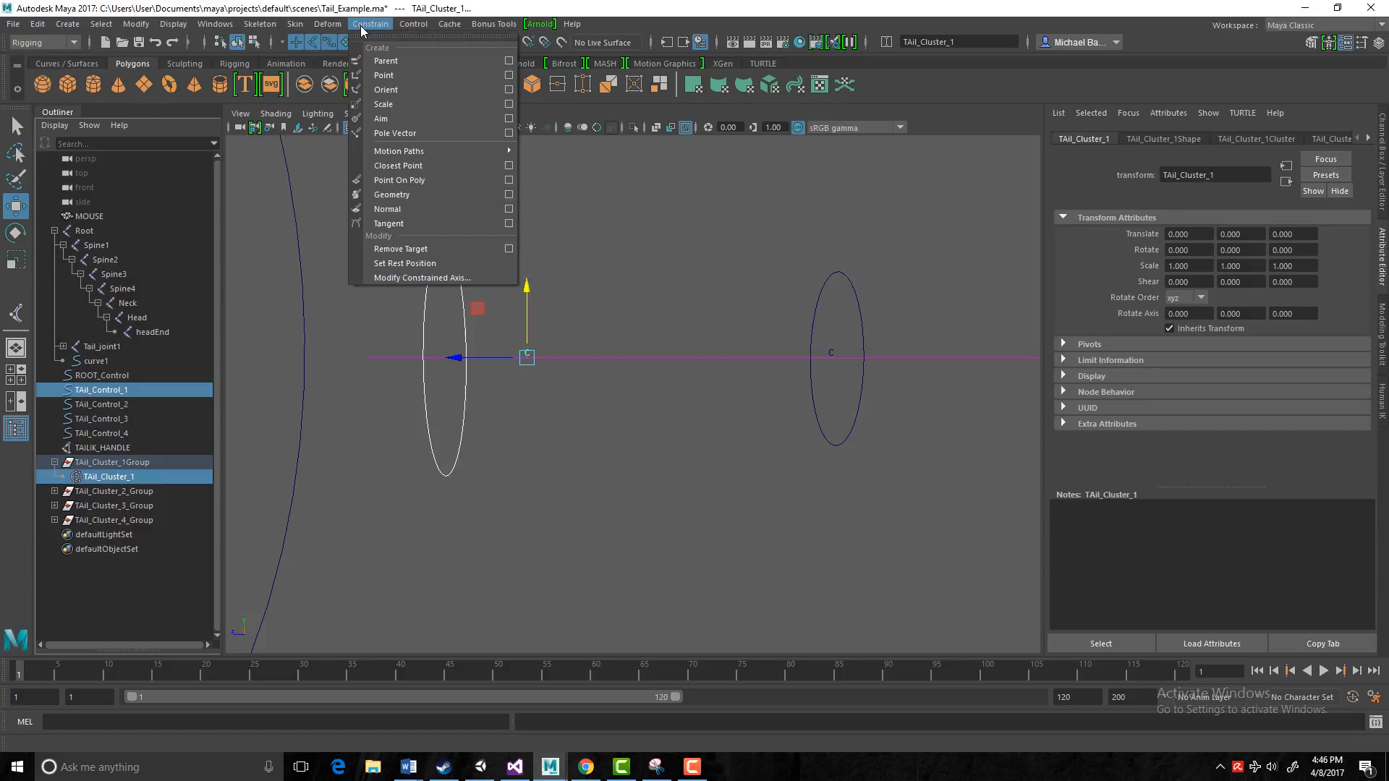
pyautogui.click(434, 75)
pyautogui.click(554, 474)
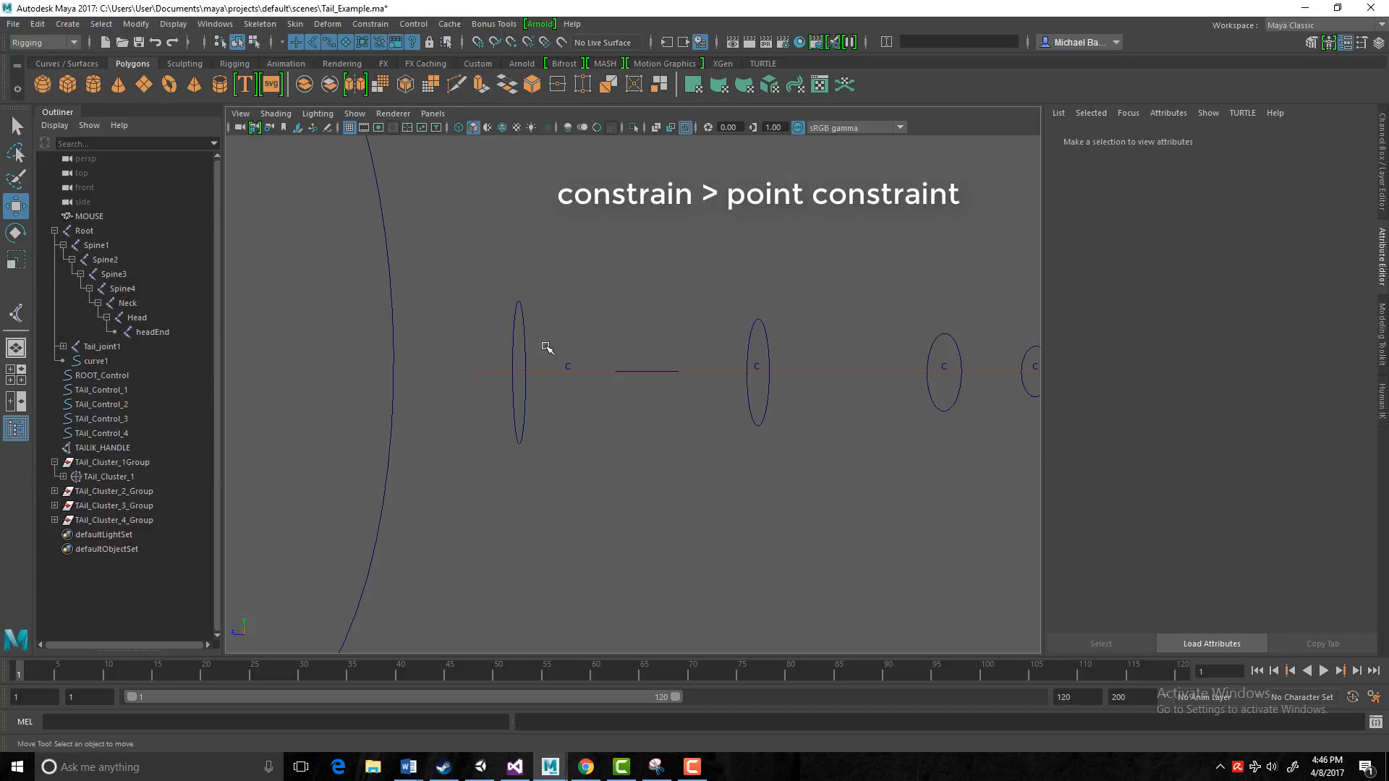
# Try moving the TAil_Control_1 curve up about 24.8 units in Y, and undo the move.
pyautogui.moveTo(499, 312); pyautogui.dragTo(540, 211)
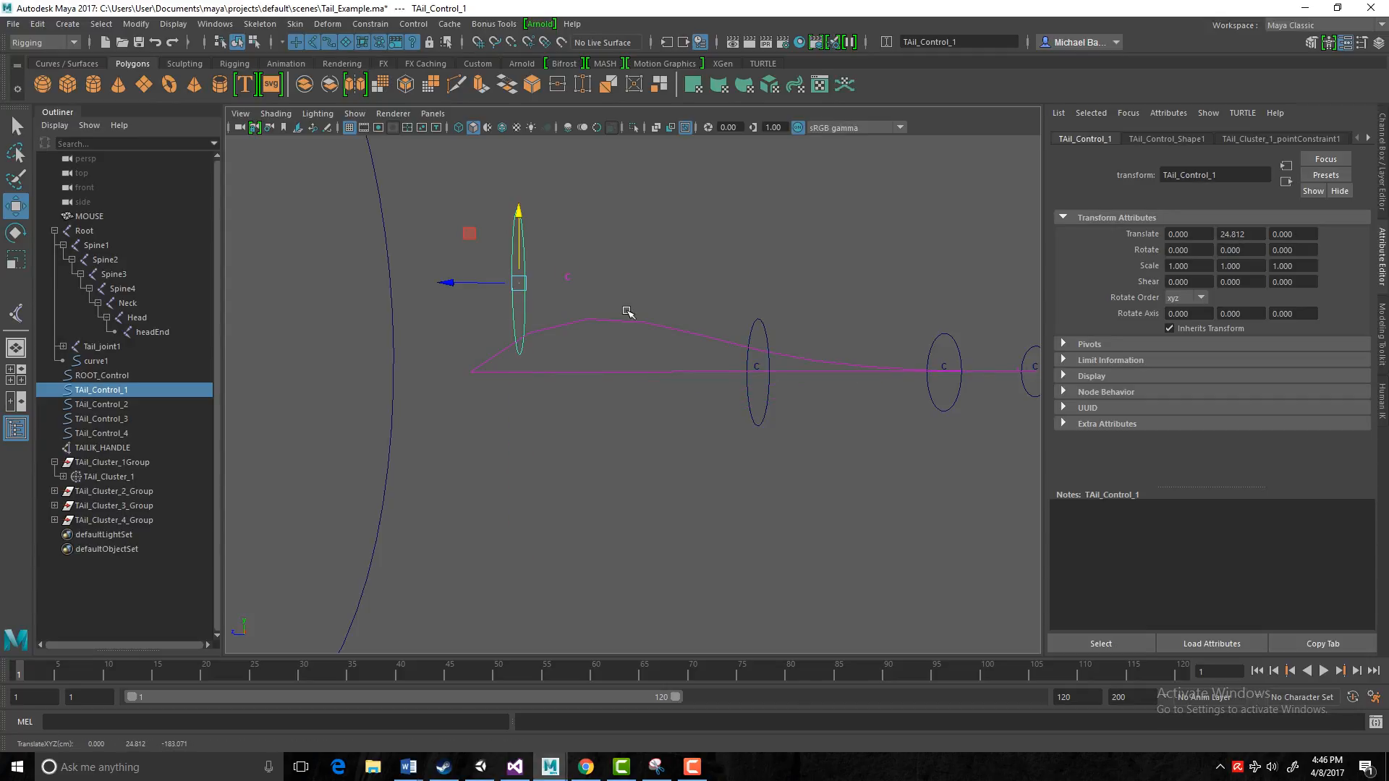
pyautogui.hotkey('ctrl', 'z')
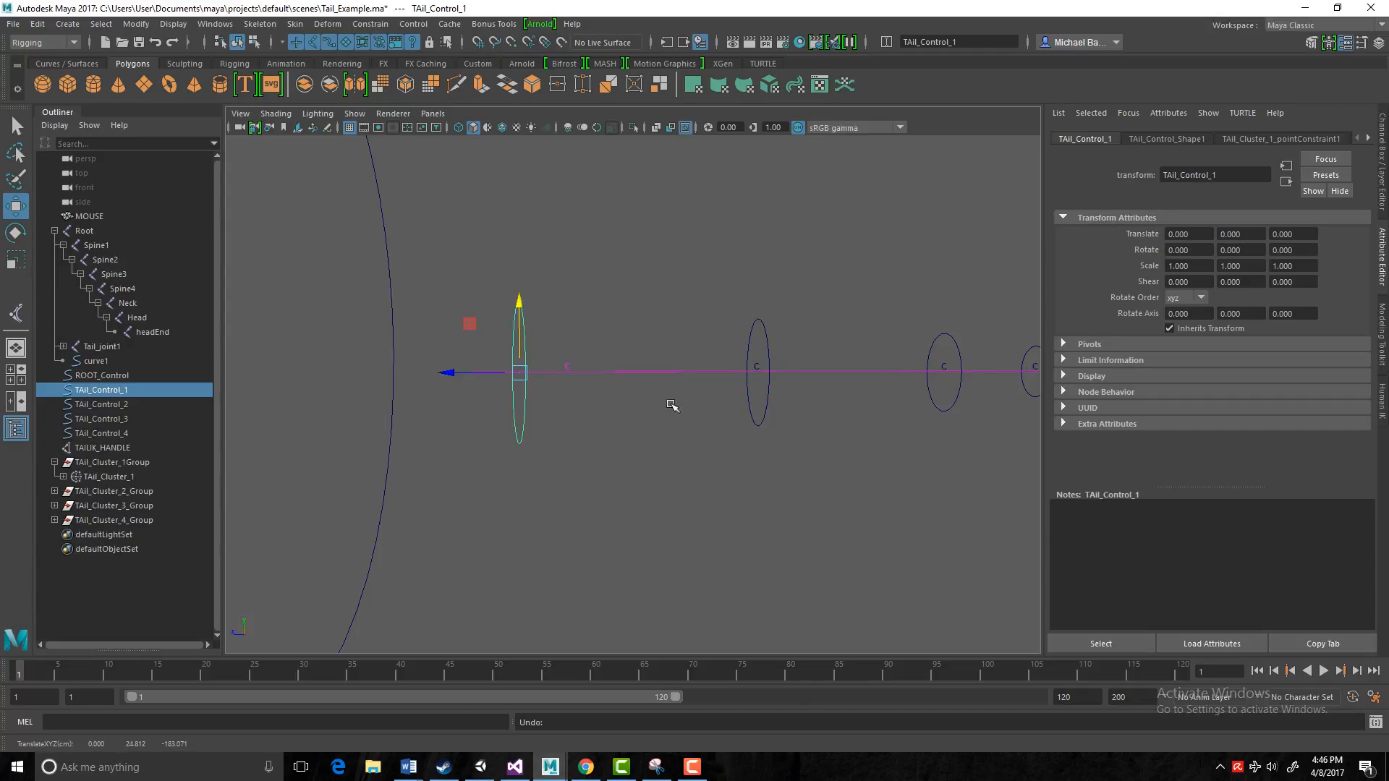
# Expand TAil_Cluster_2_Group and point constrain TAil_Cluster_2 to the TAil_Control_2 curve.
pyautogui.keyDown('alt'); pyautogui.moveTo(671, 405); pyautogui.dragTo(562, 388, button='middle'); pyautogui.keyUp('alt')
pyautogui.click(646, 323)
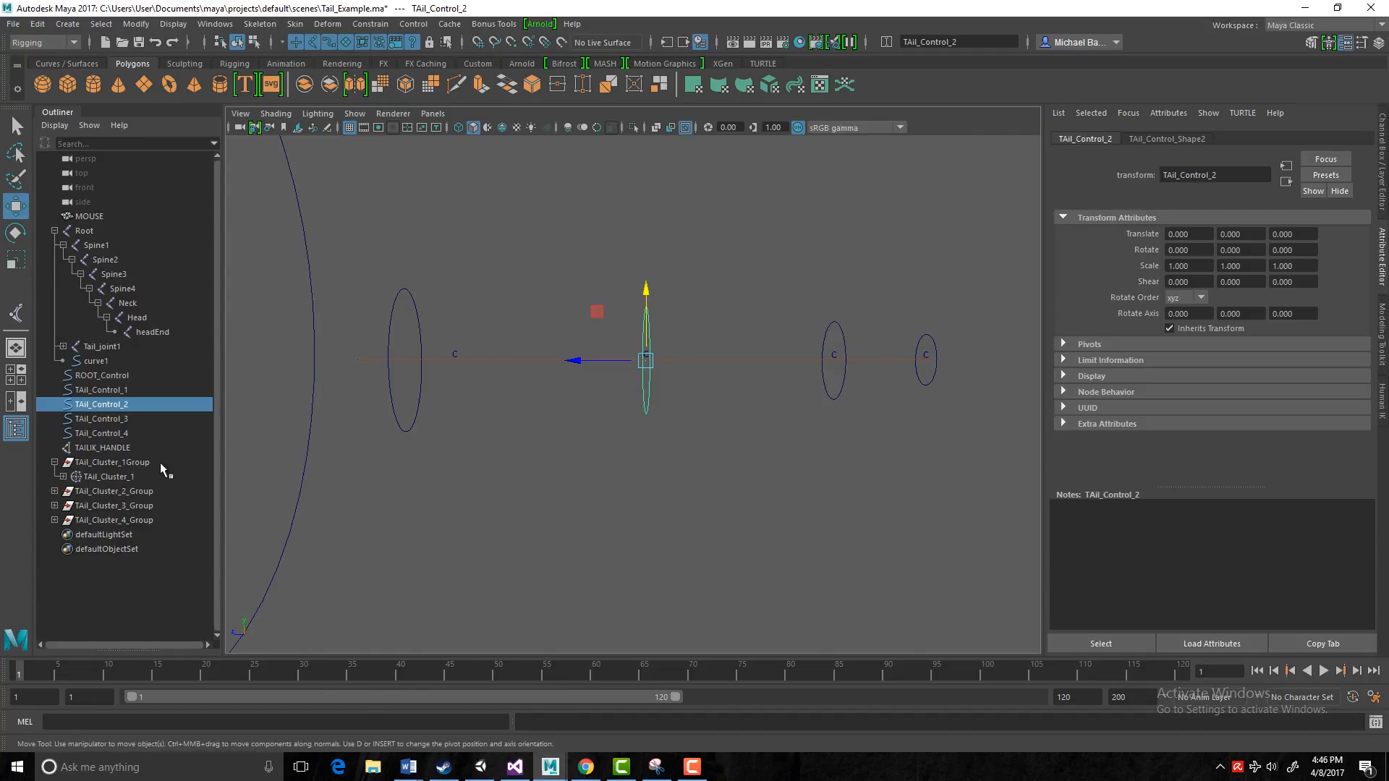
pyautogui.click(54, 492)
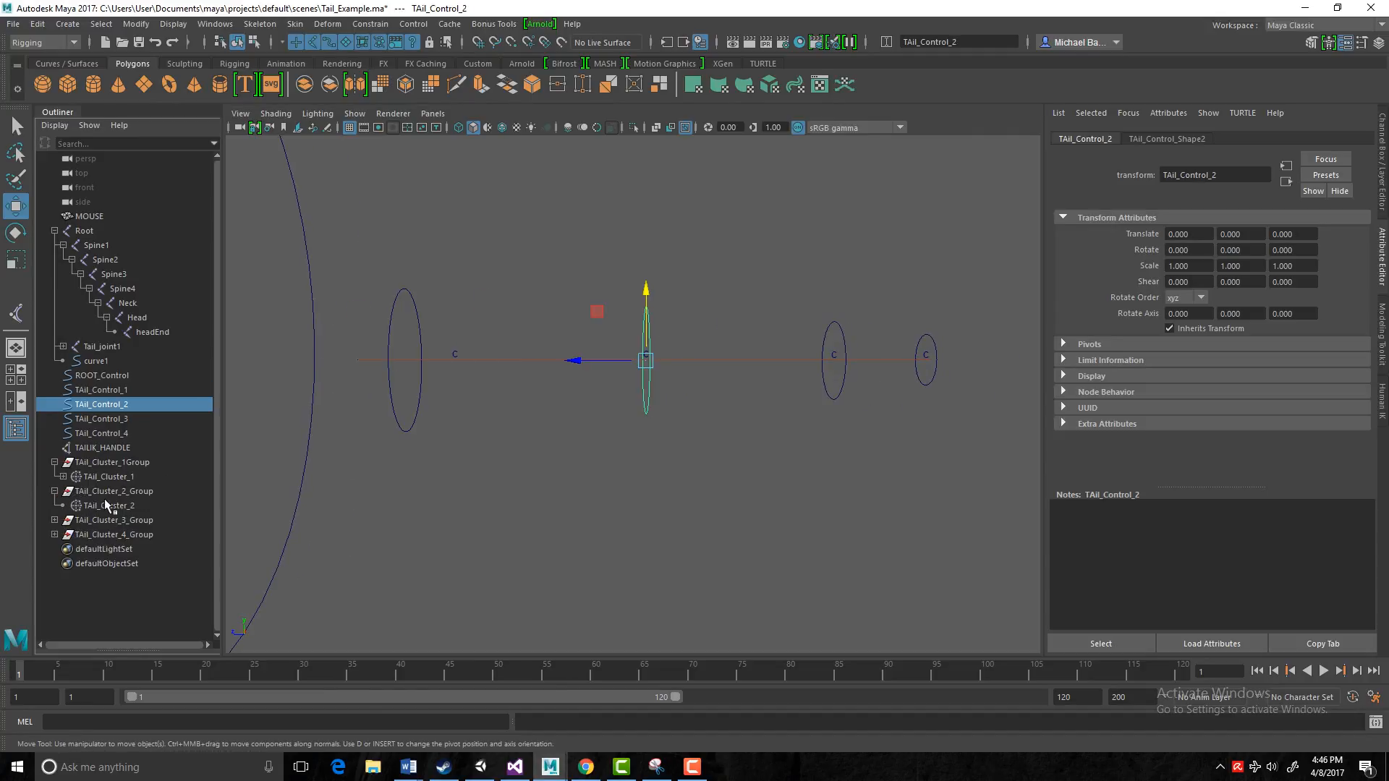
pyautogui.keyDown('ctrl'); pyautogui.click(107, 505); pyautogui.keyUp('ctrl')
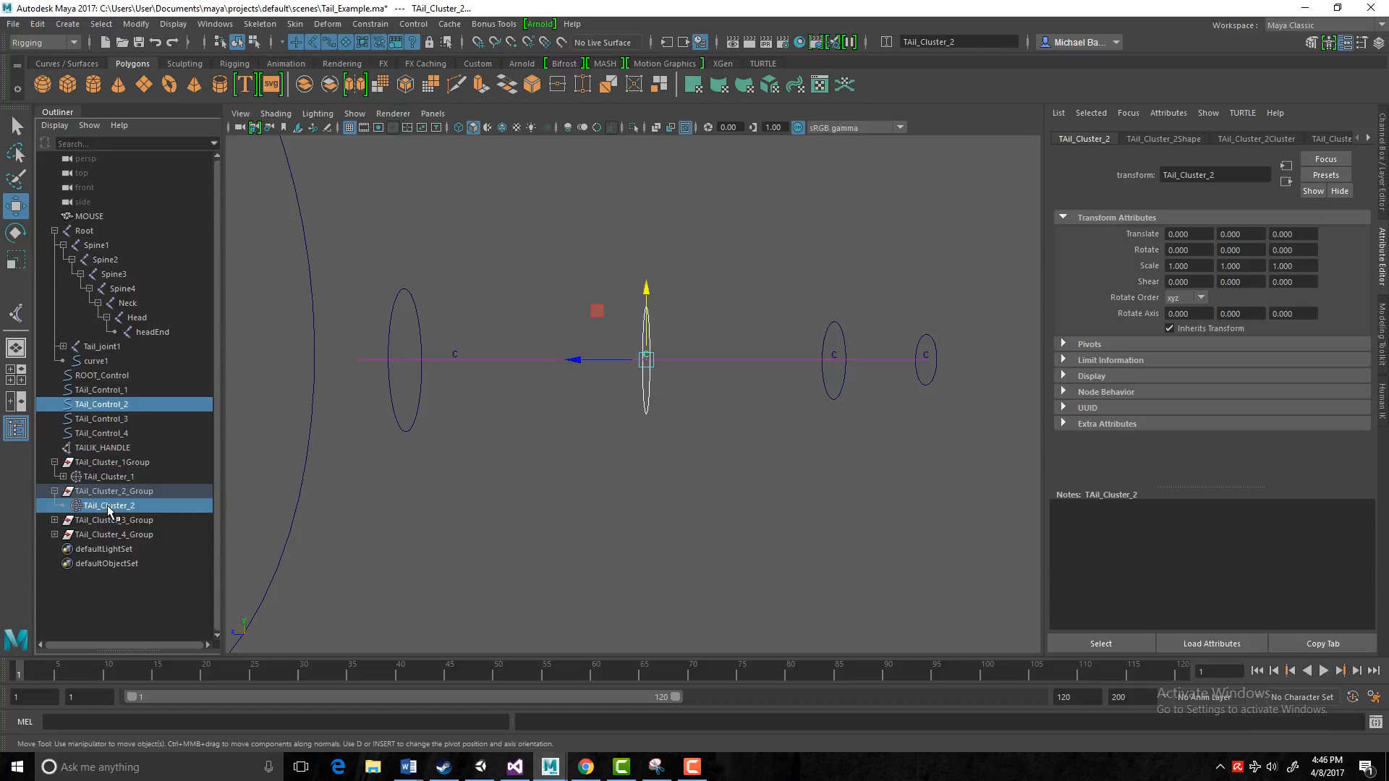
pyautogui.press('g')
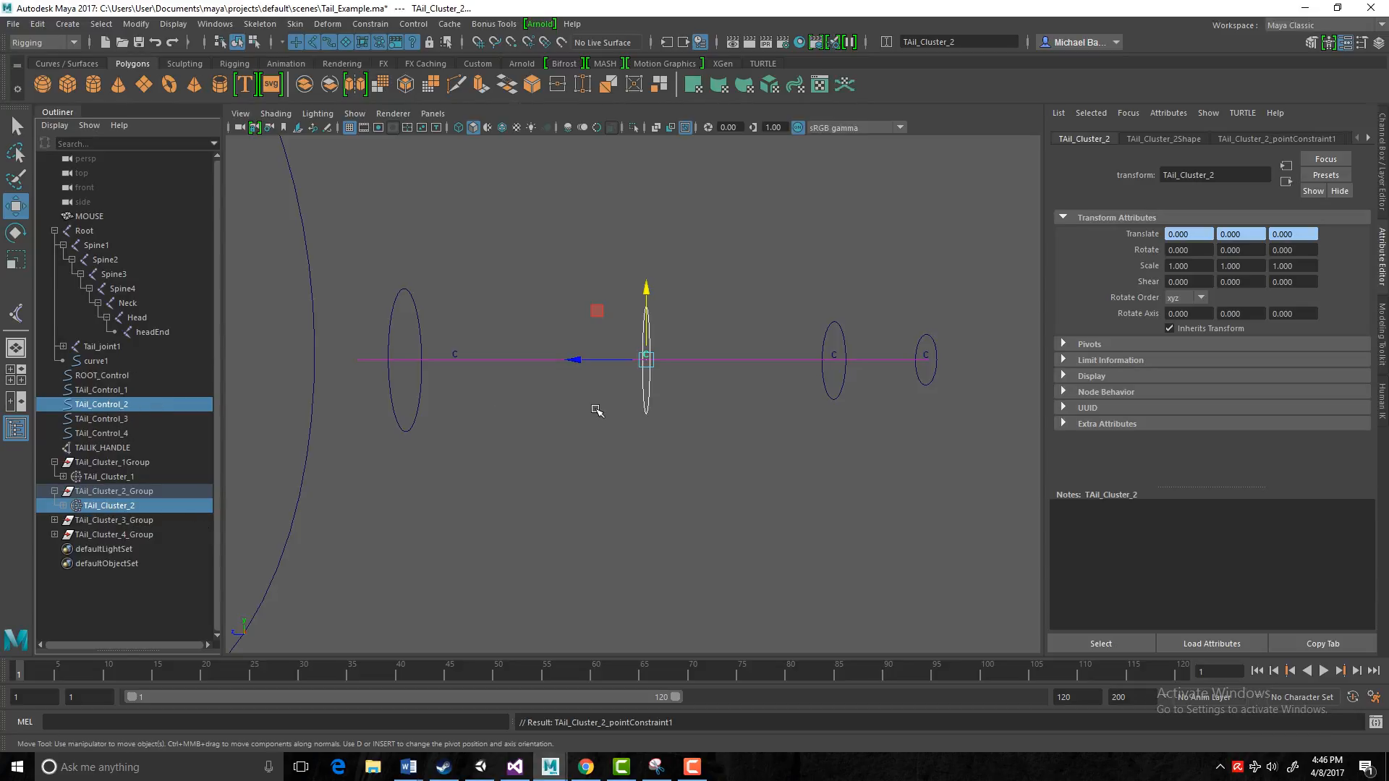
# Expand TAil_Cluster_3_Group and point constrain TAil_Cluster_3 to the TAil_Control_3 curve.
pyautogui.click(880, 351)
pyautogui.click(843, 338)
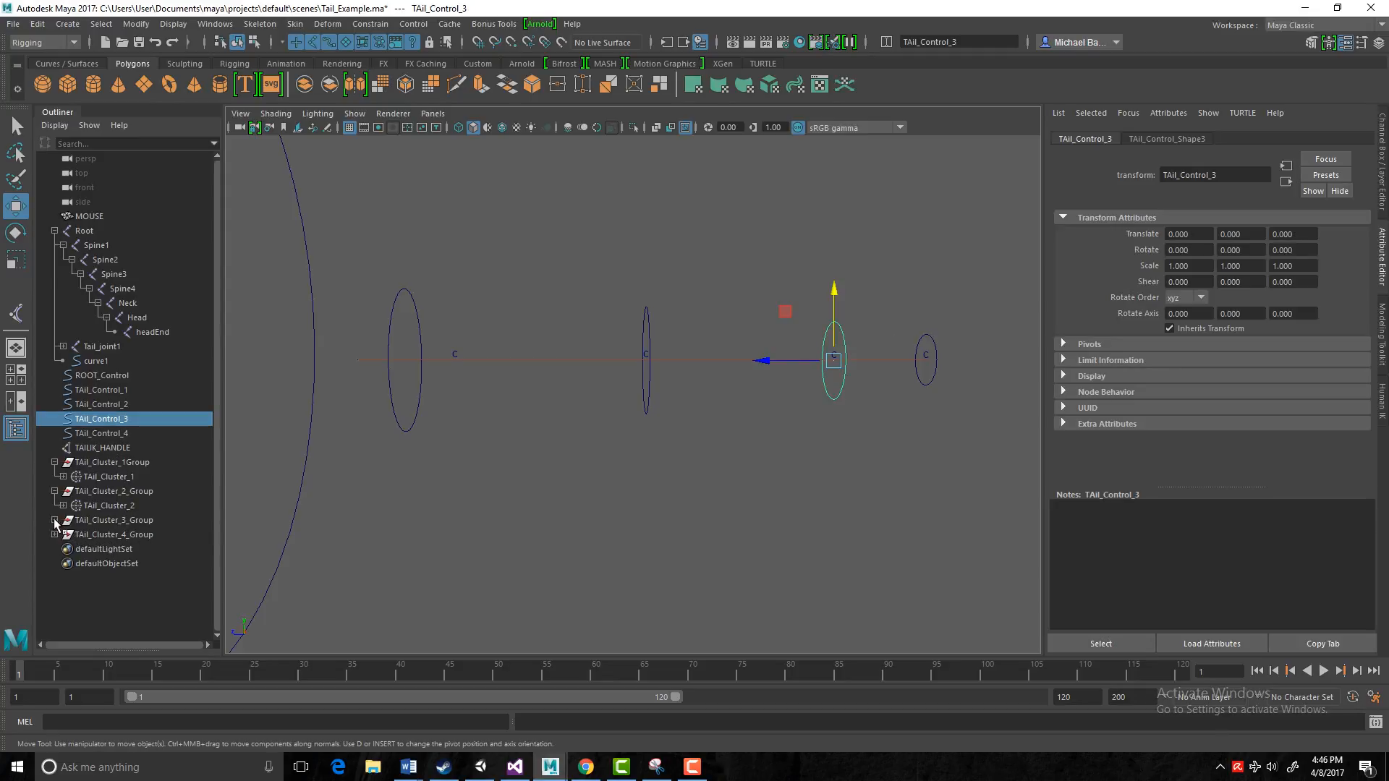
pyautogui.click(55, 520)
pyautogui.keyDown('ctrl'); pyautogui.click(106, 534); pyautogui.keyUp('ctrl')
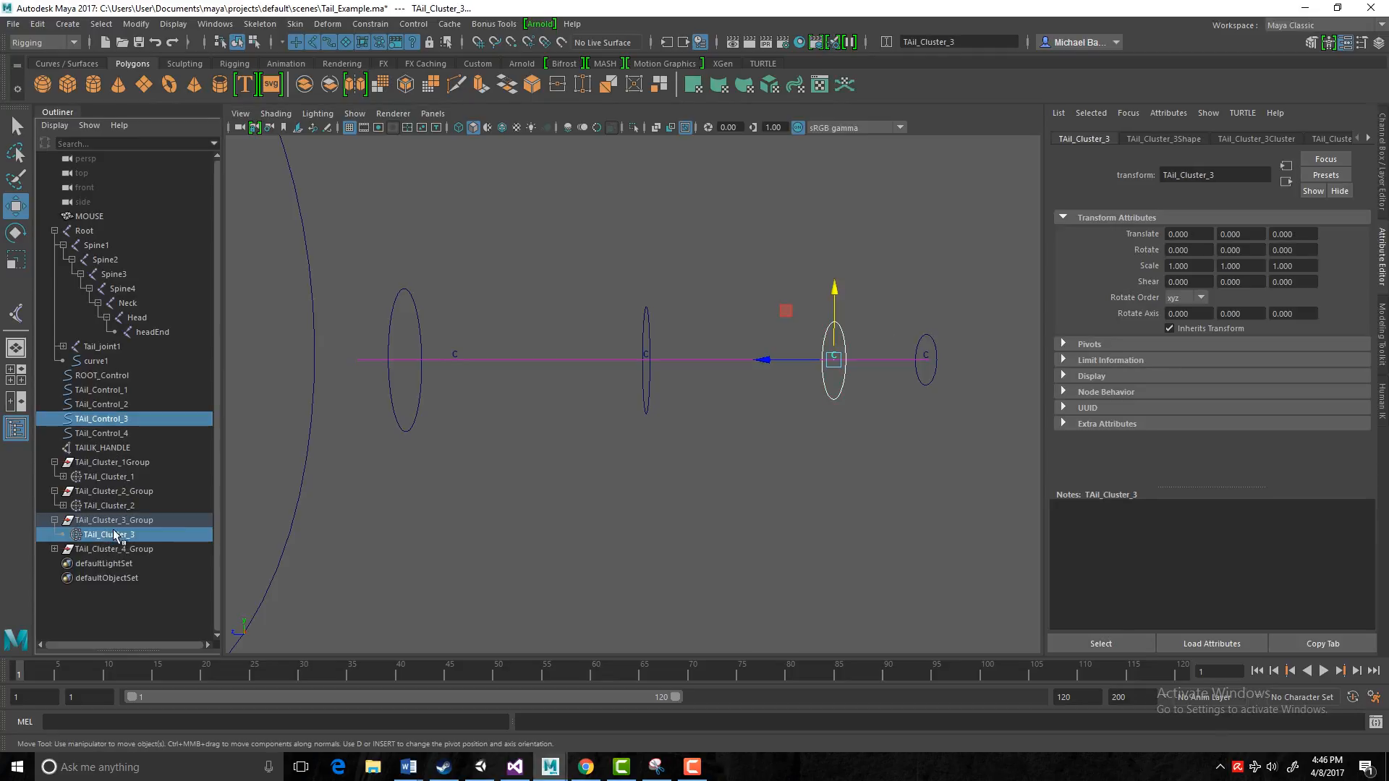
pyautogui.press('g')
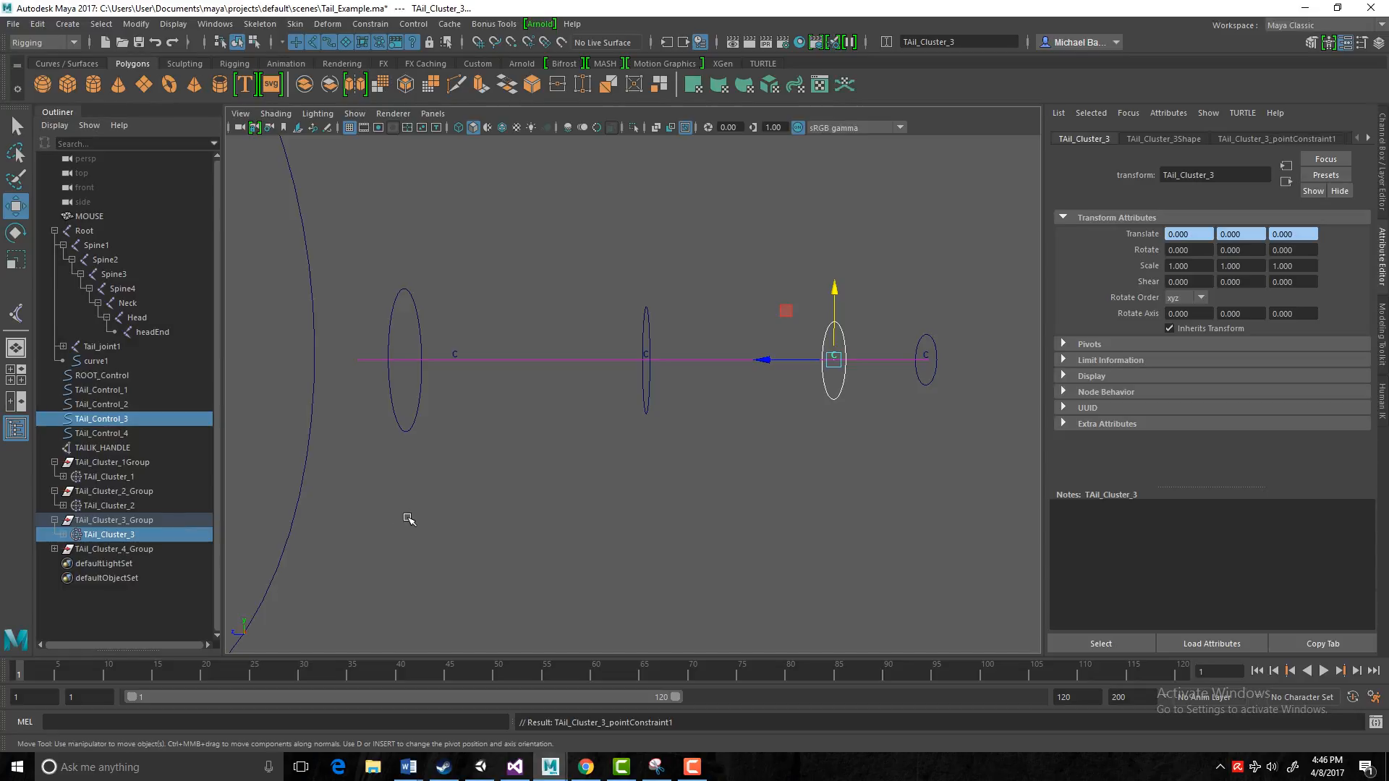
# Expand TAil_Cluster_4_Group and point constrain TAil_Cluster_4 to the TAil_Control_4 curve.
pyautogui.click(116, 434)
pyautogui.click(54, 549)
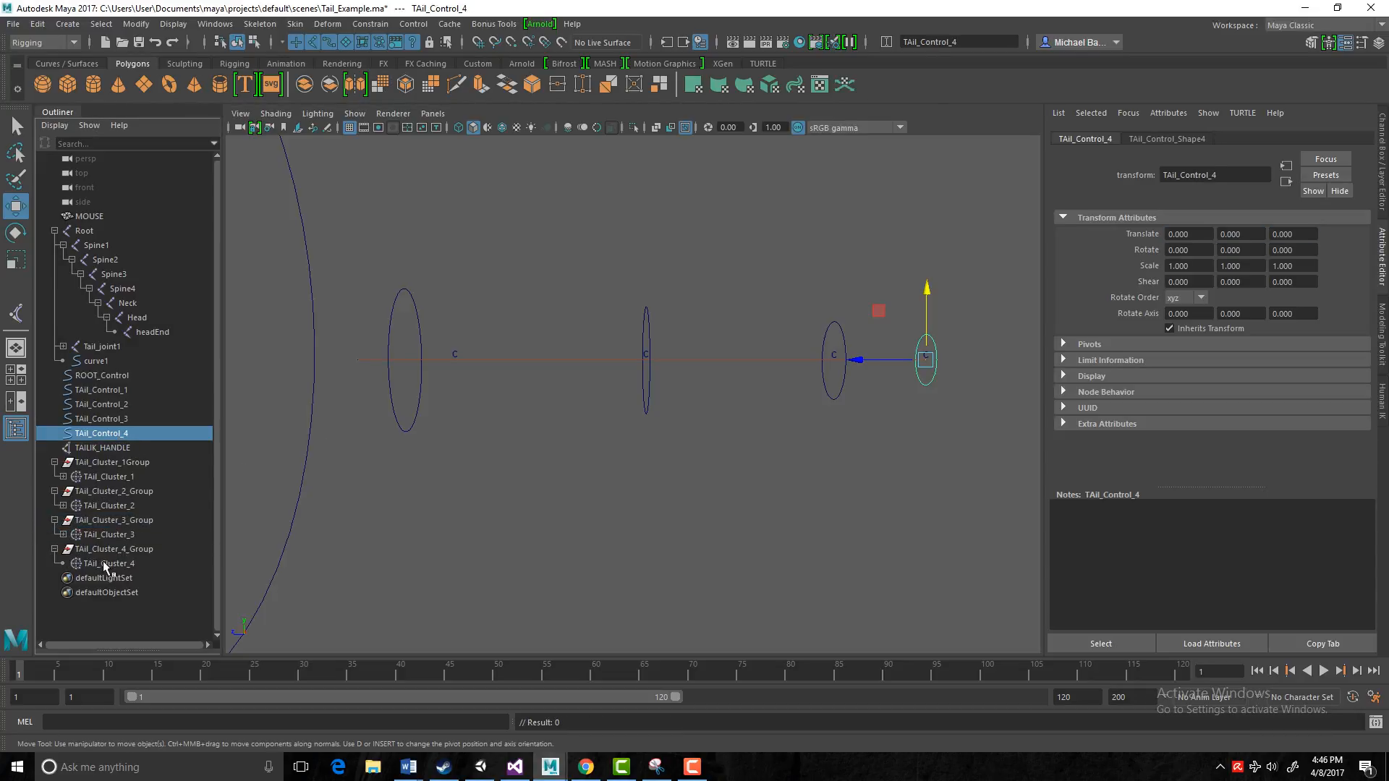
pyautogui.keyDown('ctrl'); pyautogui.click(105, 564); pyautogui.keyUp('ctrl')
pyautogui.press('g')
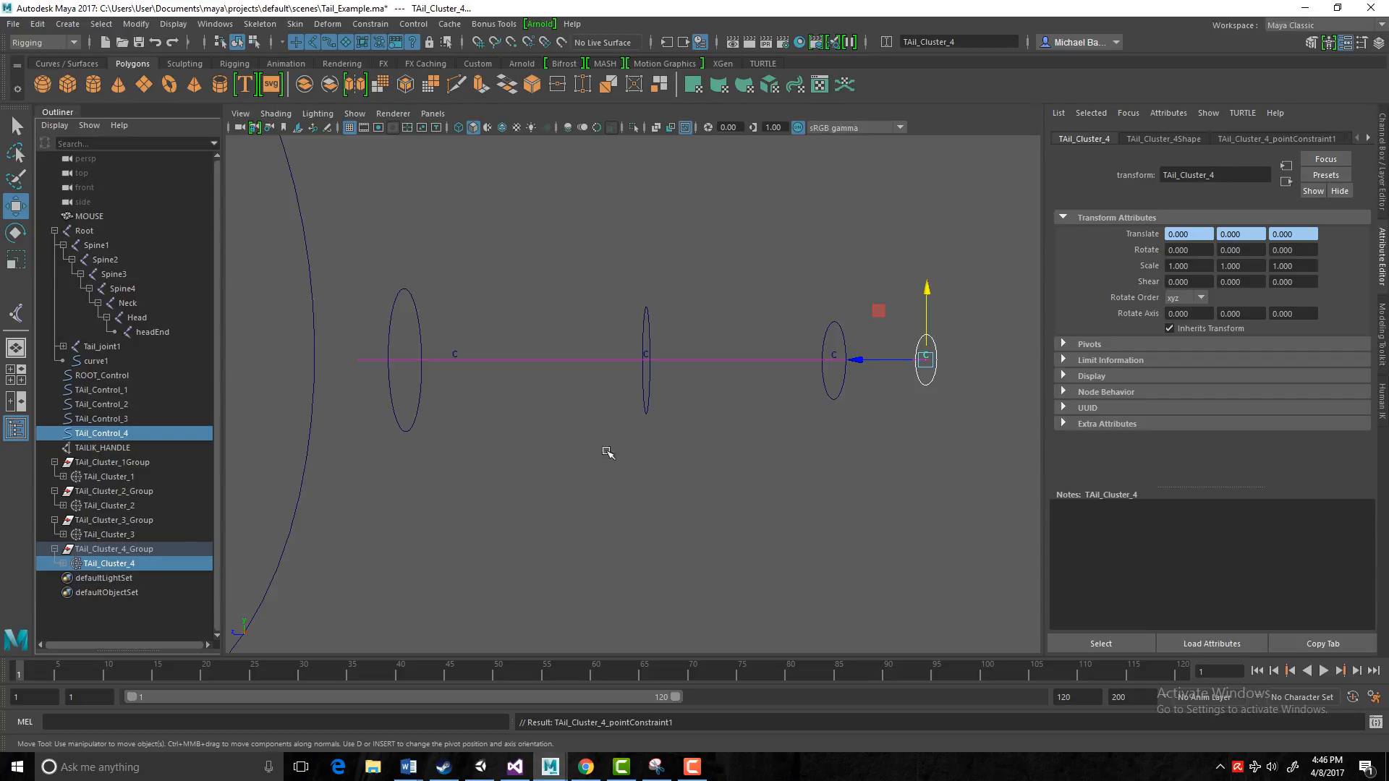
# Try moving the TAil_Control_2 curve up about 15.4 units in Y, and undo the move.
pyautogui.click(745, 428)
pyautogui.click(645, 311)
pyautogui.moveTo(645, 289); pyautogui.dragTo(660, 237)
pyautogui.hotkey('ctrl', 'z')
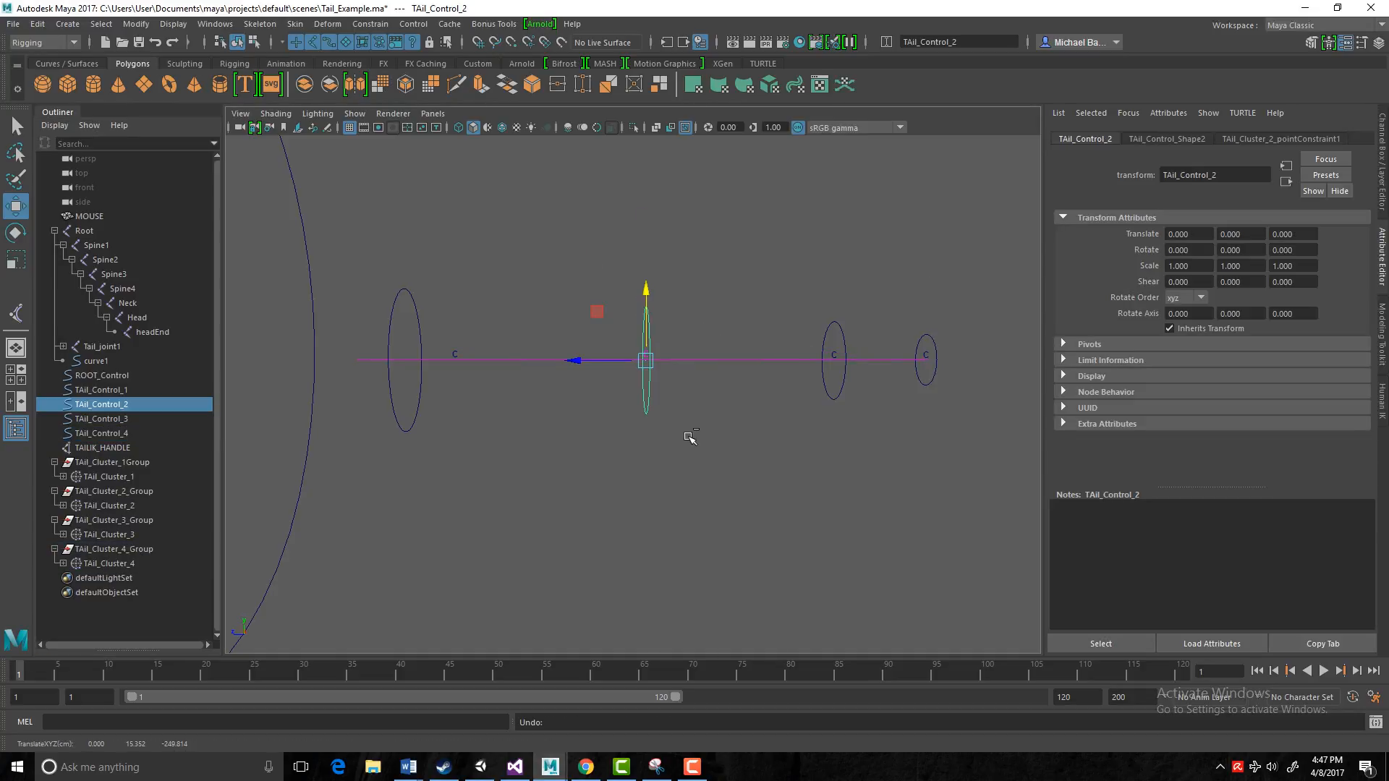
# Turn on the display of joints in the viewport.
pyautogui.click(355, 114)
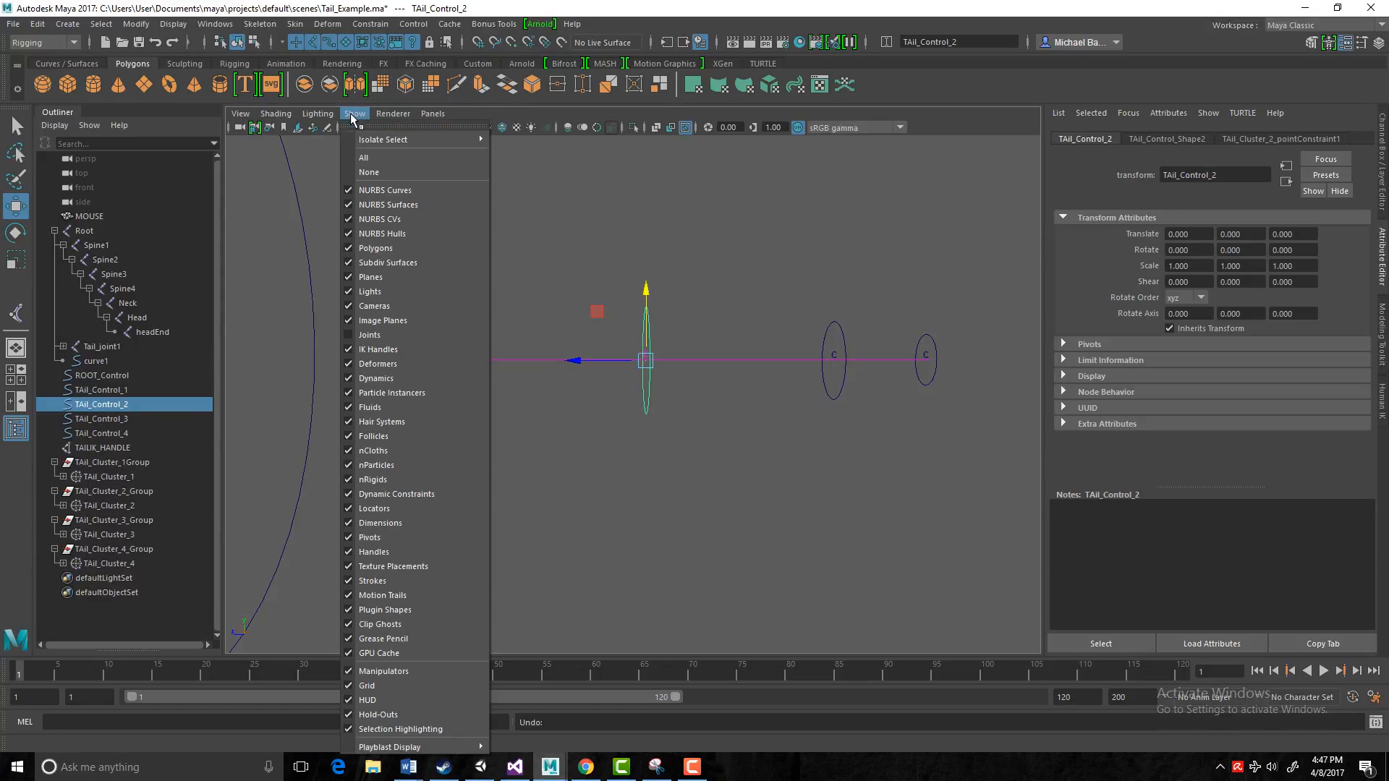
pyautogui.click(348, 335)
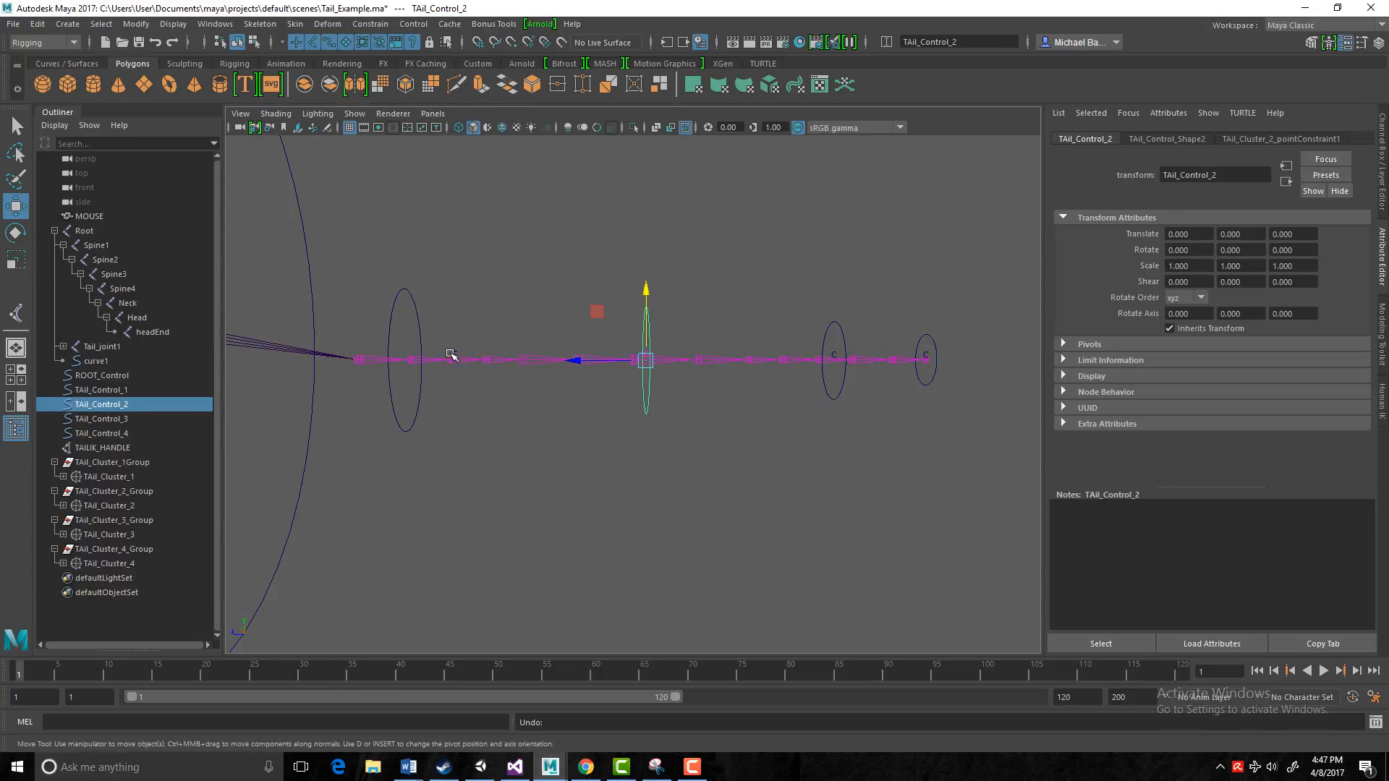
# Try raising TAil_Control_1 about 23 units and TAil_Control_2 about 30 units in Y, undoing each move.
pyautogui.click(398, 290)
pyautogui.moveTo(399, 290); pyautogui.dragTo(403, 206)
pyautogui.hotkey('ctrl', 'z')
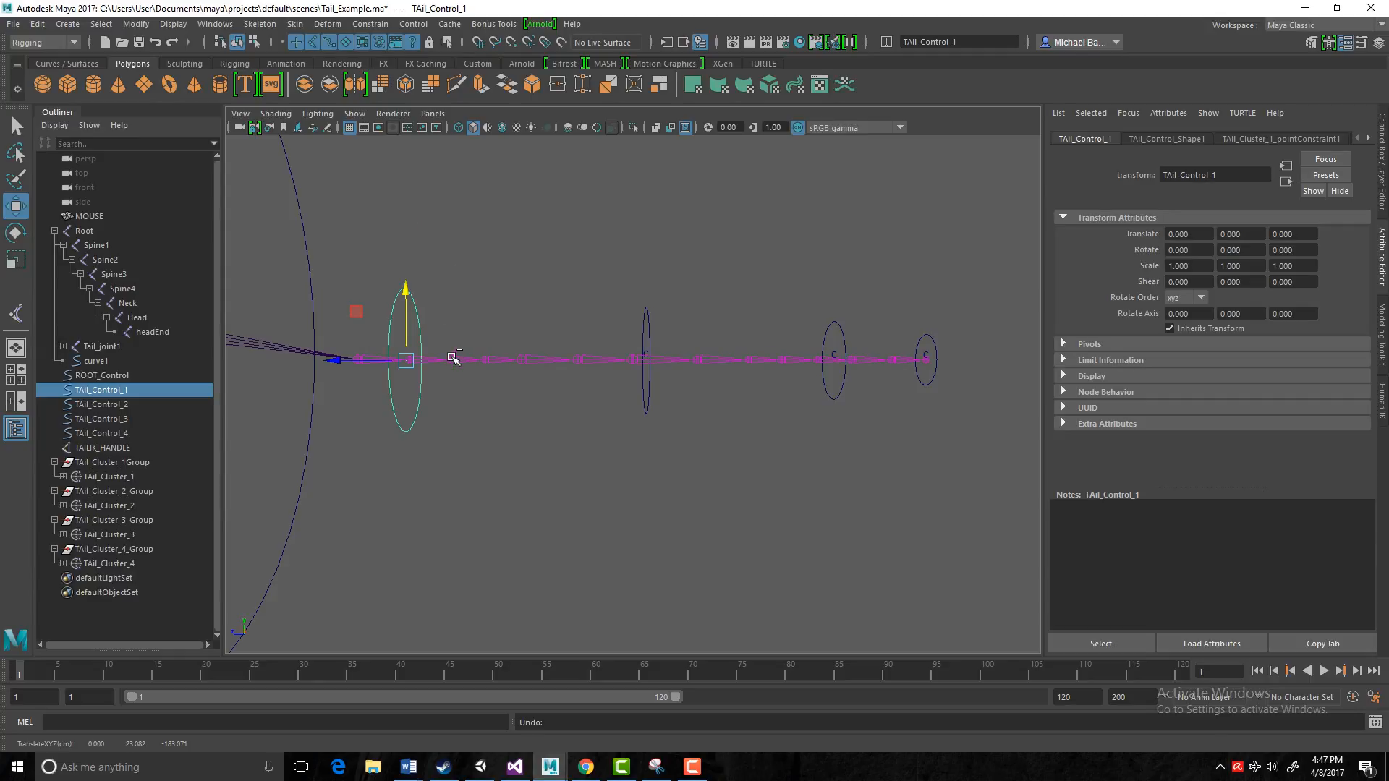
pyautogui.click(645, 312)
pyautogui.moveTo(644, 287); pyautogui.dragTo(641, 177)
pyautogui.hotkey('ctrl', 'z')
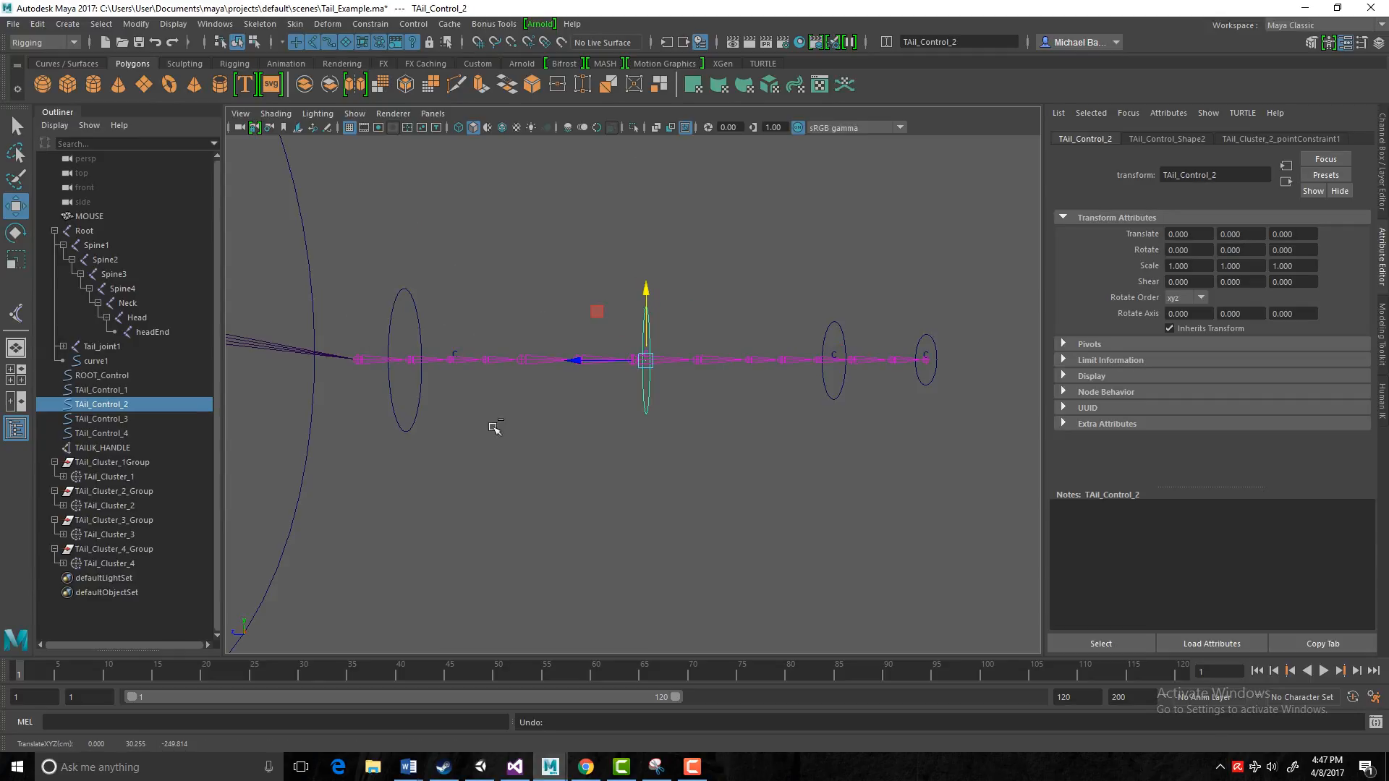
# Collapse the four tail cluster groups in the scene hierarchy.
pyautogui.keyDown('alt'); pyautogui.moveTo(384, 425); pyautogui.dragTo(557, 442, button='middle'); pyautogui.keyUp('alt')
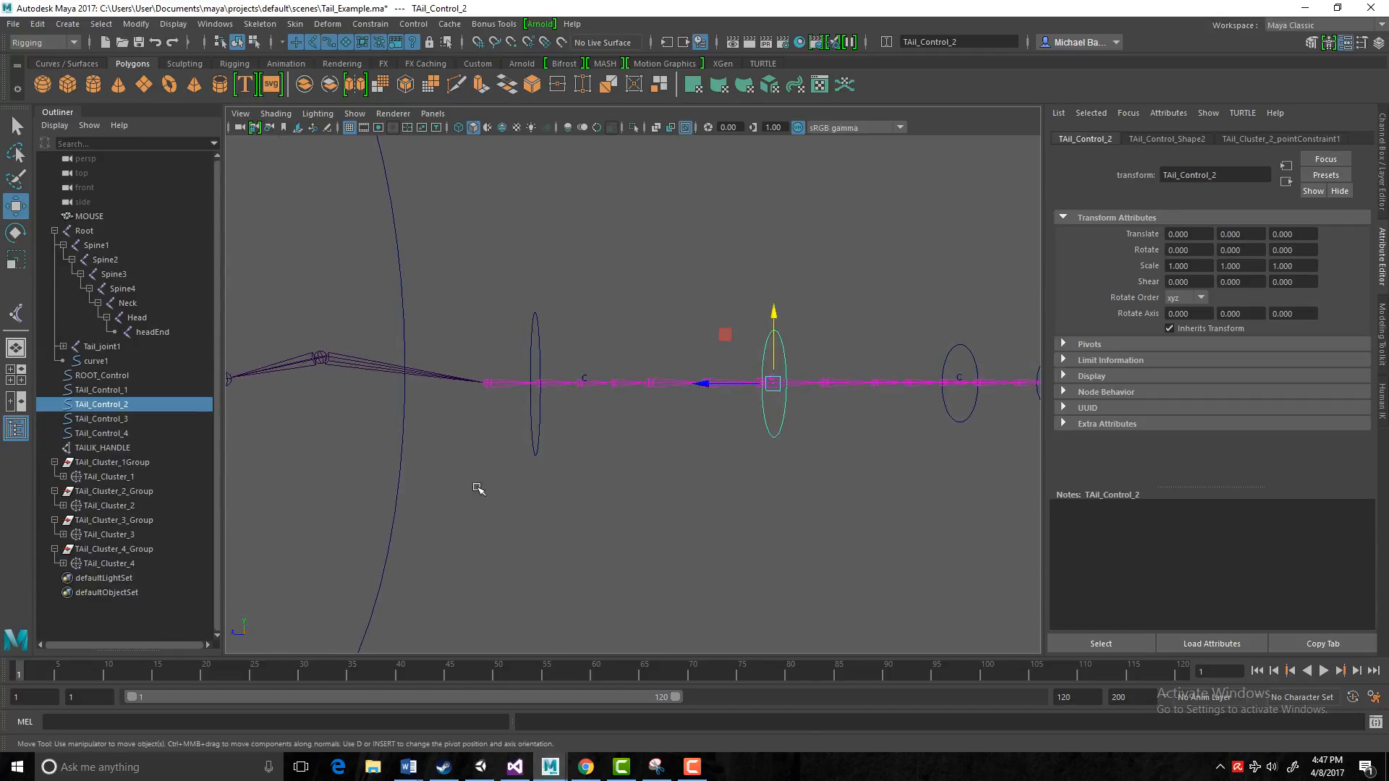
pyautogui.click(55, 549)
pyautogui.click(54, 520)
pyautogui.click(54, 491)
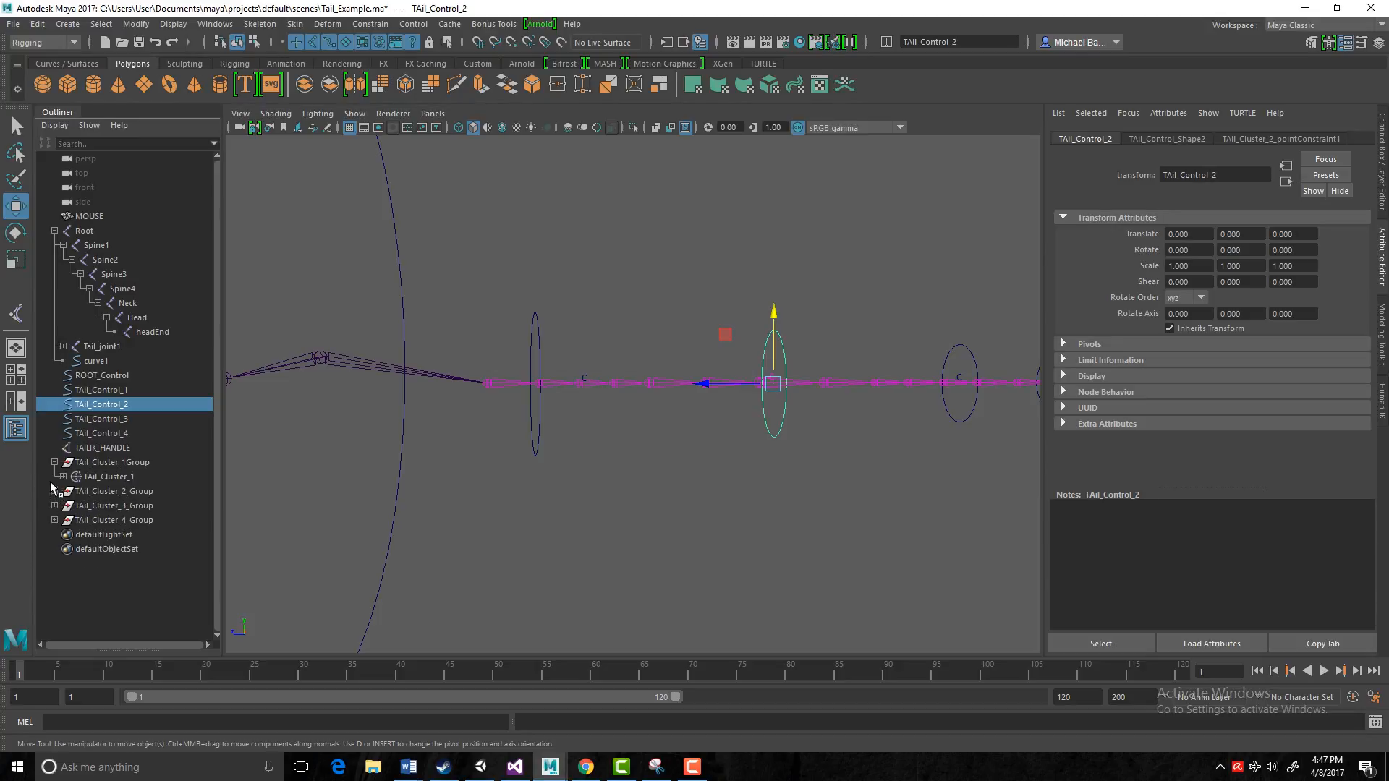
pyautogui.click(54, 462)
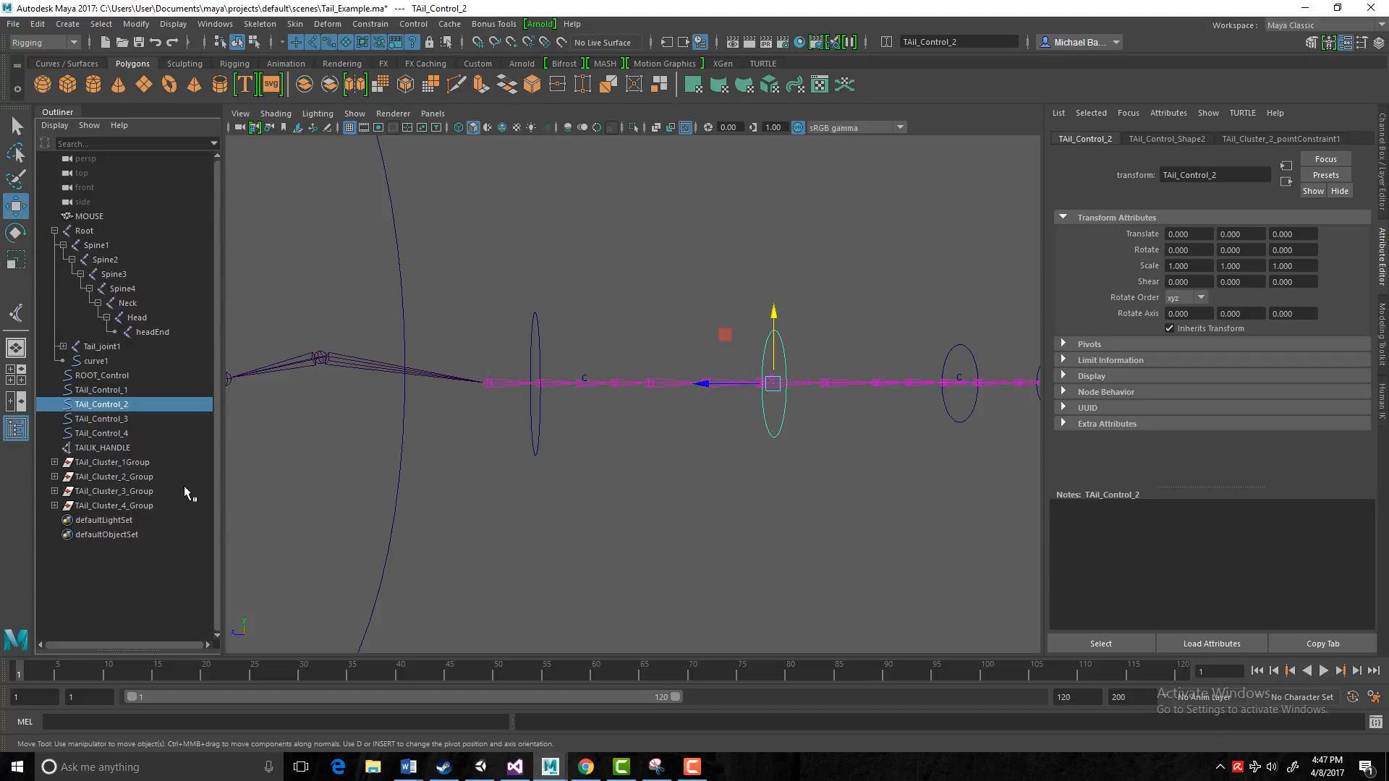
# Parent constrain TAil_Cluster_1Group to the ROOT_Control curve.
pyautogui.scroll(-5, 460, 445)
pyautogui.click(492, 258)
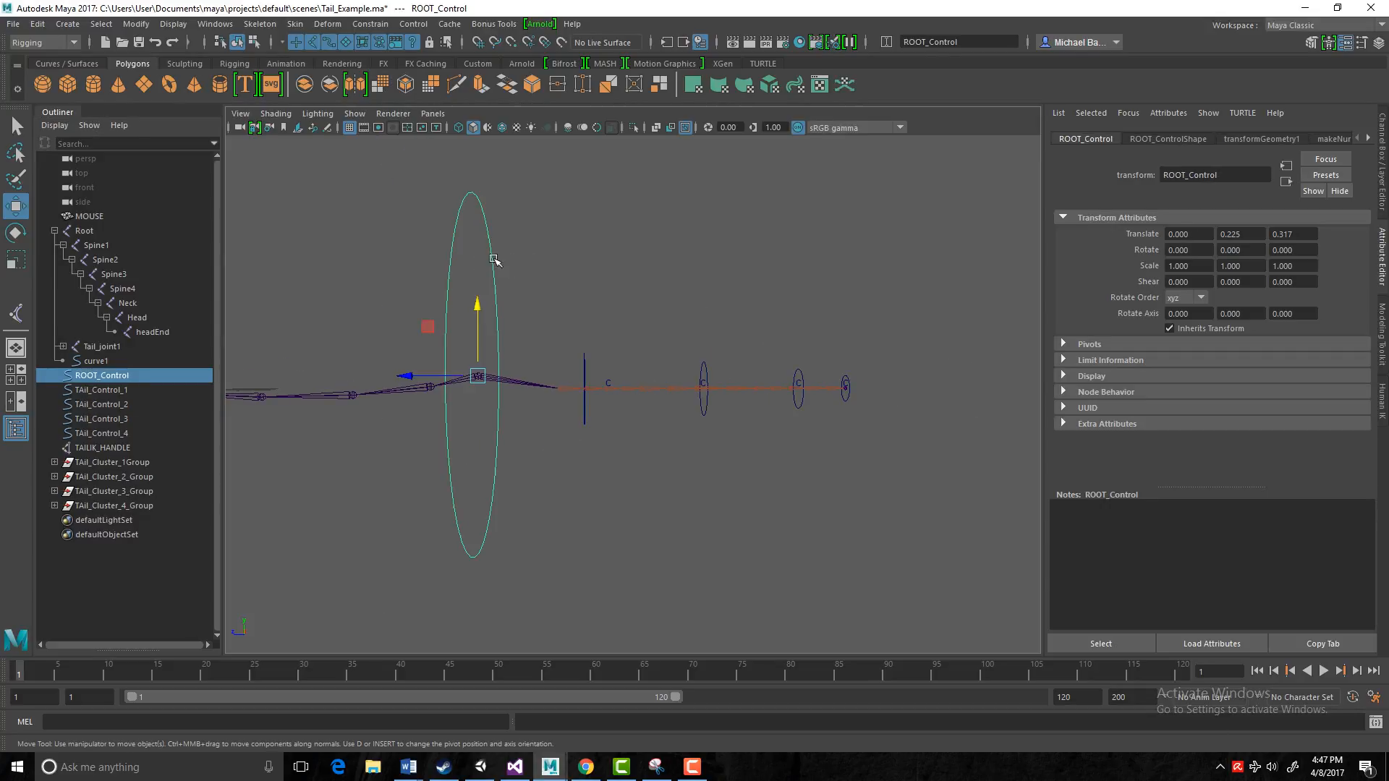
pyautogui.scroll(3, 539, 448)
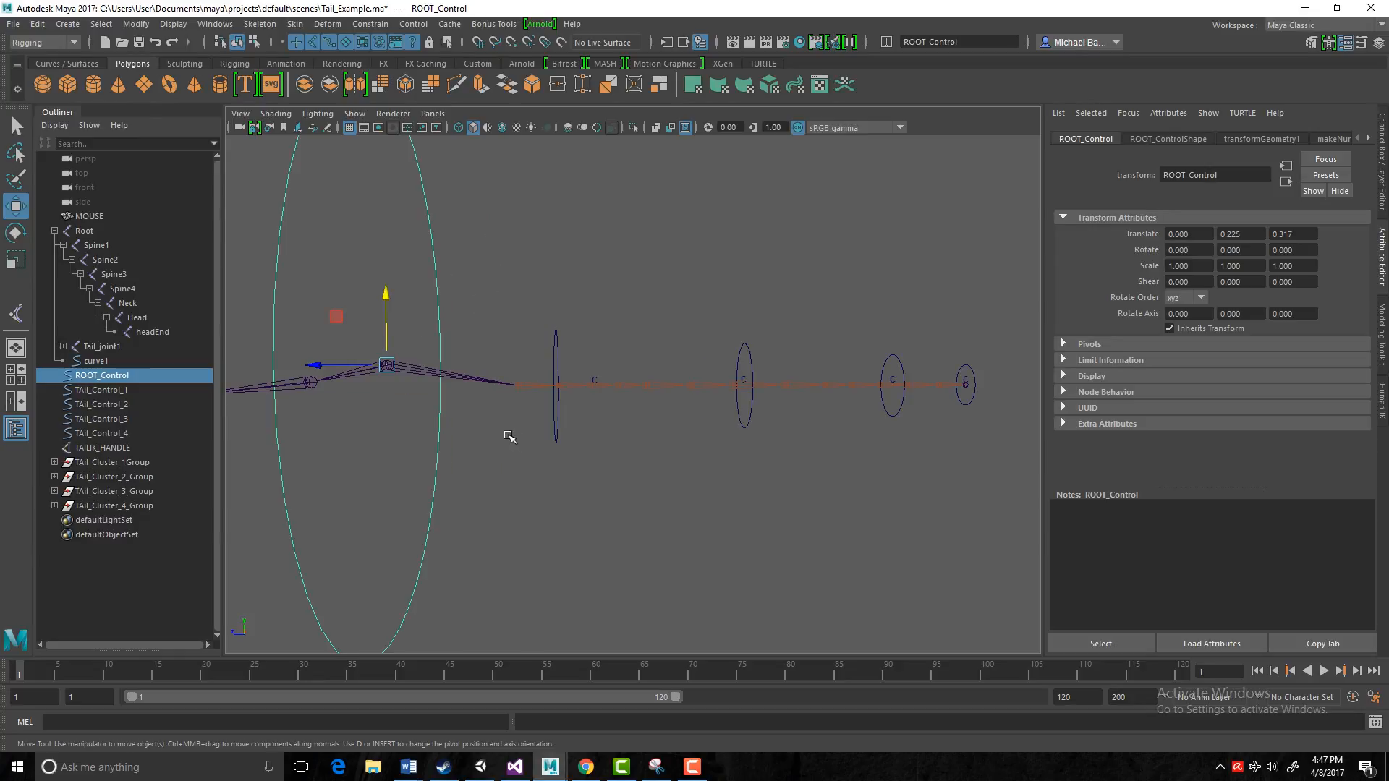
pyautogui.moveTo(508, 434)
pyautogui.keyDown('alt'); pyautogui.mouseDown()
pyautogui.moveTo(527, 444)
pyautogui.moveTo(487, 437)
pyautogui.mouseUp(); pyautogui.keyUp('alt')
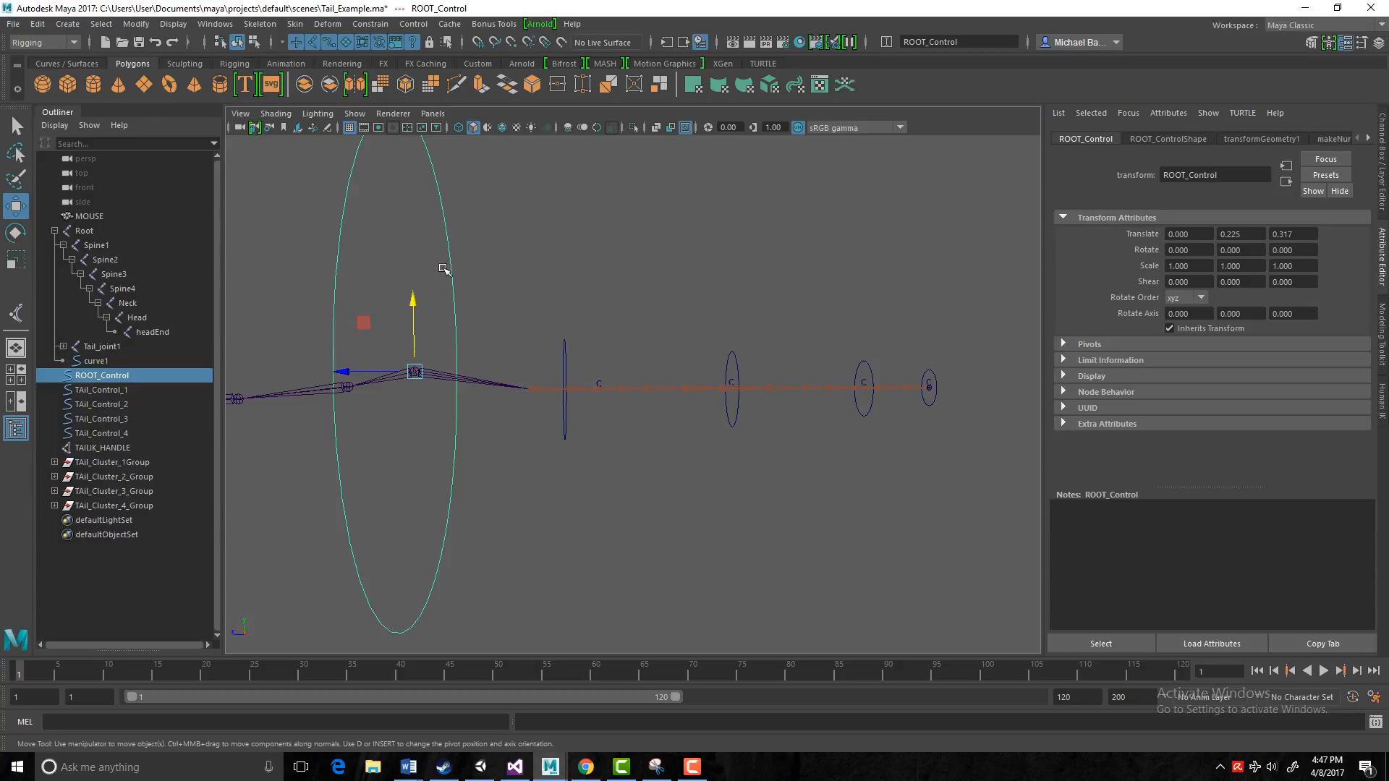
pyautogui.keyDown('ctrl'); pyautogui.click(112, 462); pyautogui.keyUp('ctrl')
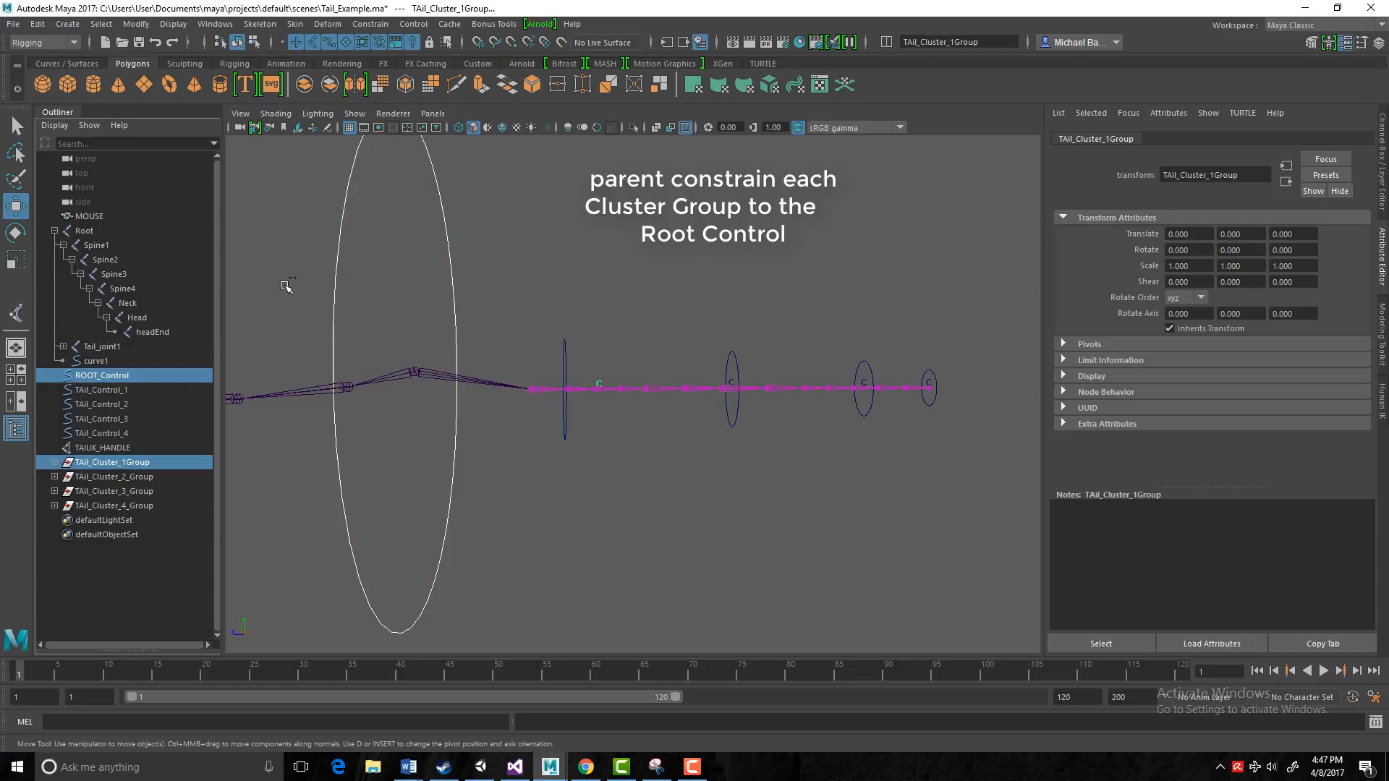
pyautogui.click(370, 24)
pyautogui.click(387, 59)
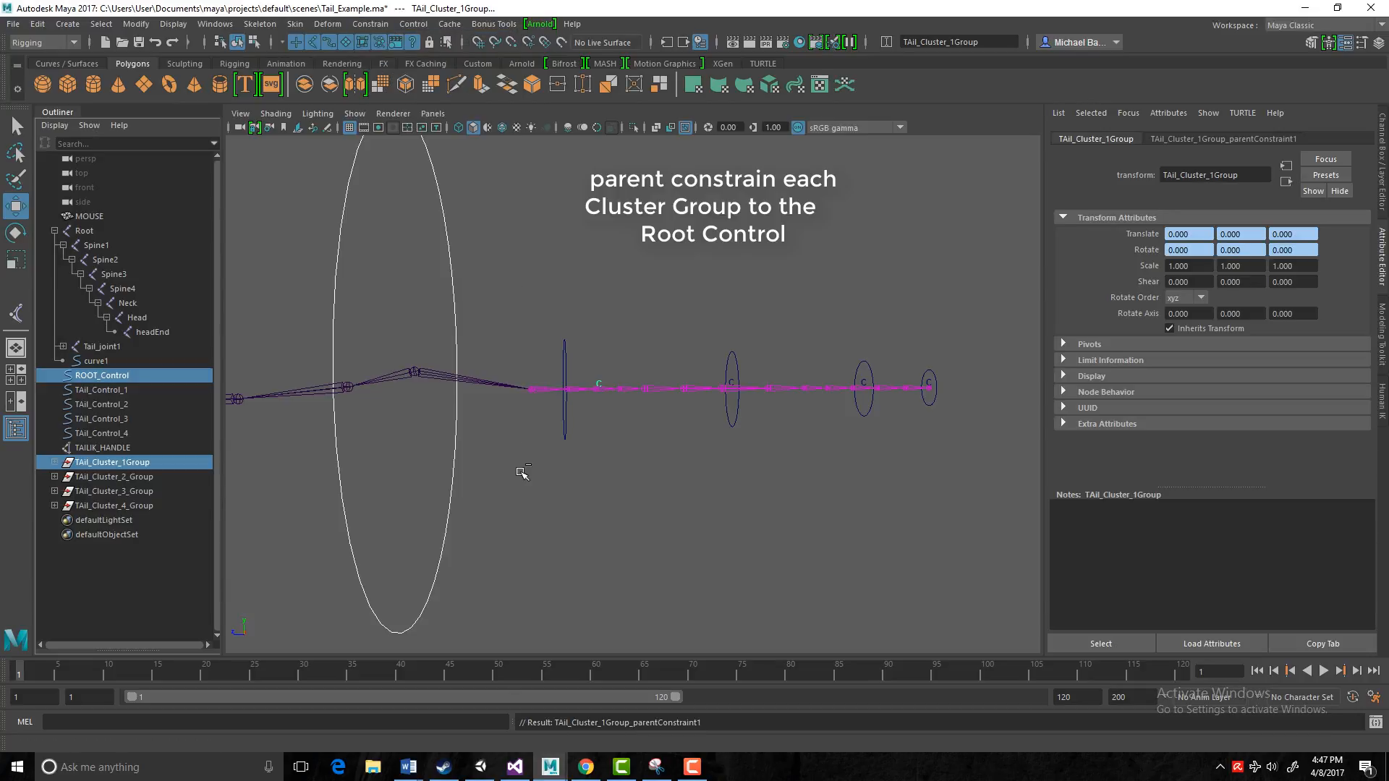
pyautogui.scroll(-1, 517, 470)
pyautogui.scroll(1, 516, 463)
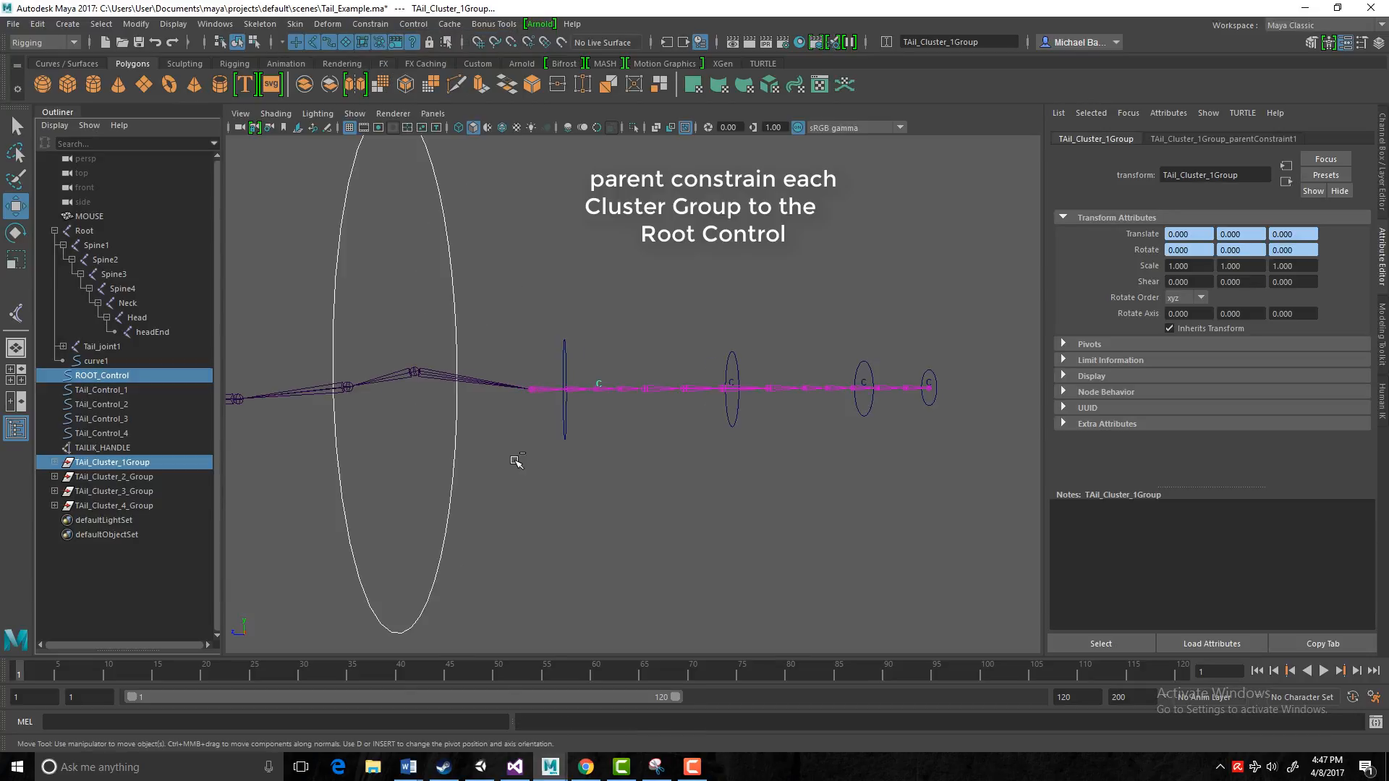
# Parent constrain TAil_Cluster_2_Group and TAil_Cluster_3_Group individually to the ROOT_Control curve.
pyautogui.click(101, 376)
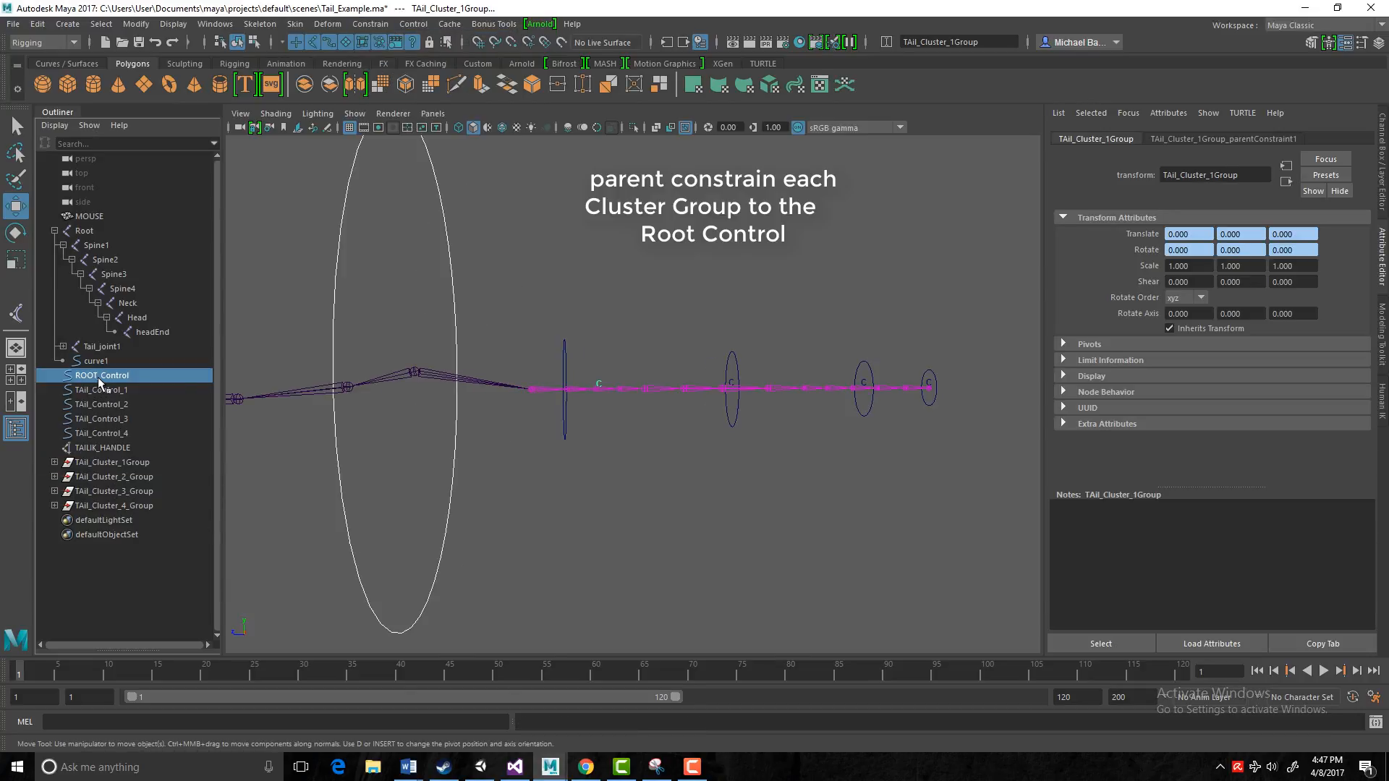
pyautogui.keyDown('ctrl'); pyautogui.click(116, 477); pyautogui.keyUp('ctrl')
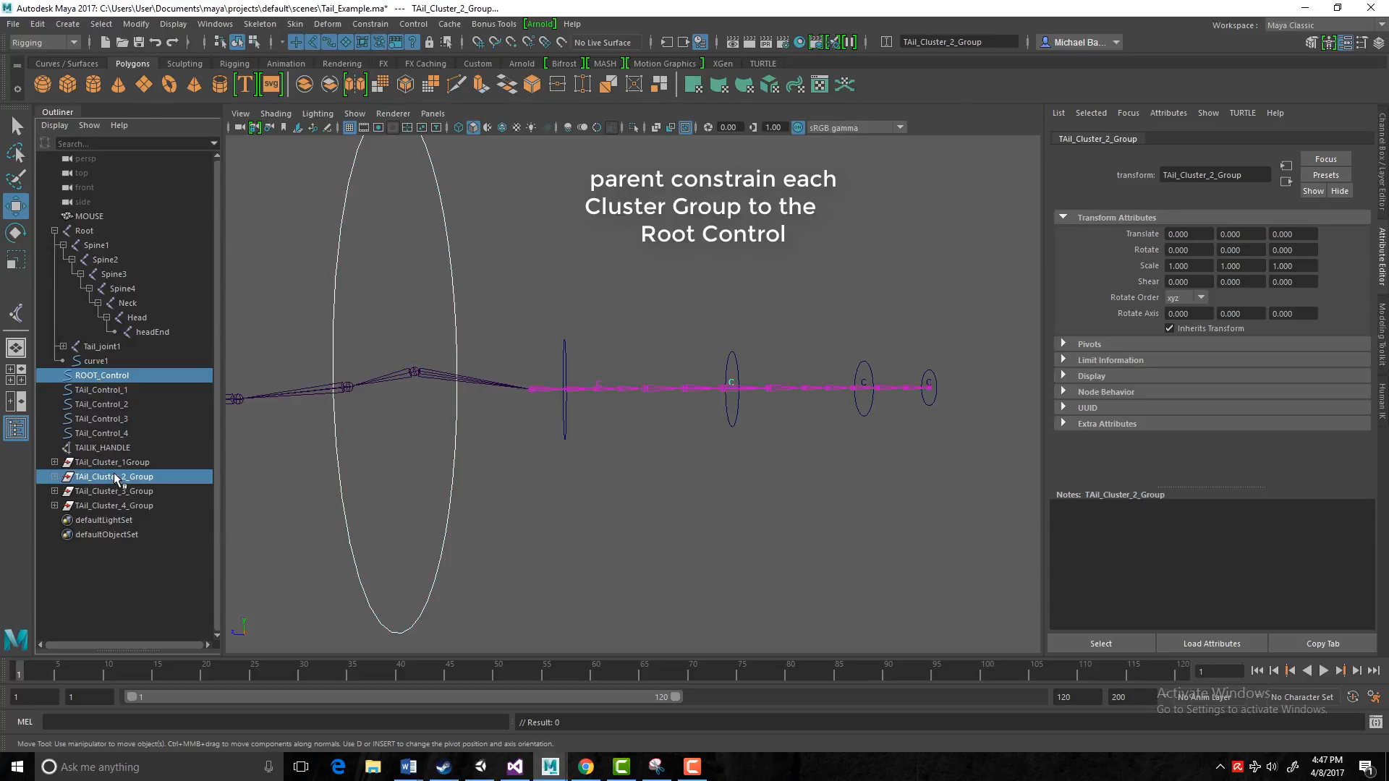
pyautogui.press('g')
pyautogui.click(107, 378)
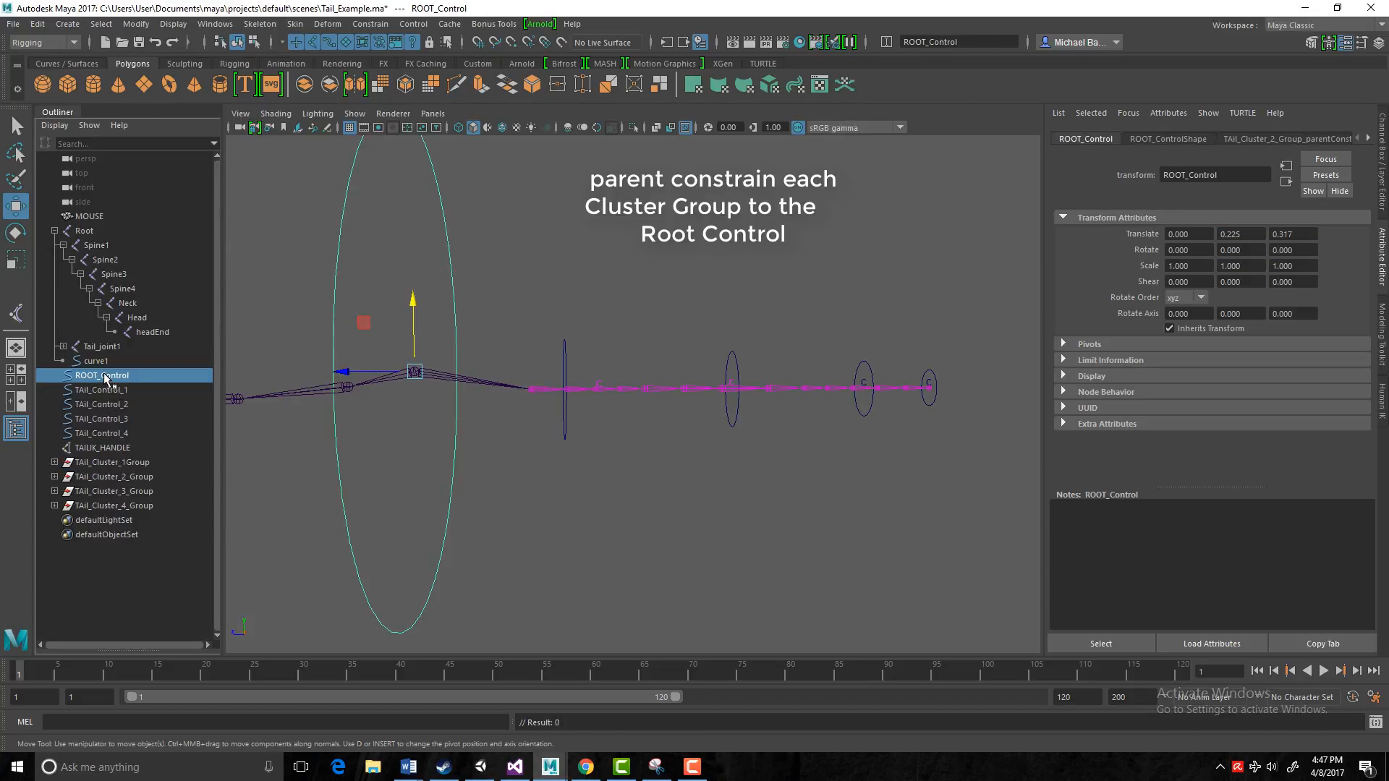
pyautogui.keyDown('ctrl'); pyautogui.click(123, 489); pyautogui.keyUp('ctrl')
pyautogui.press('g')
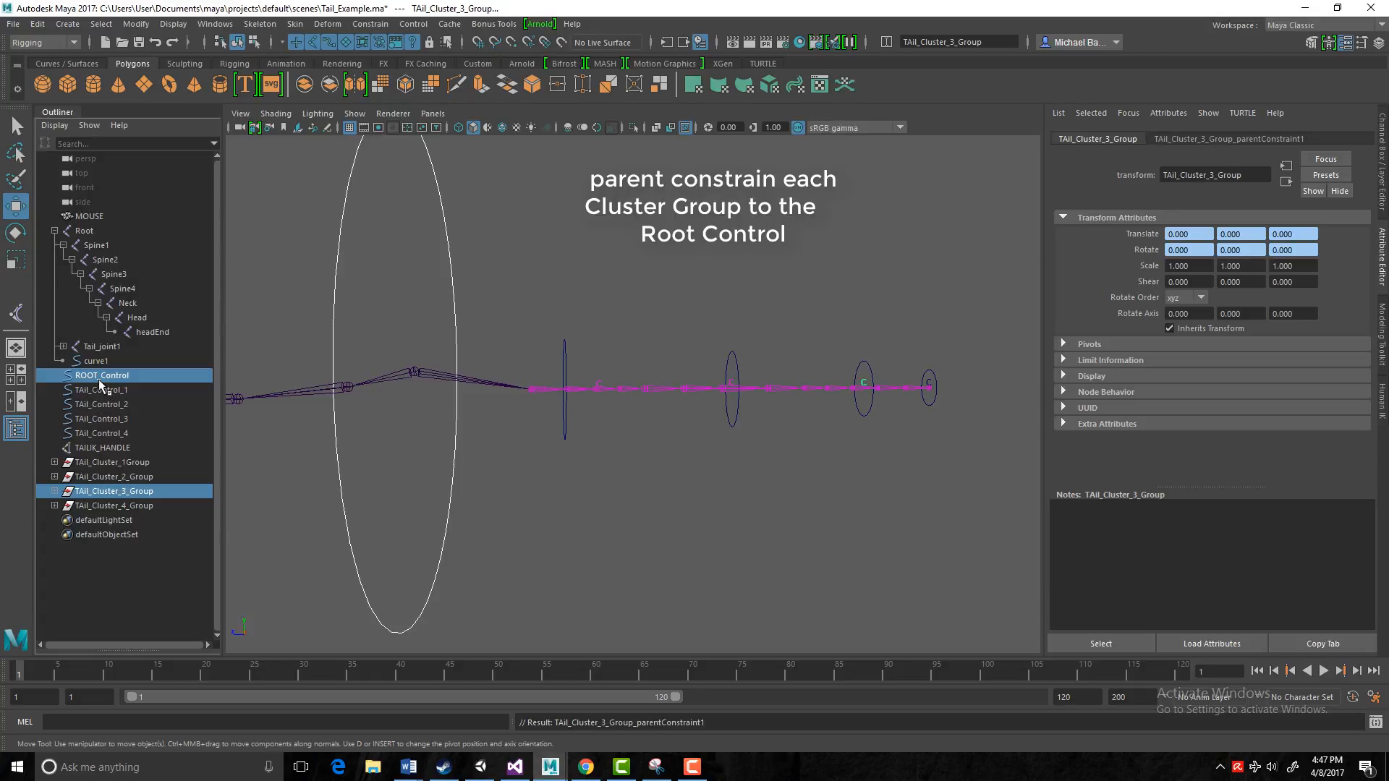
# Parent constrain TAil_Cluster_4_Group to the ROOT_Control curve and clear the selection.
pyautogui.click(100, 378)
pyautogui.keyDown('ctrl'); pyautogui.click(102, 507); pyautogui.keyUp('ctrl')
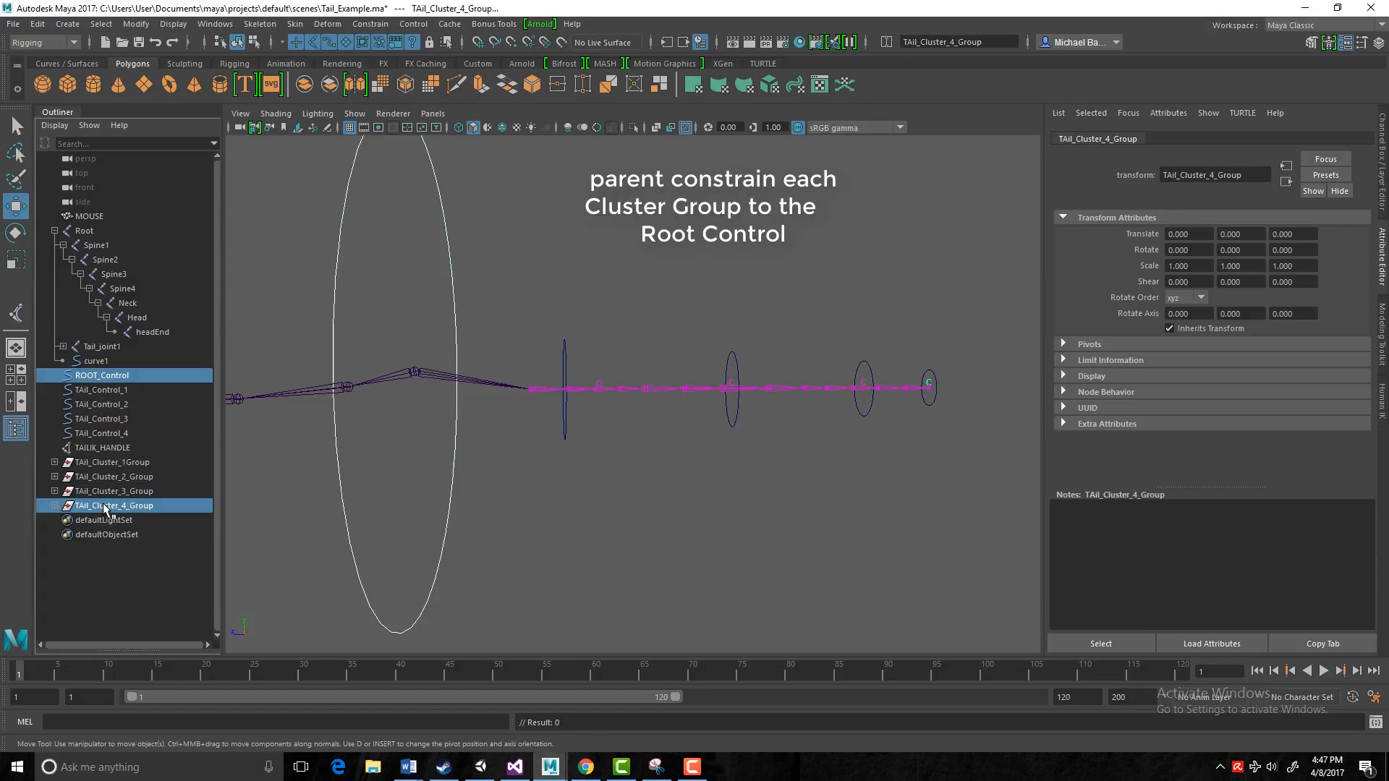
pyautogui.press('g')
pyautogui.click(567, 469)
pyautogui.scroll(-3, 556, 465)
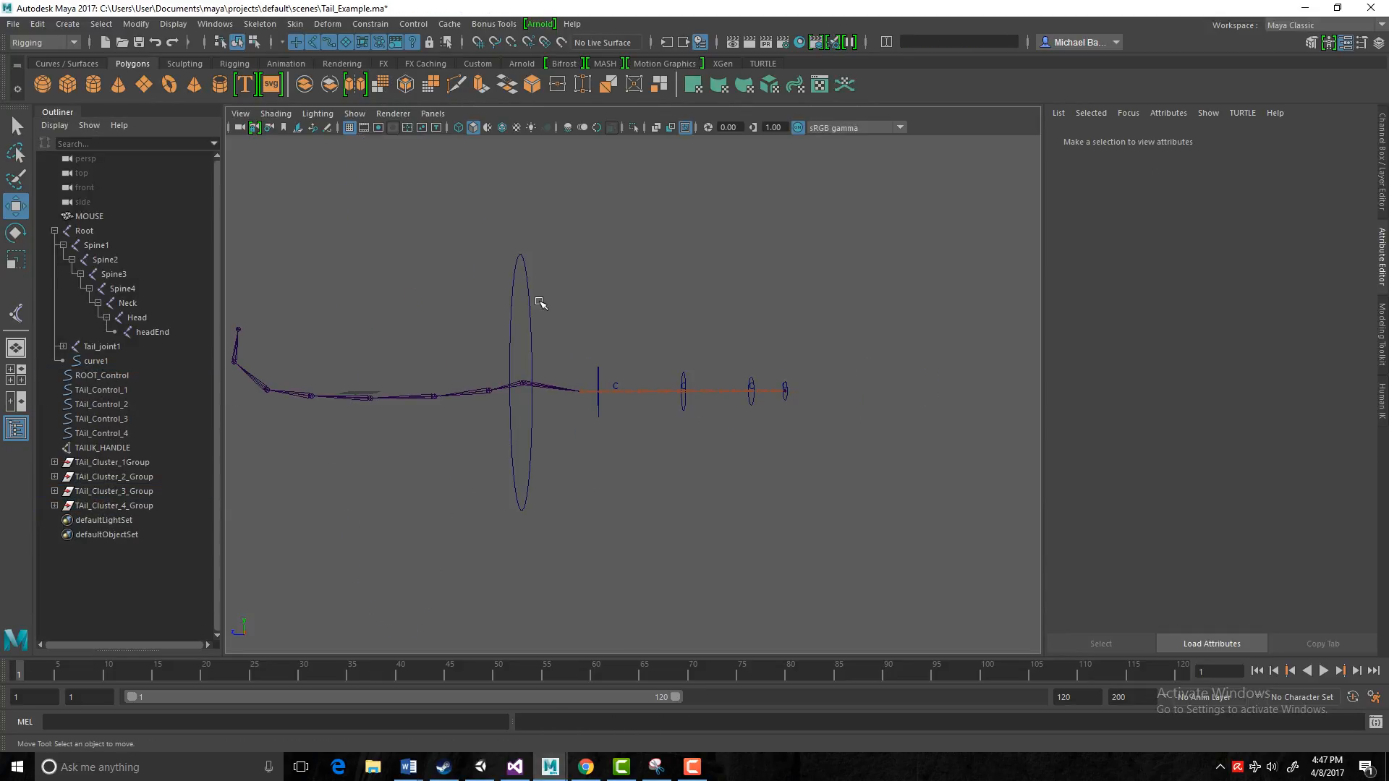
# Test the rig by moving the ROOT_Control curve vertically.
pyautogui.click(521, 298)
pyautogui.moveTo(521, 302); pyautogui.dragTo(531, 336)
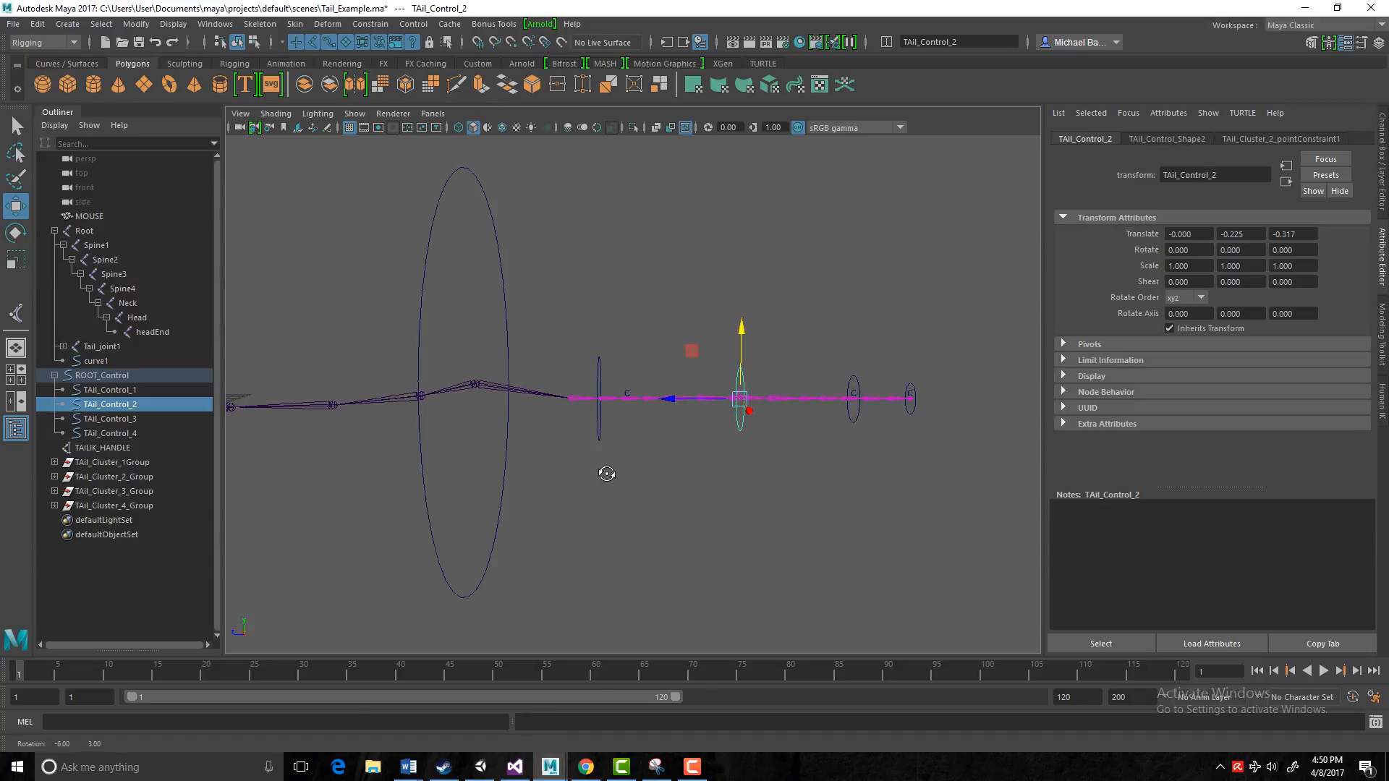
pyautogui.keyDown('alt'); pyautogui.moveTo(606, 474); pyautogui.dragTo(598, 473); pyautogui.keyUp('alt')
# Parent constrain the Root joint to the ROOT_Control curve.
pyautogui.click(475, 384)
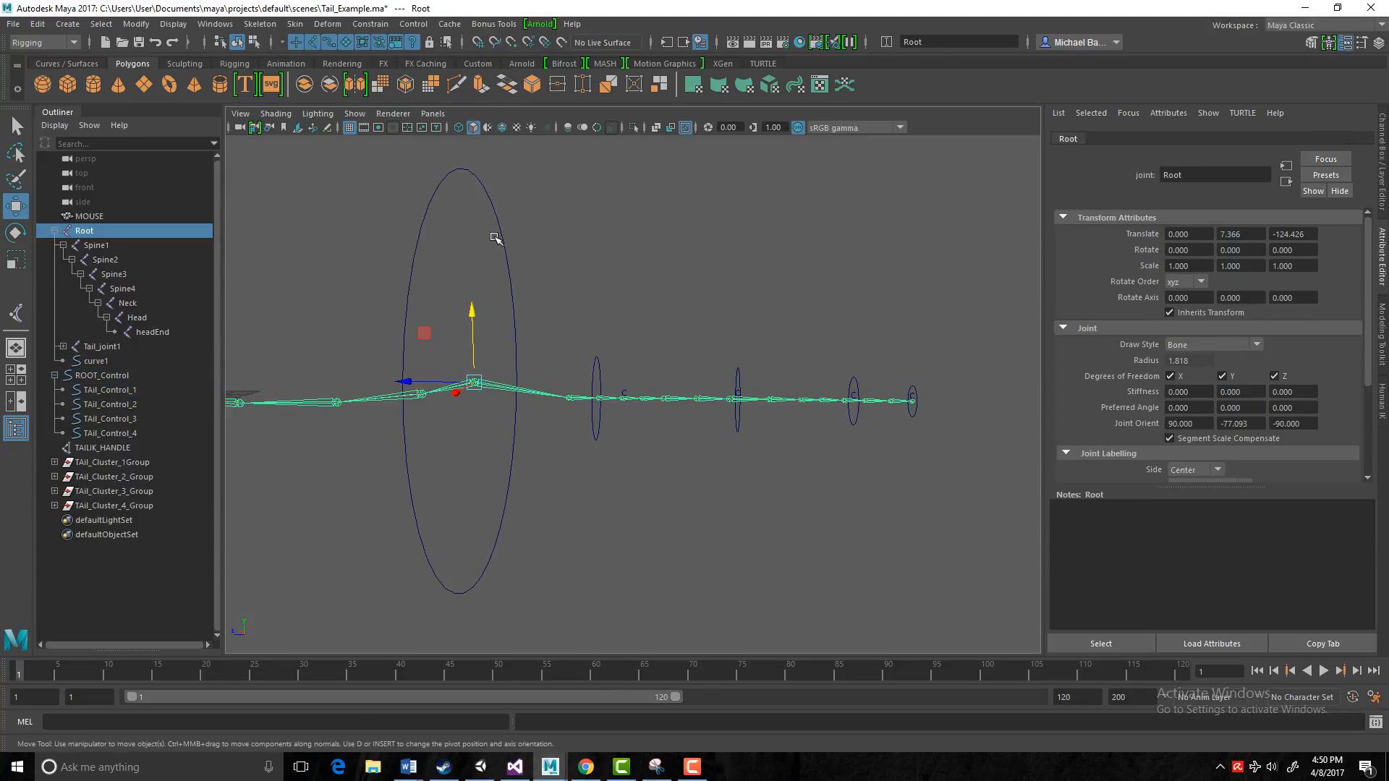
pyautogui.moveTo(495, 236); pyautogui.dragTo(513, 249)
pyautogui.press('q')
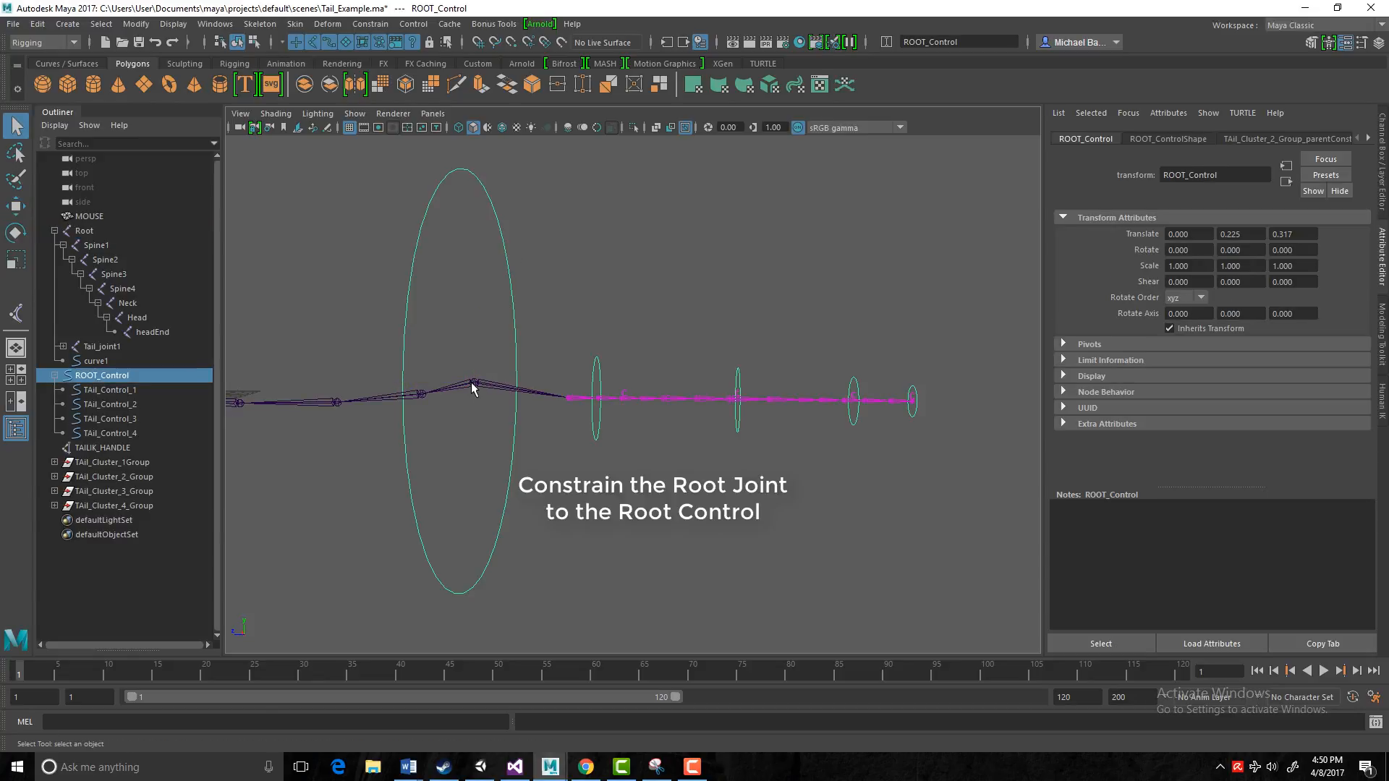
pyautogui.keyDown('shift'); pyautogui.click(466, 383); pyautogui.keyUp('shift')
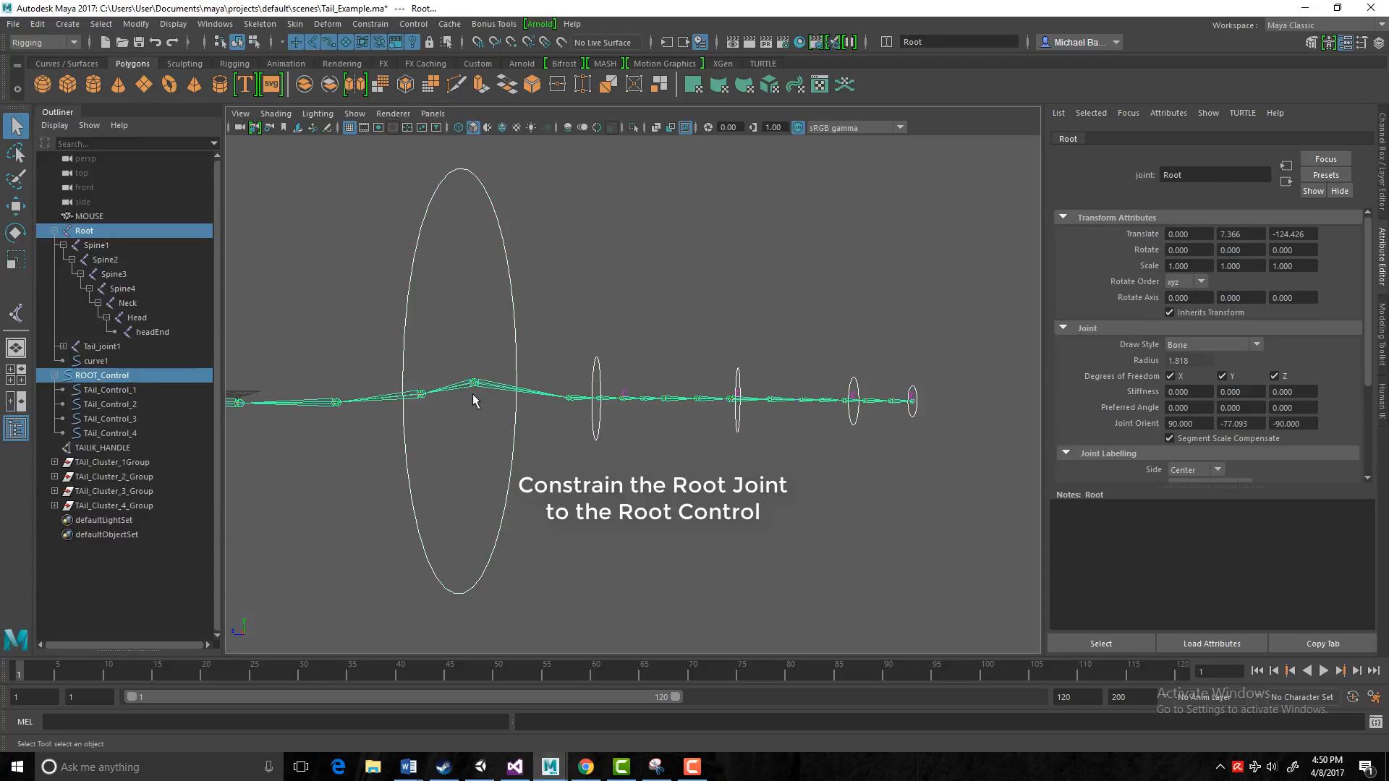
pyautogui.click(369, 25)
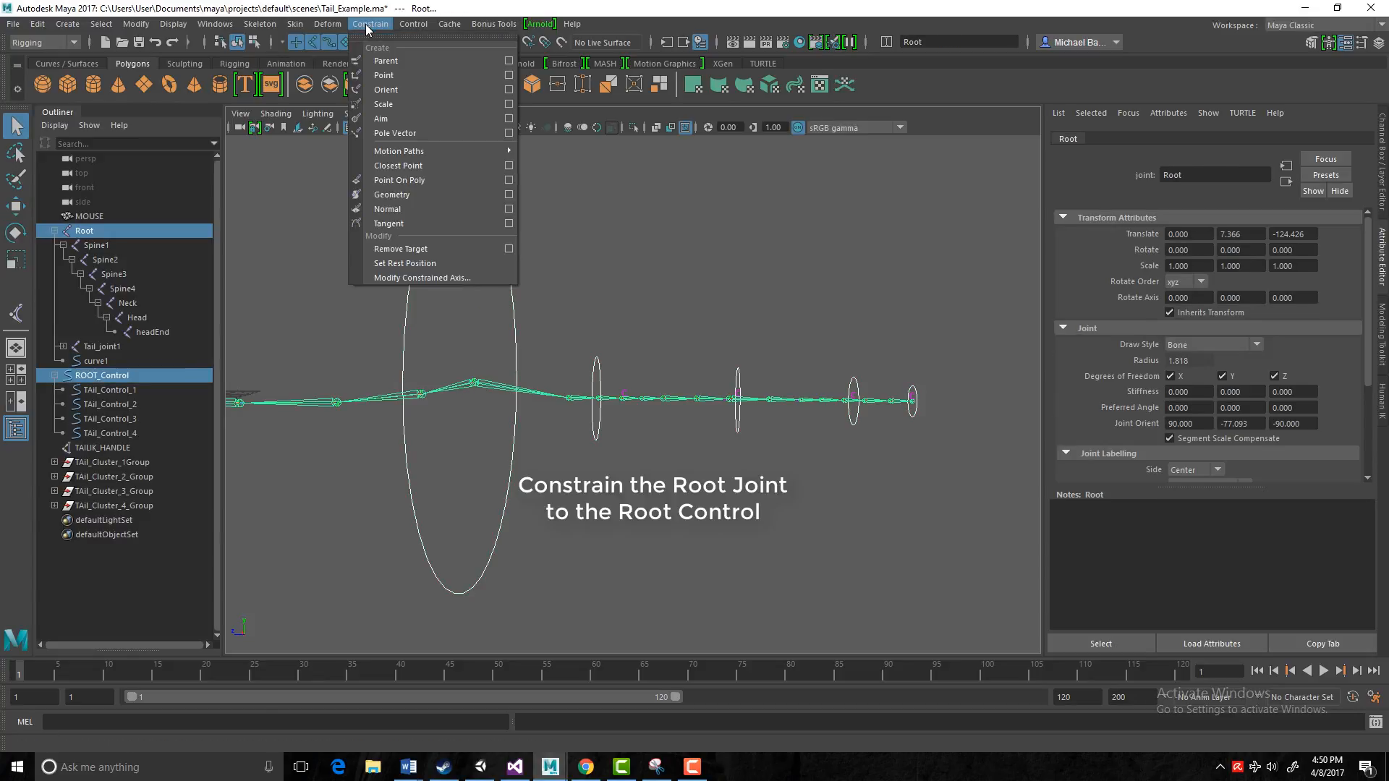
pyautogui.click(399, 62)
# Test the Root joint constraint by moving ROOT_Control vertically, and undo the move.
pyautogui.click(523, 248)
pyautogui.moveTo(520, 248); pyautogui.dragTo(521, 250)
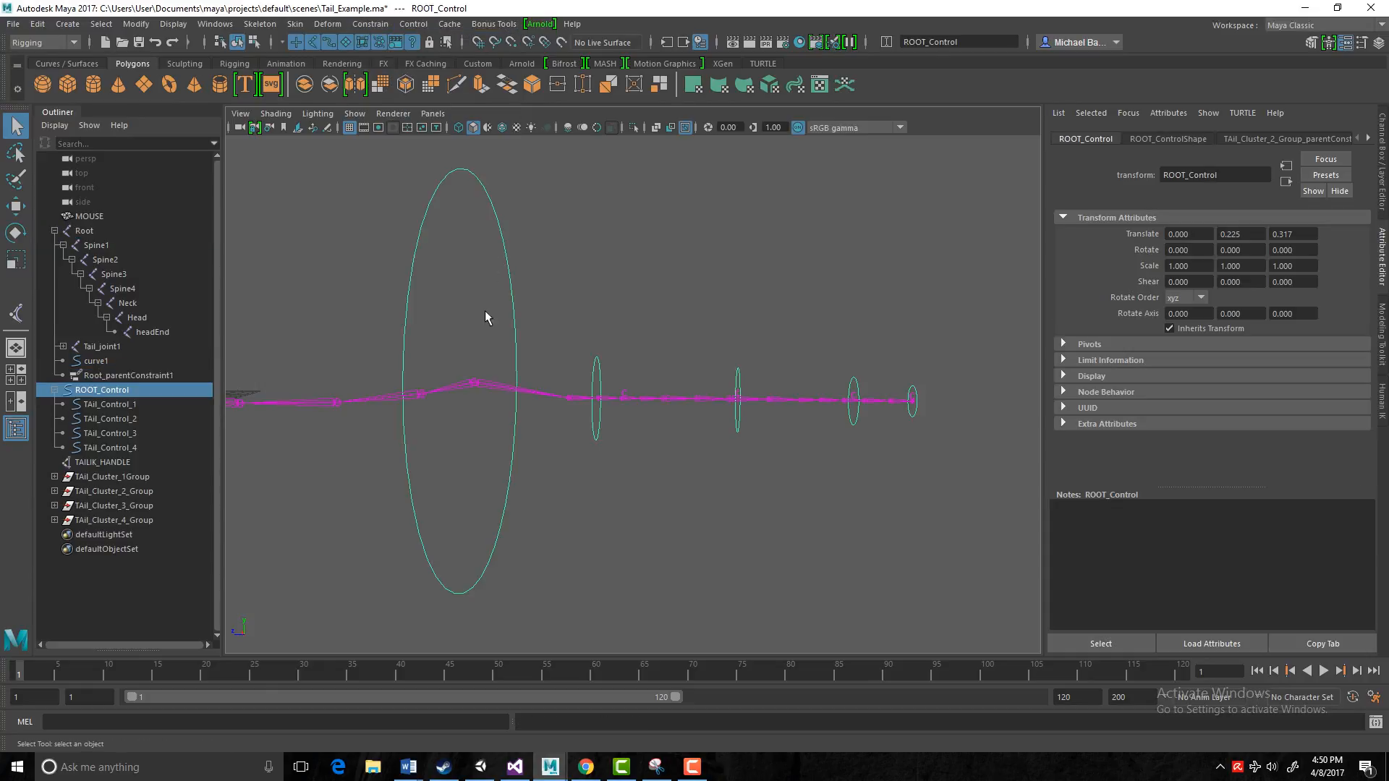
pyautogui.scroll(-3, 478, 321)
pyautogui.press('w')
pyautogui.moveTo(525, 316); pyautogui.dragTo(591, 387)
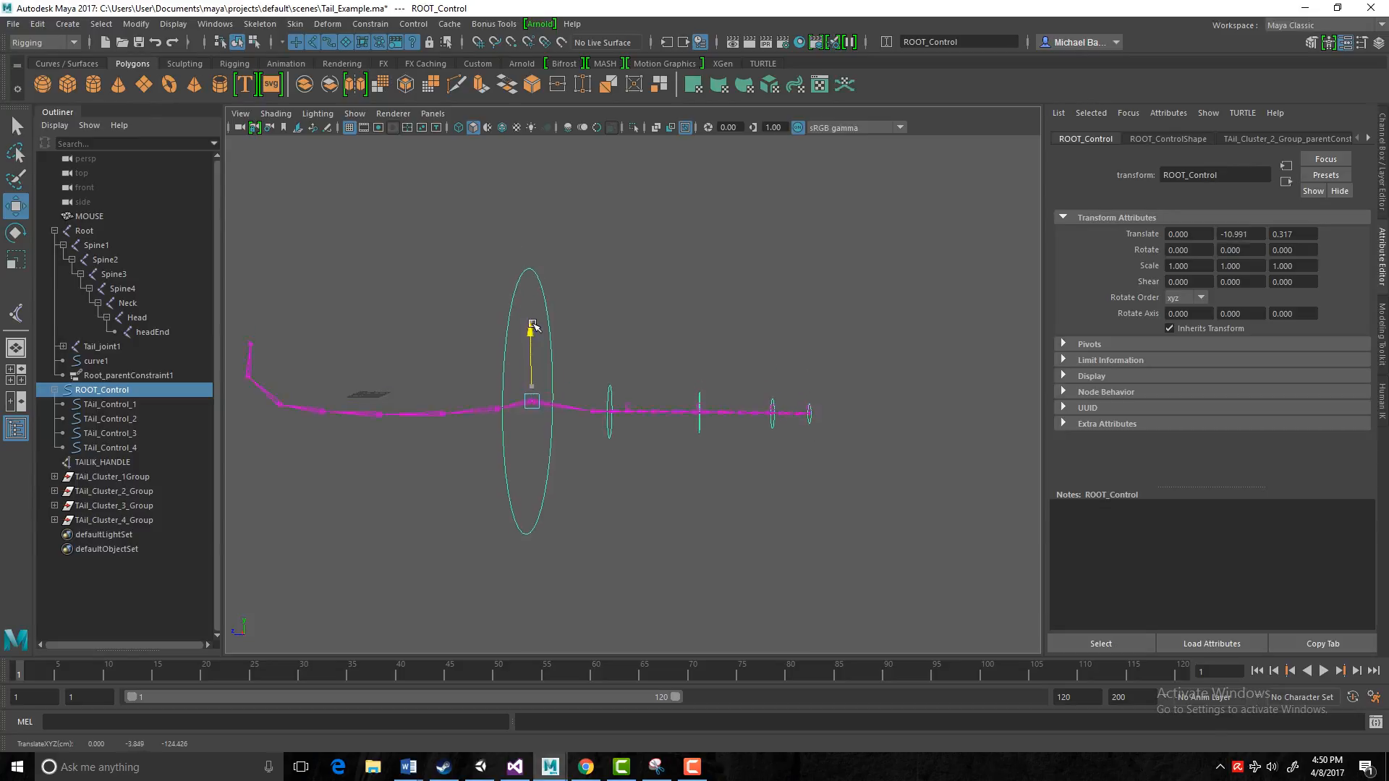
pyautogui.hotkey('ctrl', 'z')
# Move TAil_Control_1 below the tail line, test moving ROOT_Control vertically with it offset, and undo both moves.
pyautogui.click(613, 391)
pyautogui.click(535, 278)
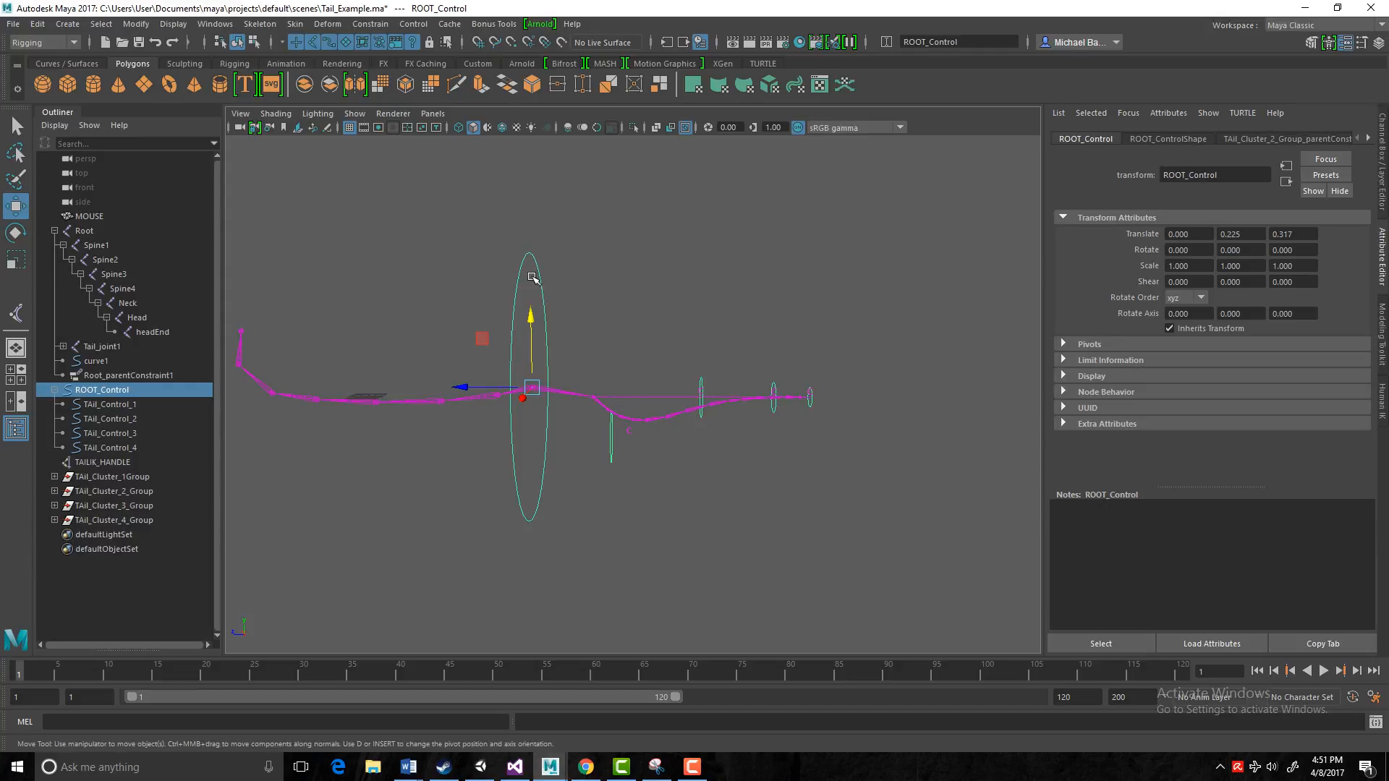
pyautogui.moveTo(531, 322); pyautogui.dragTo(537, 327)
pyautogui.hotkey('ctrl', 'z')
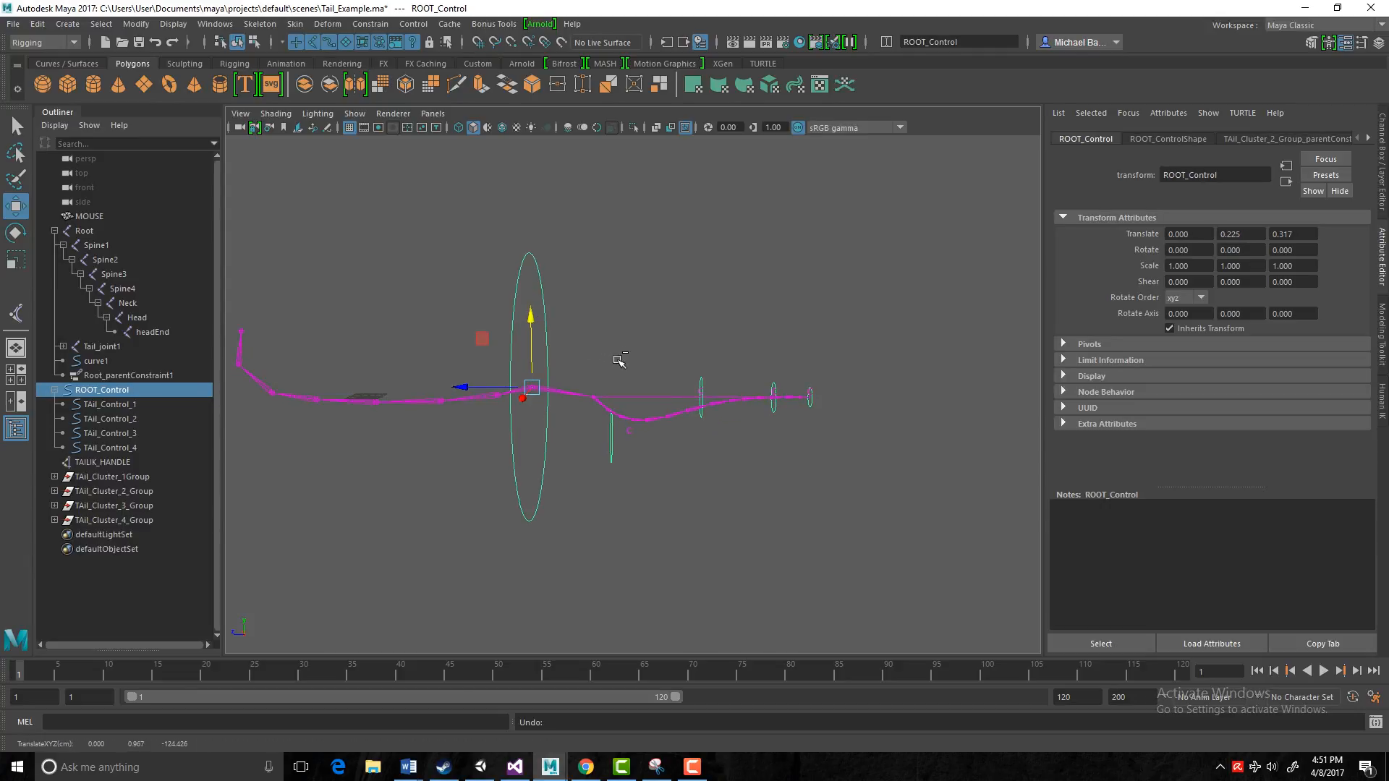
pyautogui.hotkey('ctrl', 'z')
pyautogui.hotkey('ctrl', 'z')
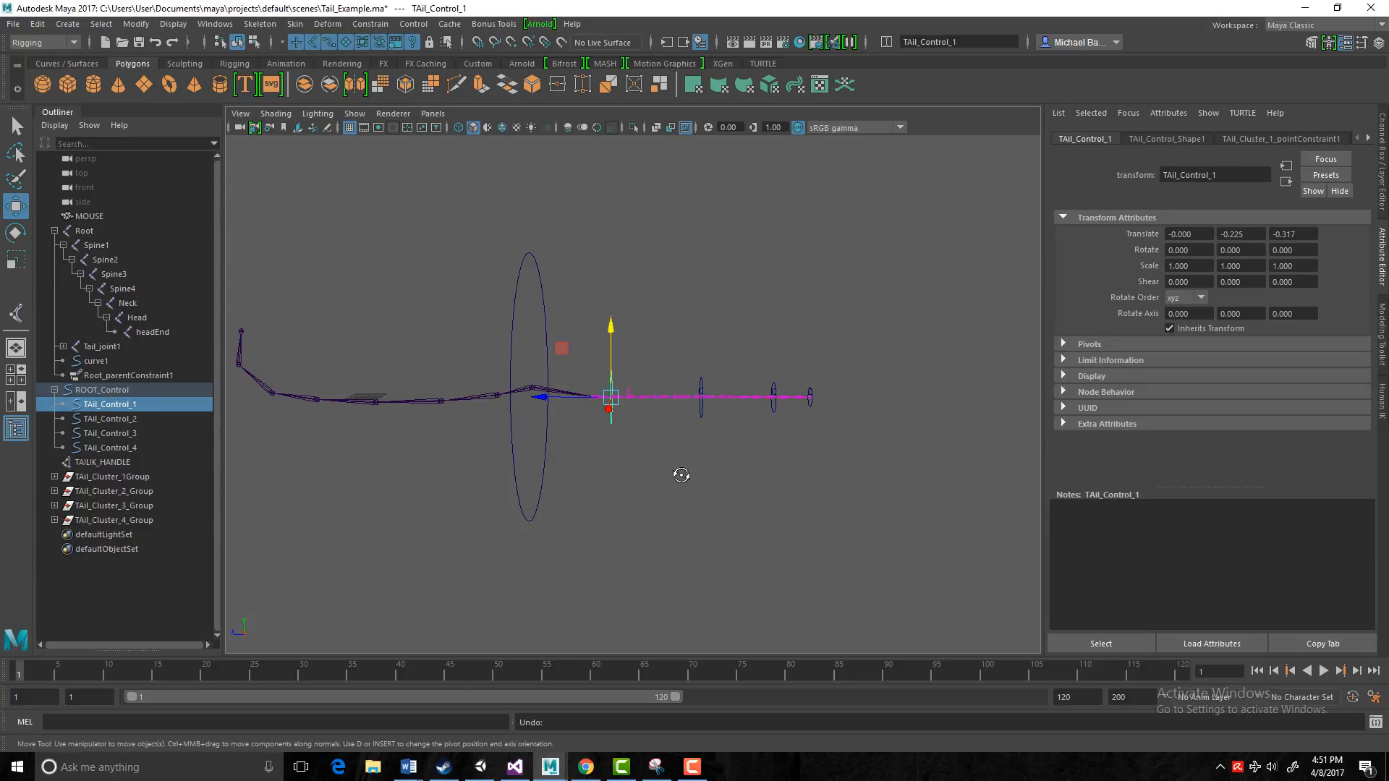
pyautogui.hotkey('ctrl', 'z')
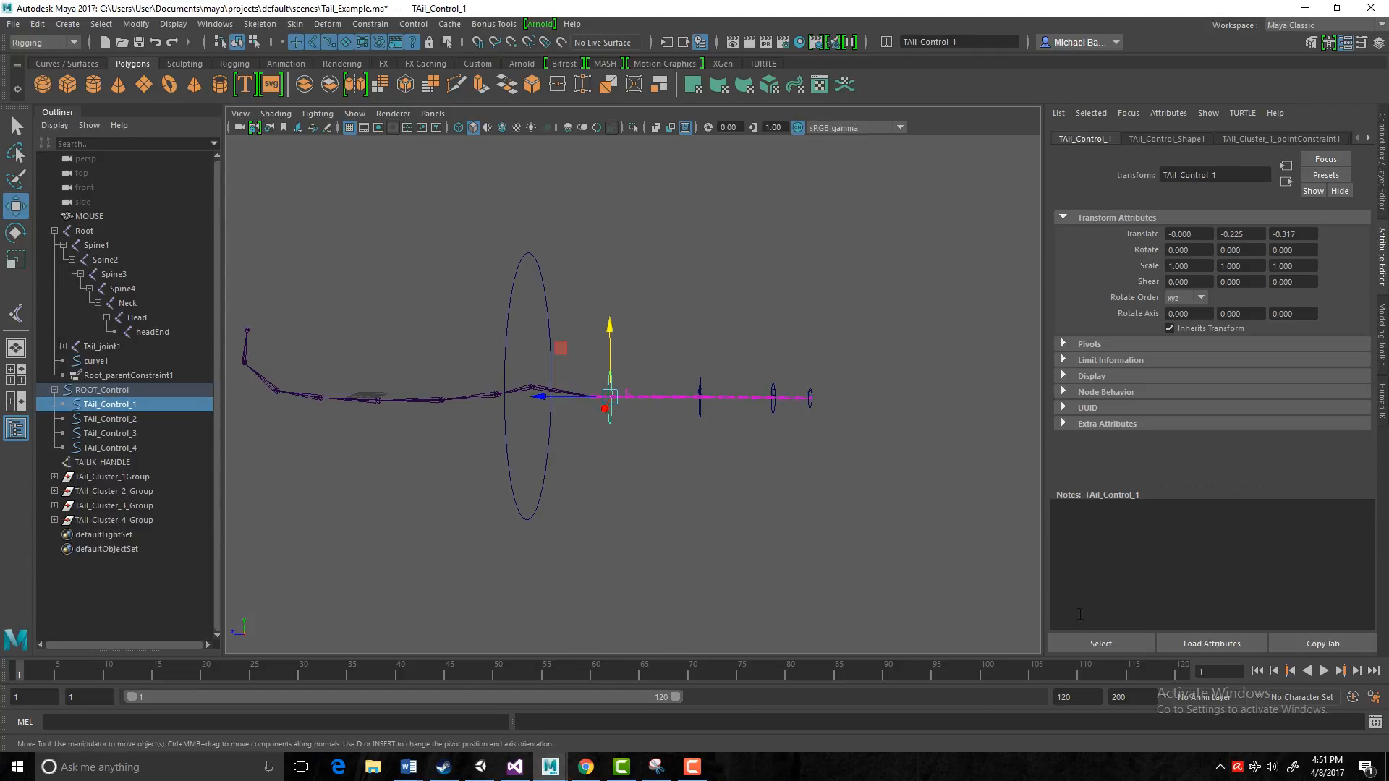
# Turn on the visibility of layer1 to show the mouse mesh.
pyautogui.click(1382, 153)
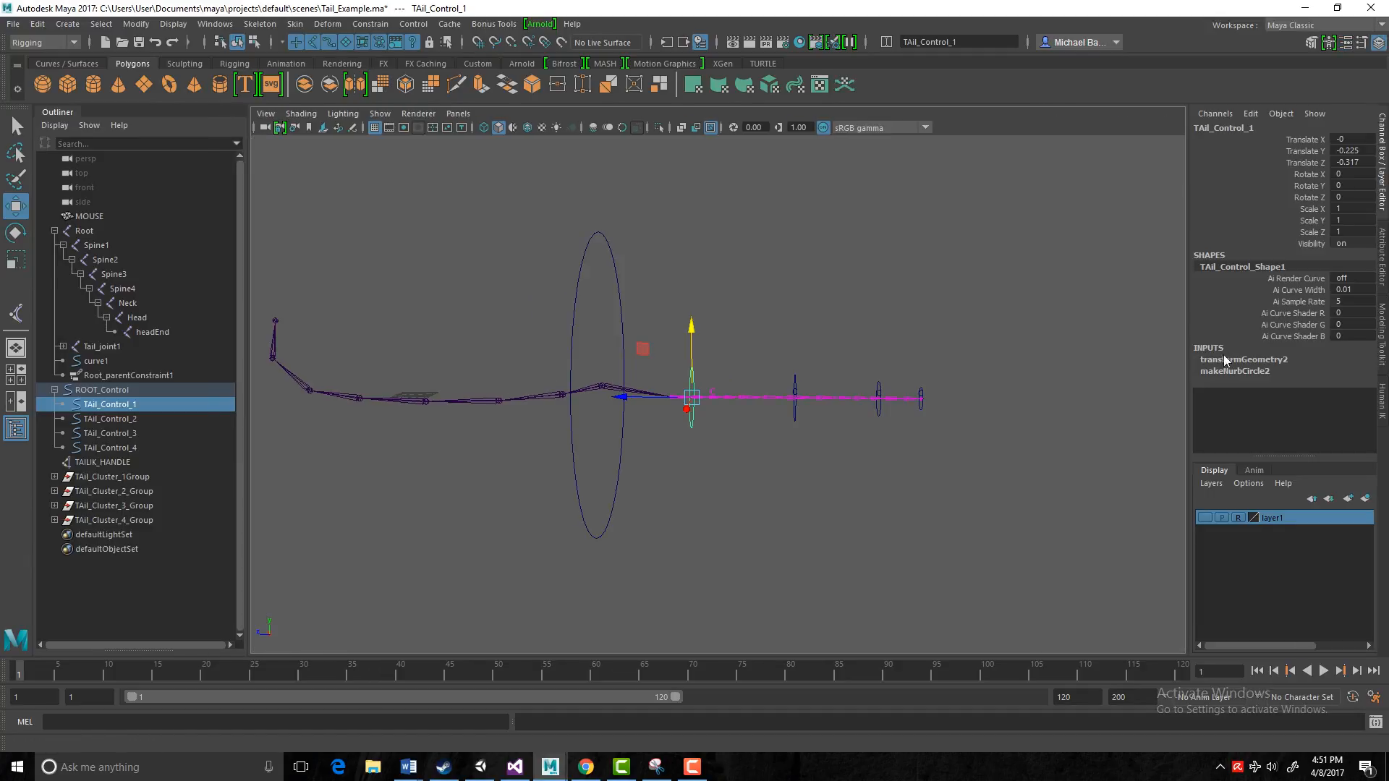
pyautogui.click(1209, 518)
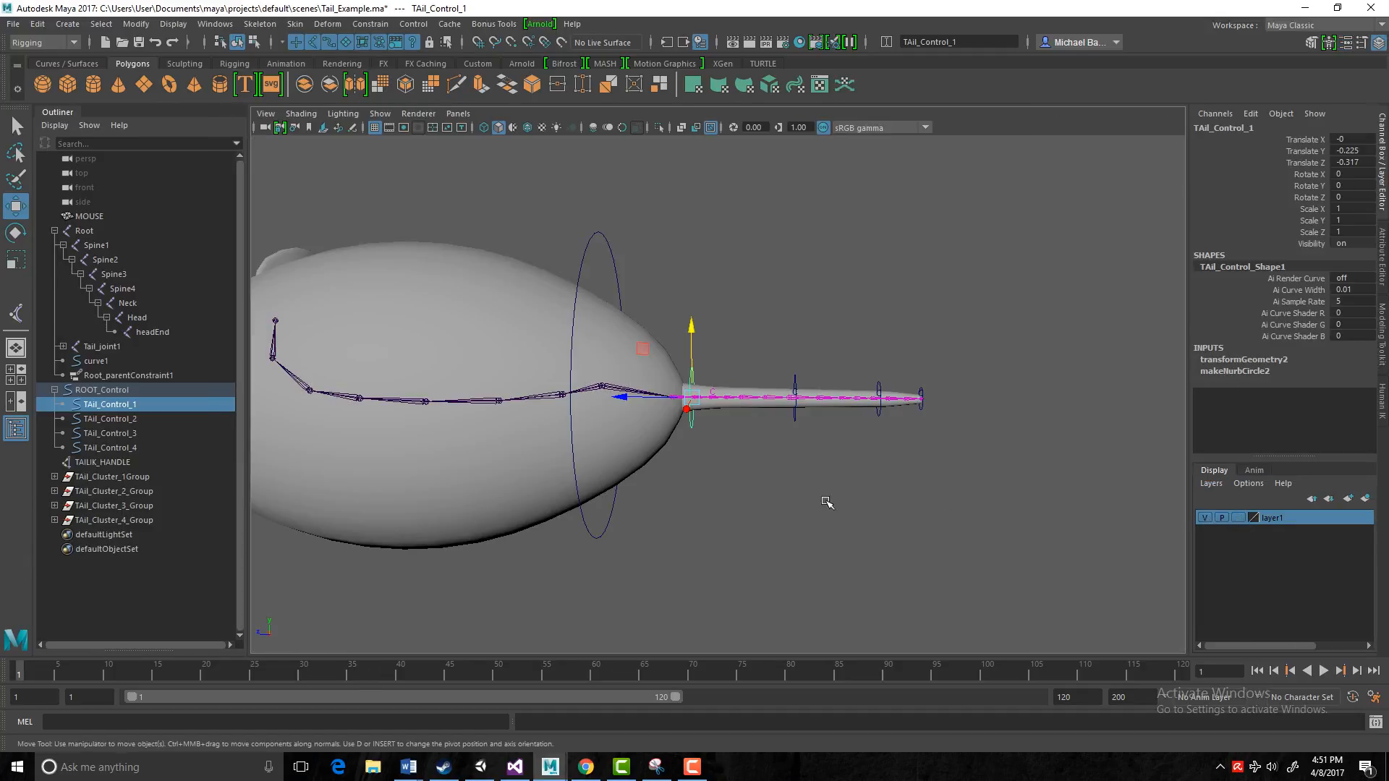
pyautogui.keyDown('alt'); pyautogui.moveTo(824, 499); pyautogui.dragTo(673, 474); pyautogui.keyUp('alt')
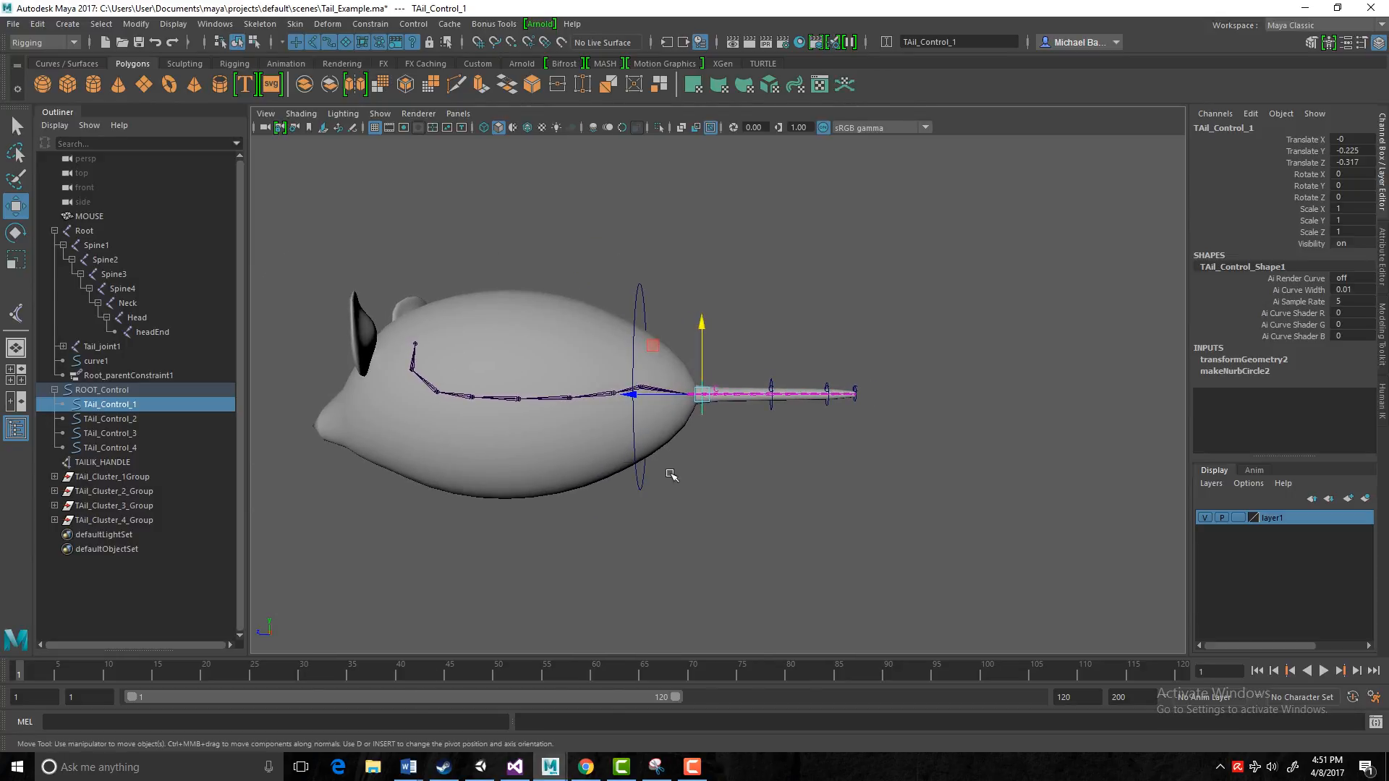
# Bind the MOUSE mesh to the Root joint's skeleton with Bind Skin.
pyautogui.scroll(3, 620, 443)
pyautogui.scroll(-4, 609, 455)
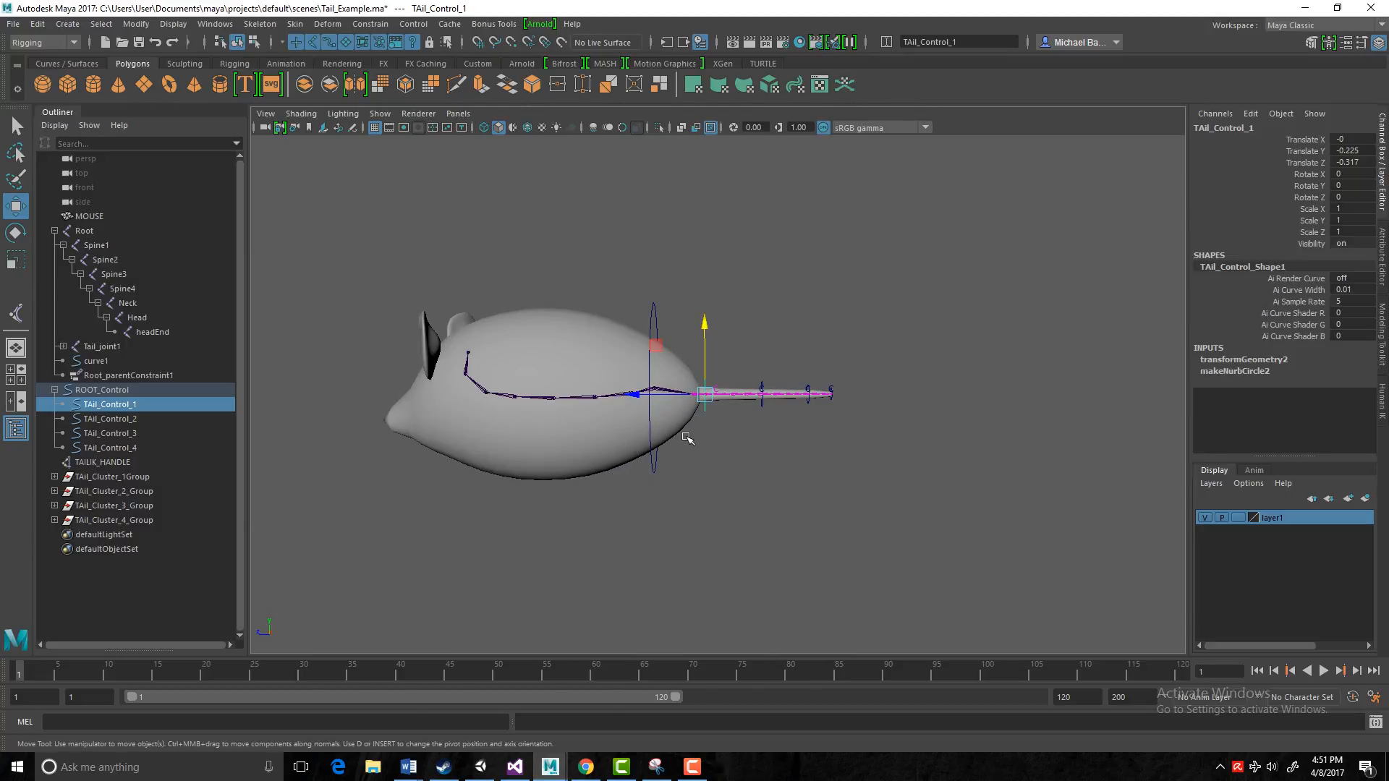
pyautogui.scroll(2, 686, 439)
pyautogui.scroll(-2, 684, 439)
pyautogui.click(648, 410)
pyautogui.press('f')
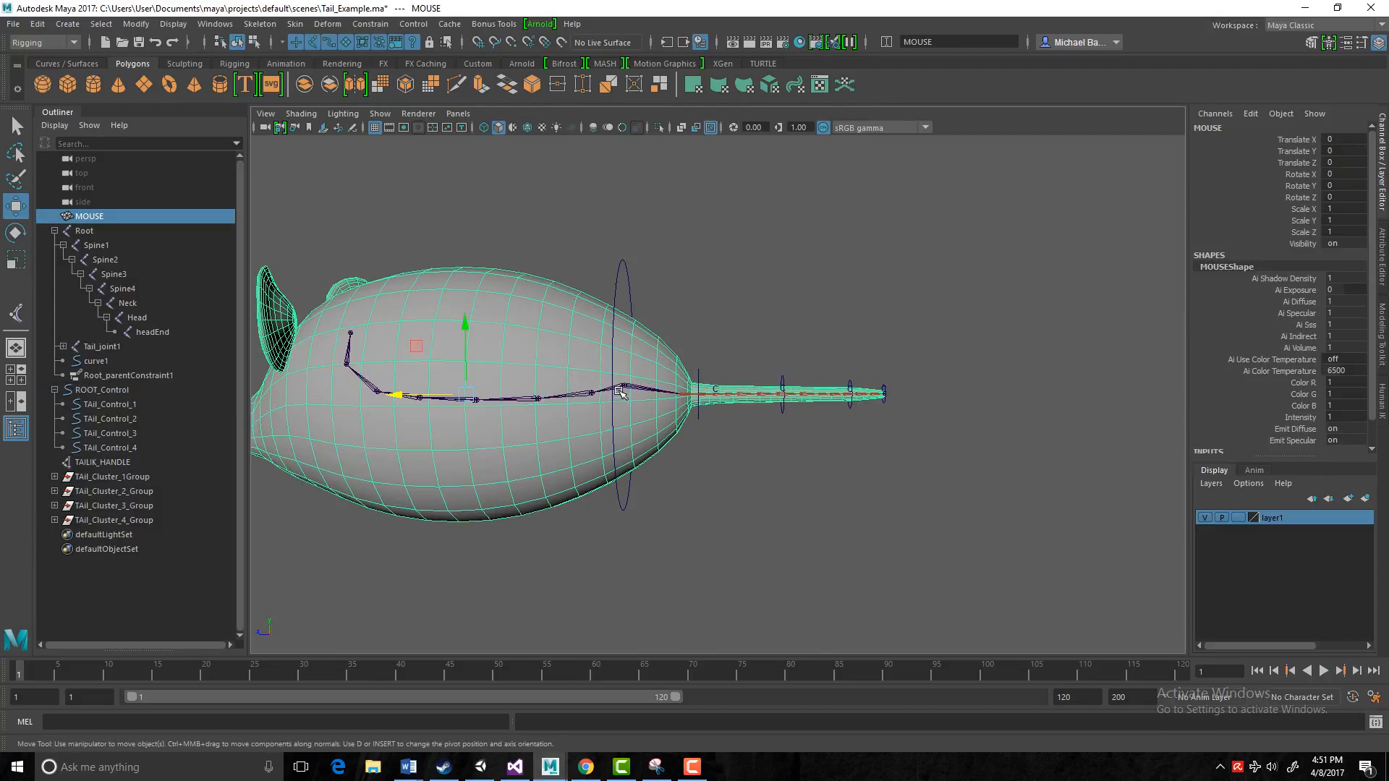
pyautogui.click(621, 395)
pyautogui.keyDown('shift'); pyautogui.click(537, 287); pyautogui.keyUp('shift')
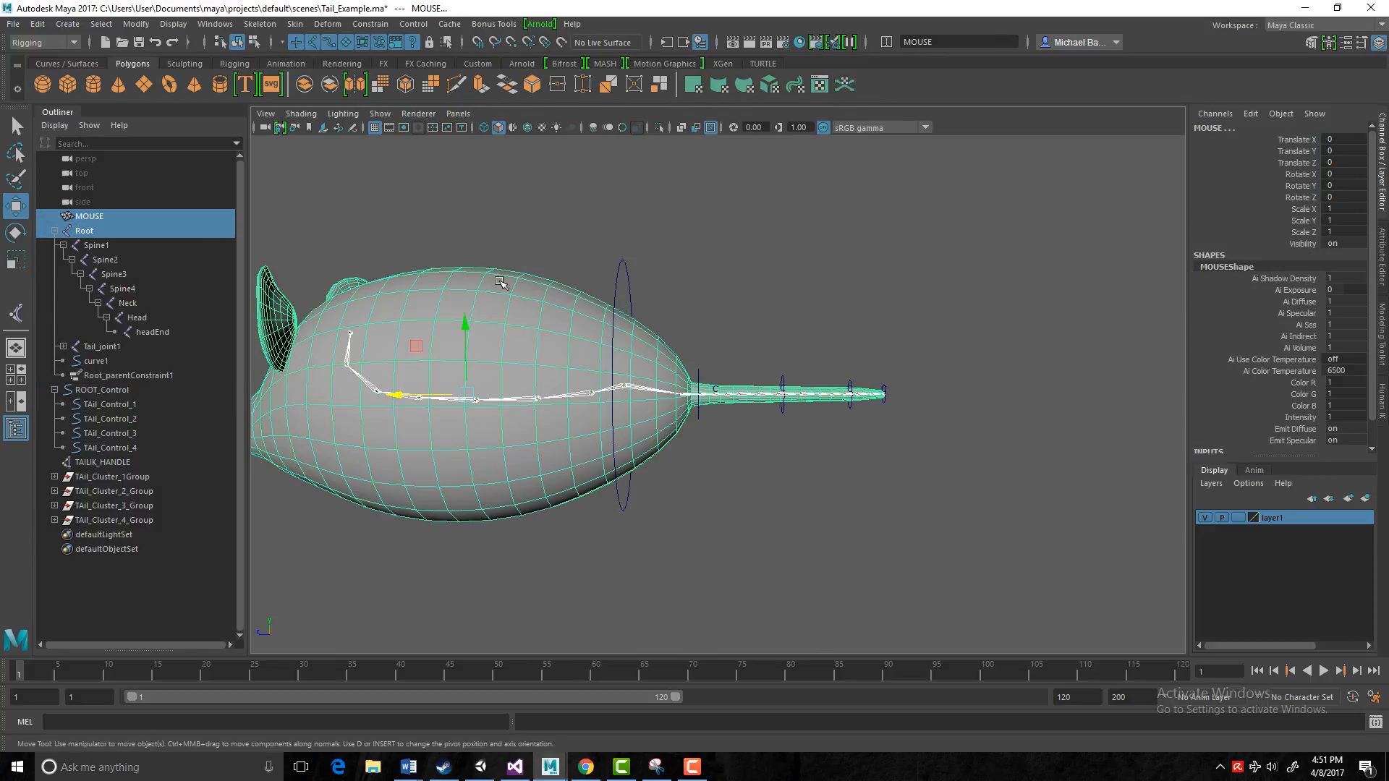
pyautogui.click(294, 24)
pyautogui.click(340, 61)
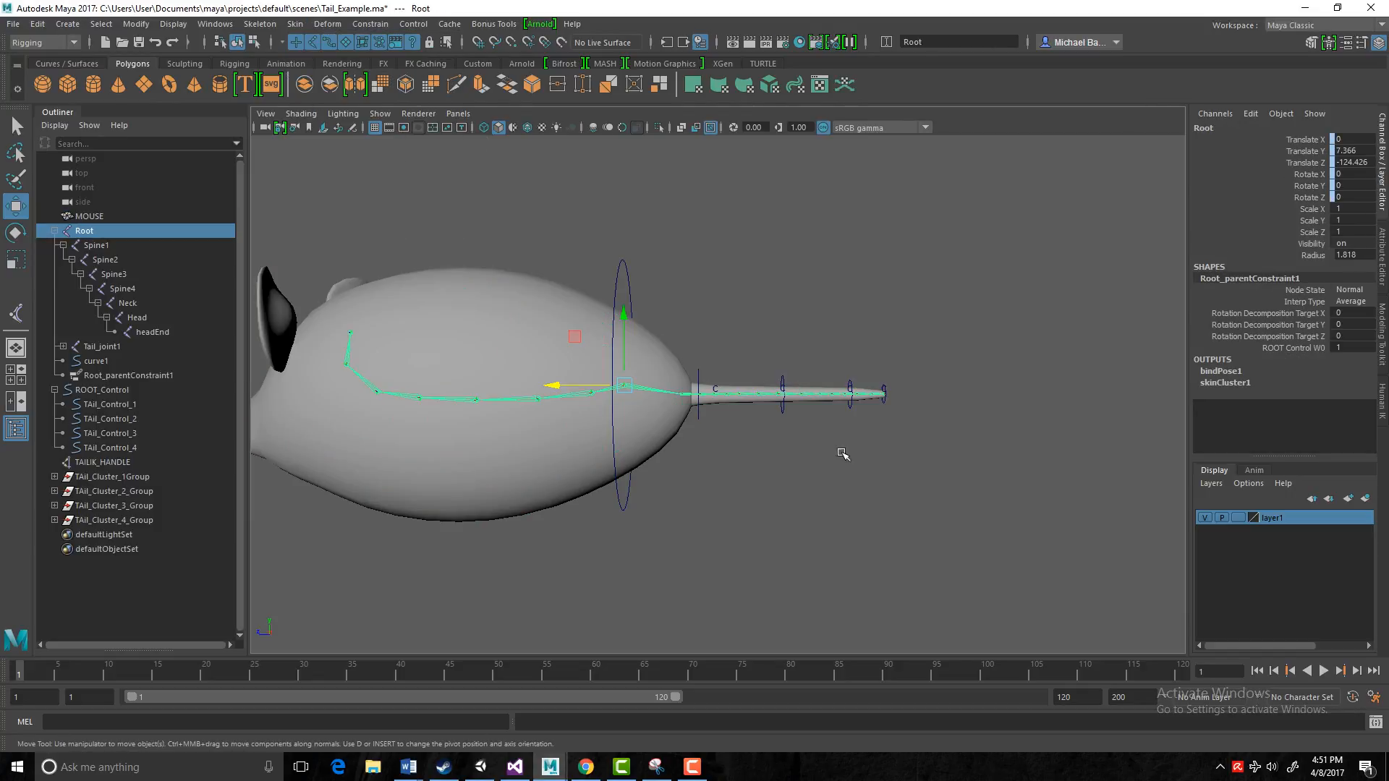
# Raise the bound mouse by moving ROOT_Control up to a Translate Y of about 37.35.
pyautogui.scroll(-4, 795, 455)
pyautogui.click(659, 454)
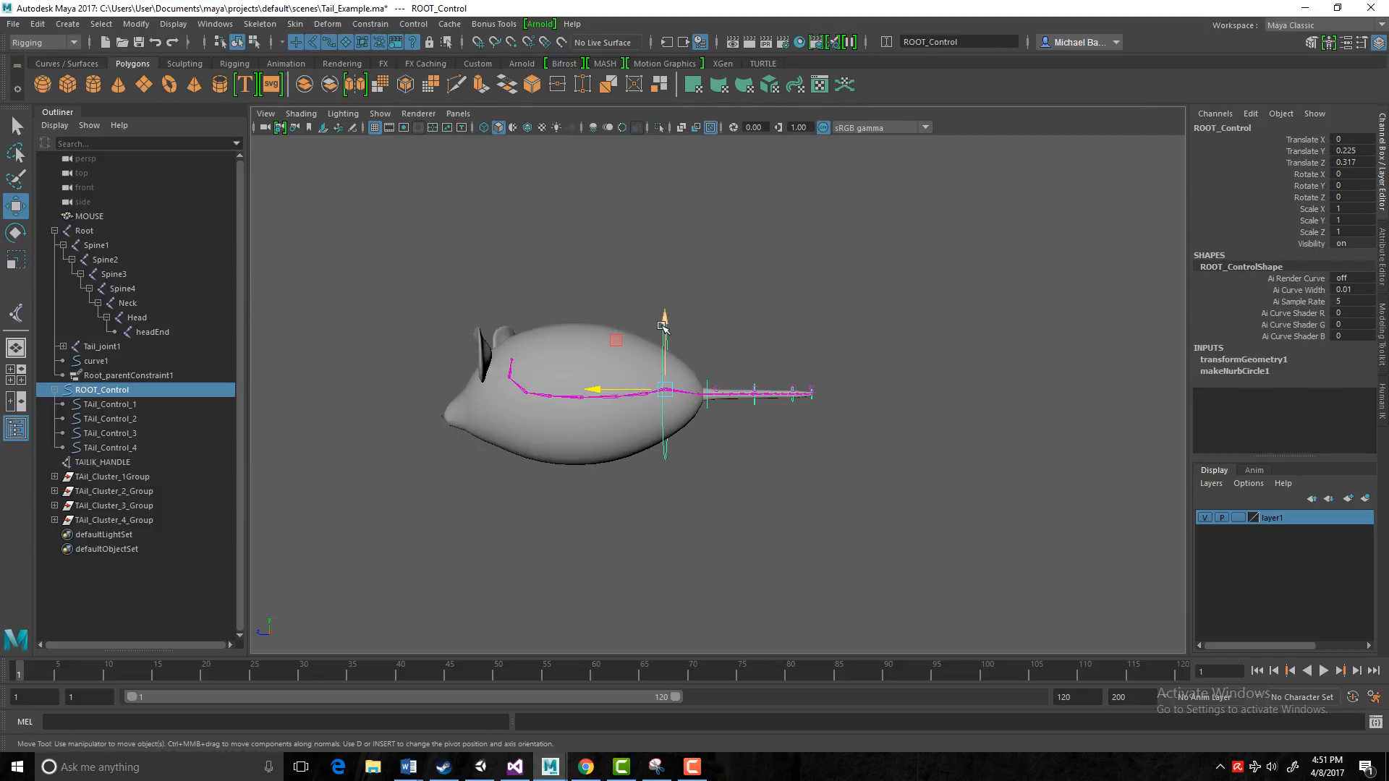
pyautogui.moveTo(664, 329); pyautogui.dragTo(646, 300)
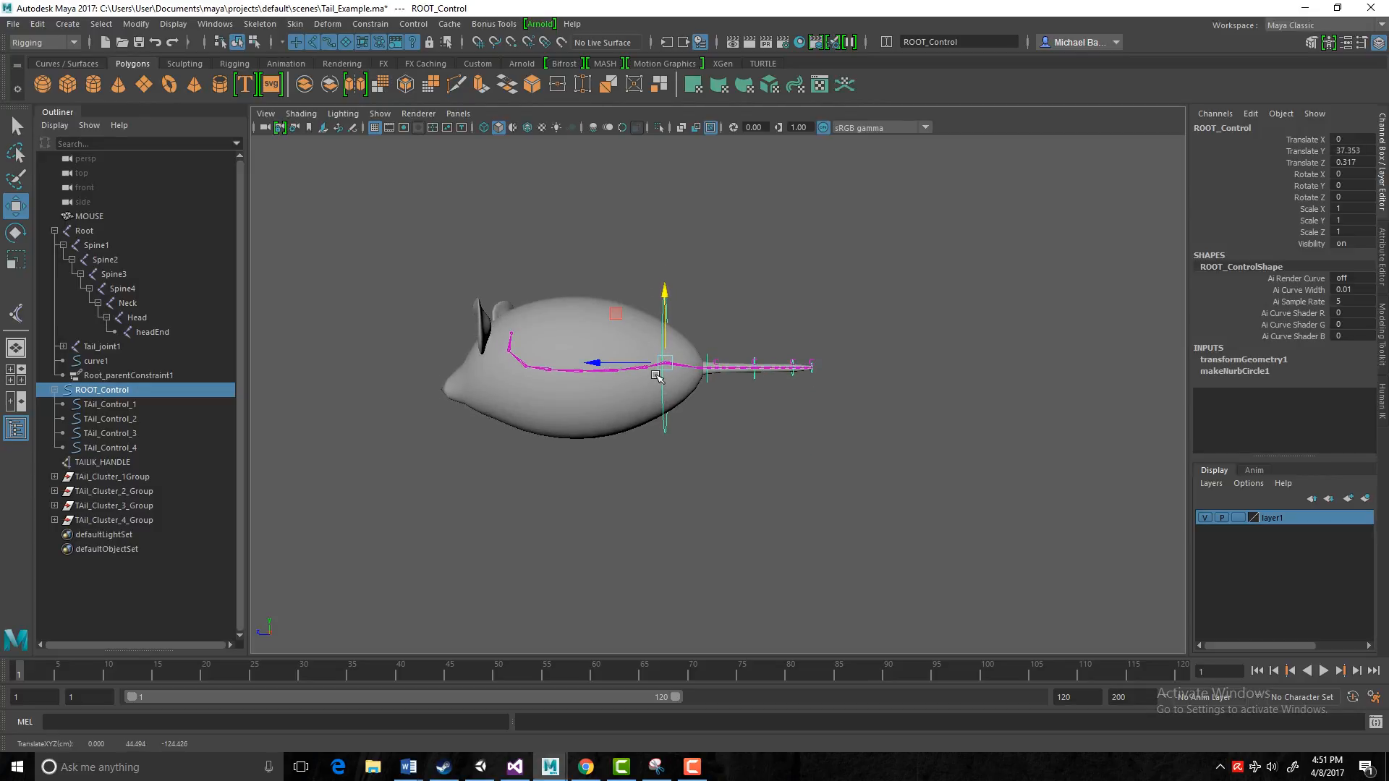
pyautogui.scroll(1, 711, 411)
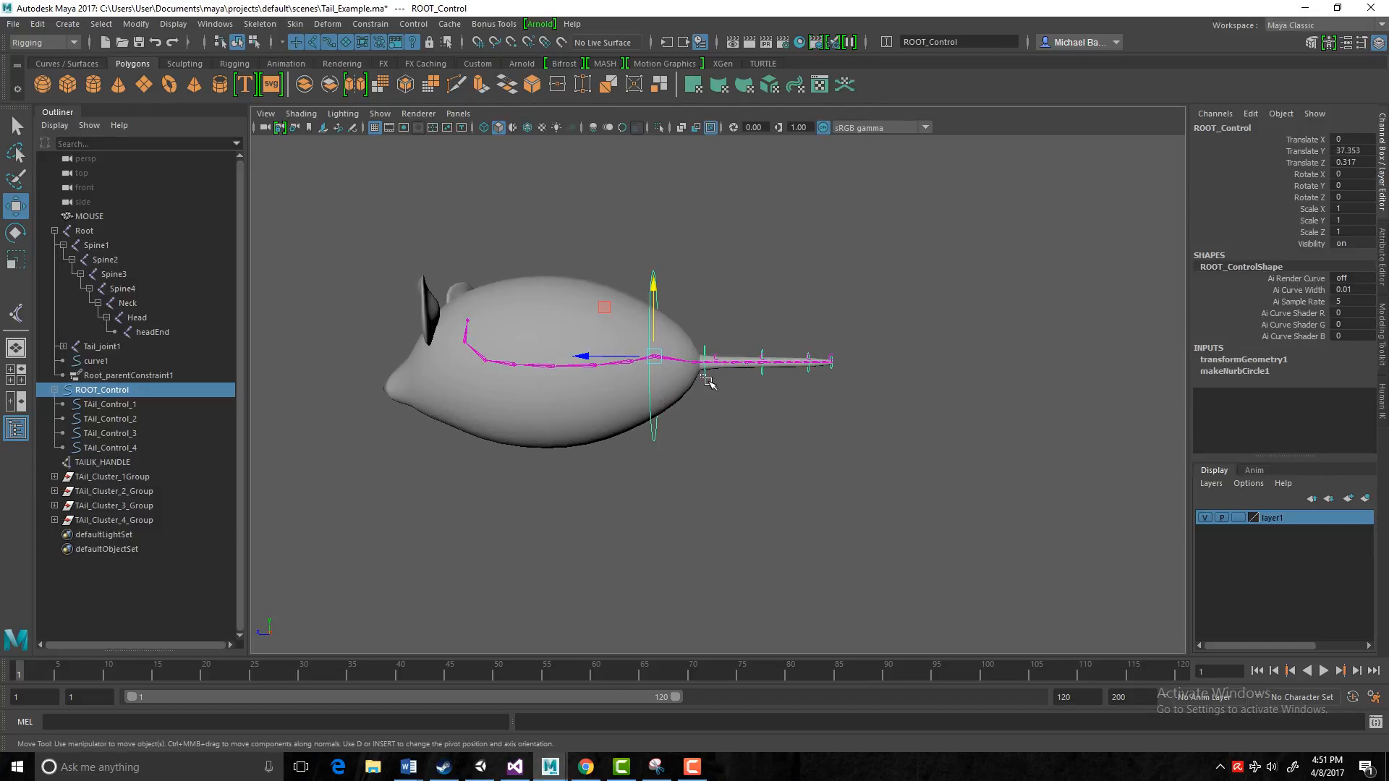
# Test the tail deformation by moving TAil_Control_1 and TAil_Control_2, and undo the moves.
pyautogui.click(708, 381)
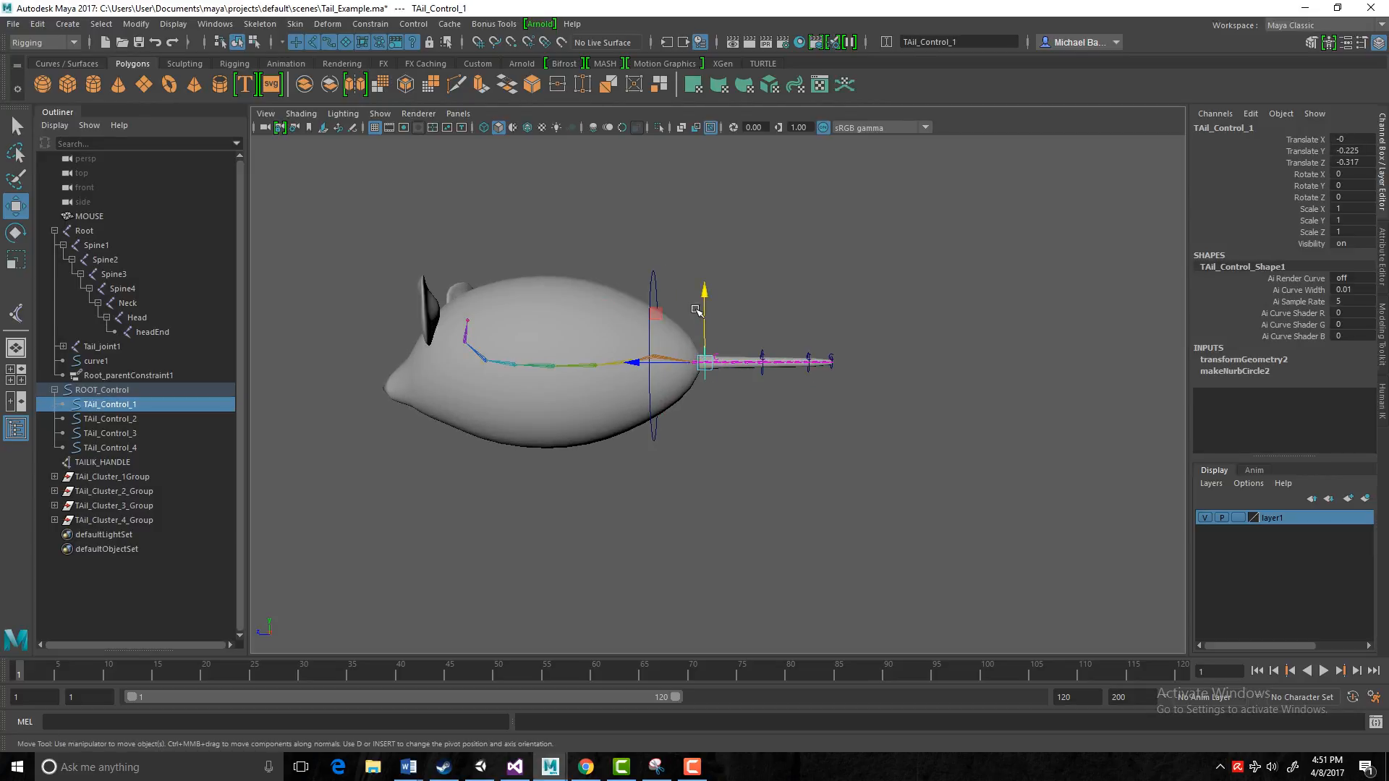
pyautogui.moveTo(704, 300); pyautogui.dragTo(774, 286)
pyautogui.click(762, 361)
pyautogui.hotkey('ctrl', 'z')
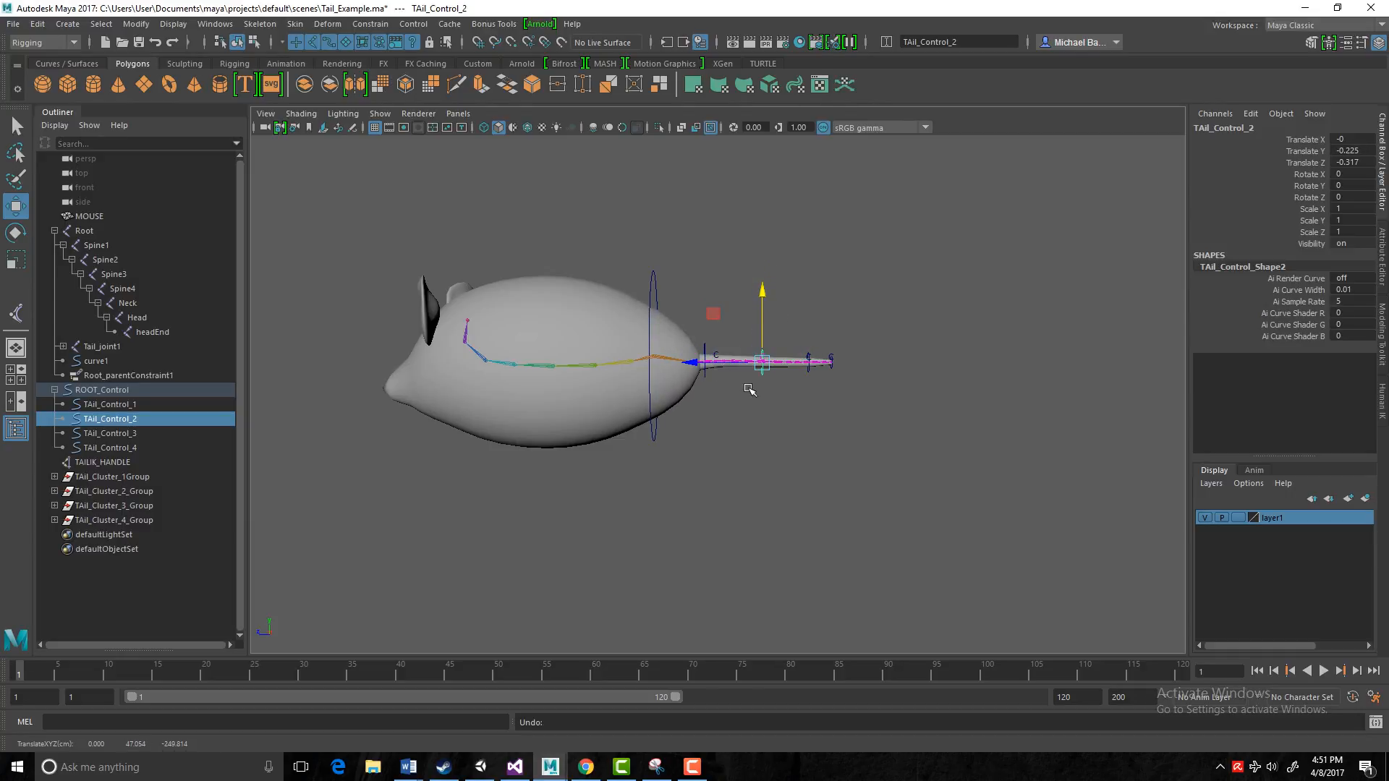
pyautogui.moveTo(748, 388)
pyautogui.keyDown('alt'); pyautogui.mouseDown()
pyautogui.moveTo(642, 395)
pyautogui.moveTo(745, 400)
pyautogui.mouseUp(); pyautogui.keyUp('alt')
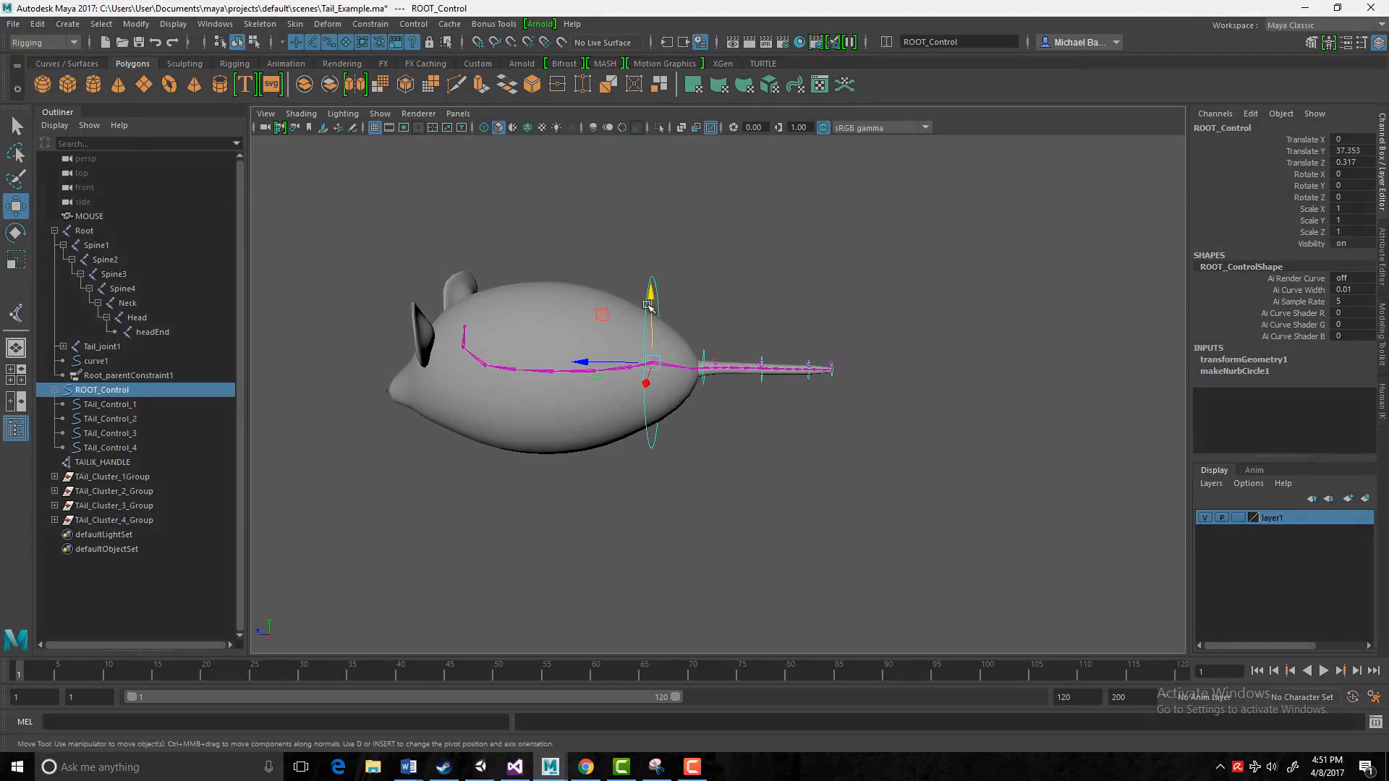